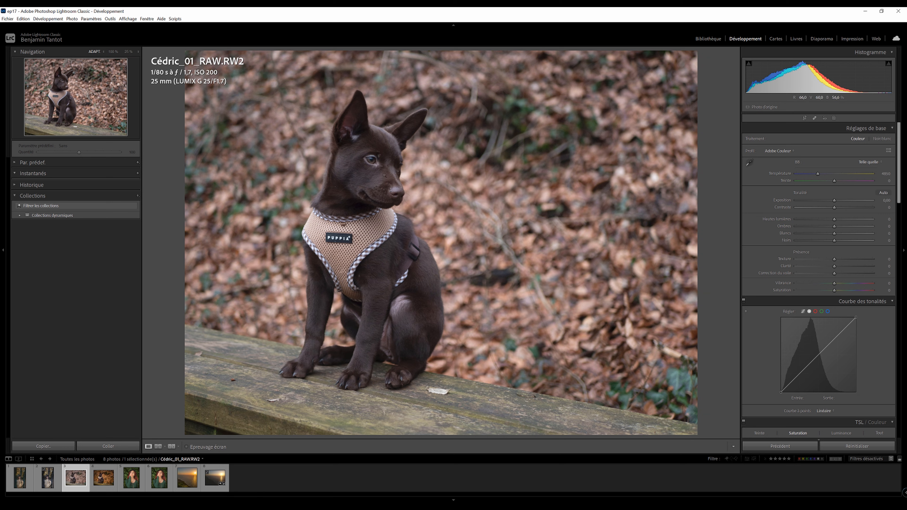
Examine the RAW dog photo's face, eye and fur up close at up to 200 % zoom
click(421, 164)
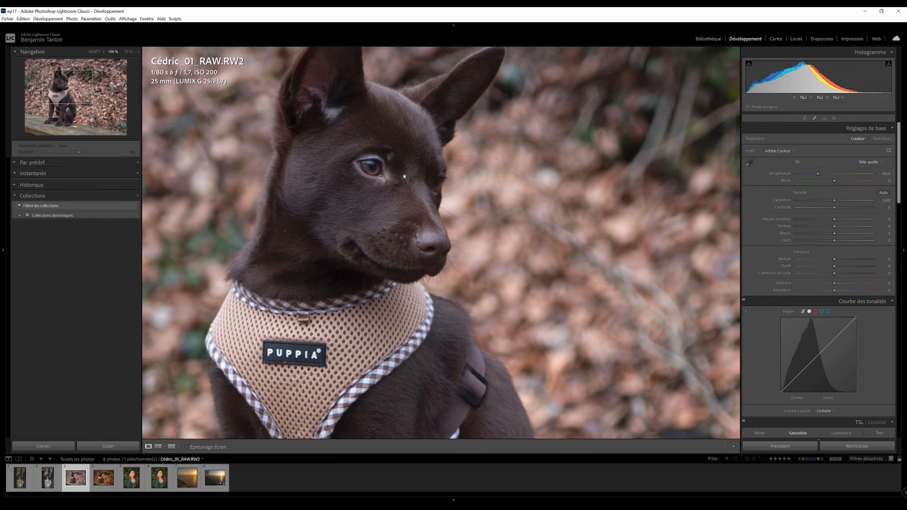
drag(405, 176, 424, 189)
click(137, 50)
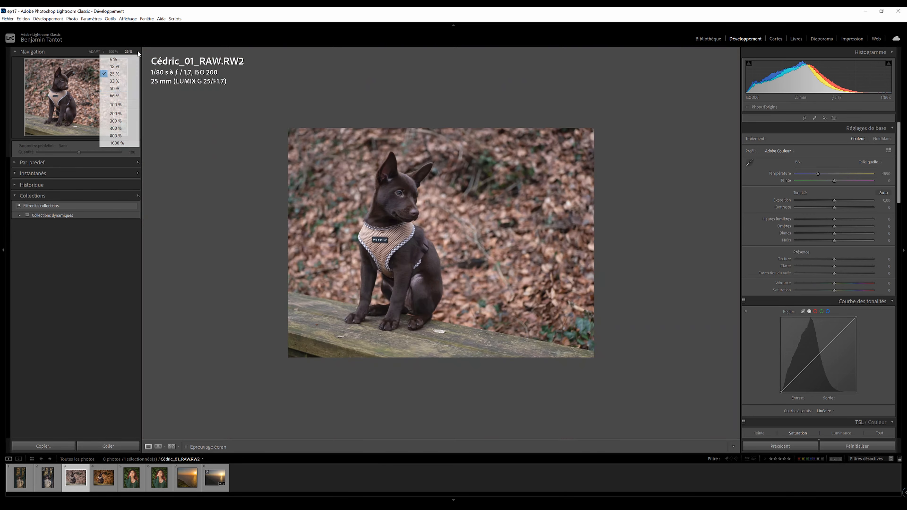
click(116, 114)
drag(388, 148, 520, 226)
drag(560, 184, 481, 237)
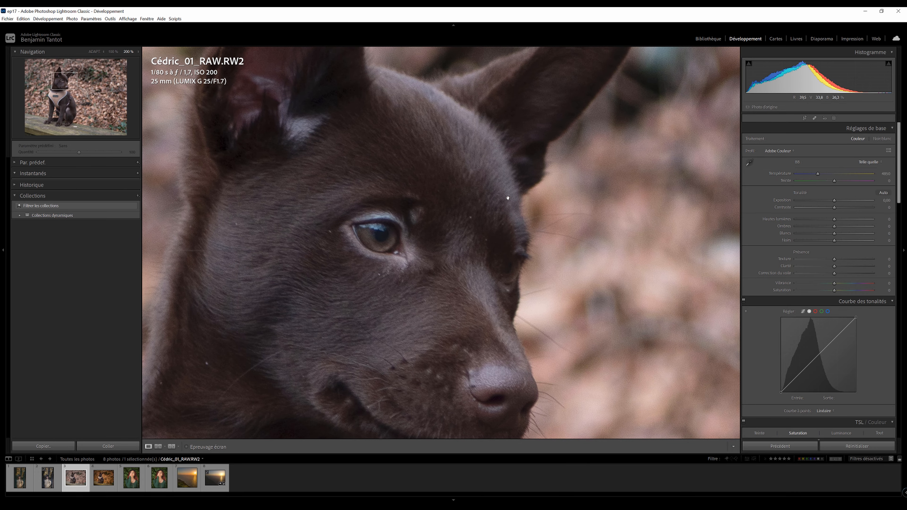
drag(401, 220, 510, 300)
drag(545, 263, 419, 248)
click(426, 255)
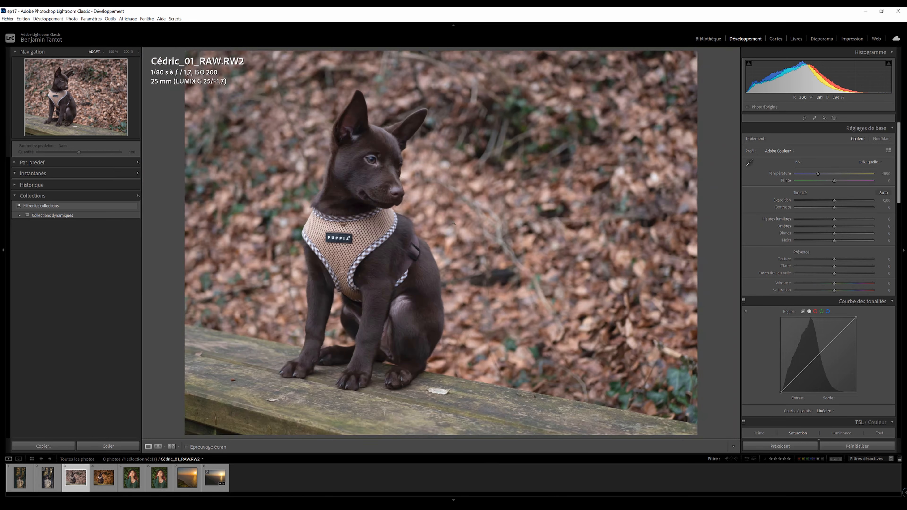
click(420, 316)
drag(458, 183, 421, 232)
click(422, 232)
drag(361, 171, 482, 196)
Check the RAW photo's composition against the Crop tool's thirds grid
click(804, 118)
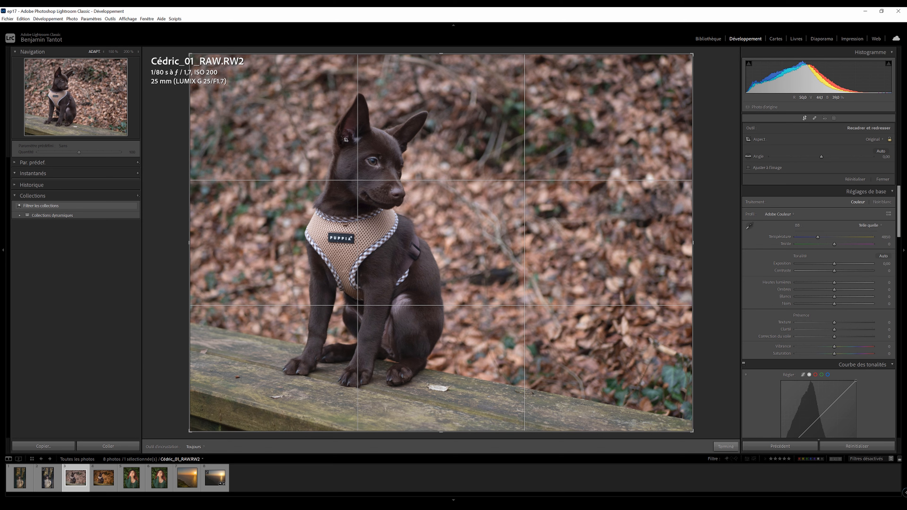
click(805, 119)
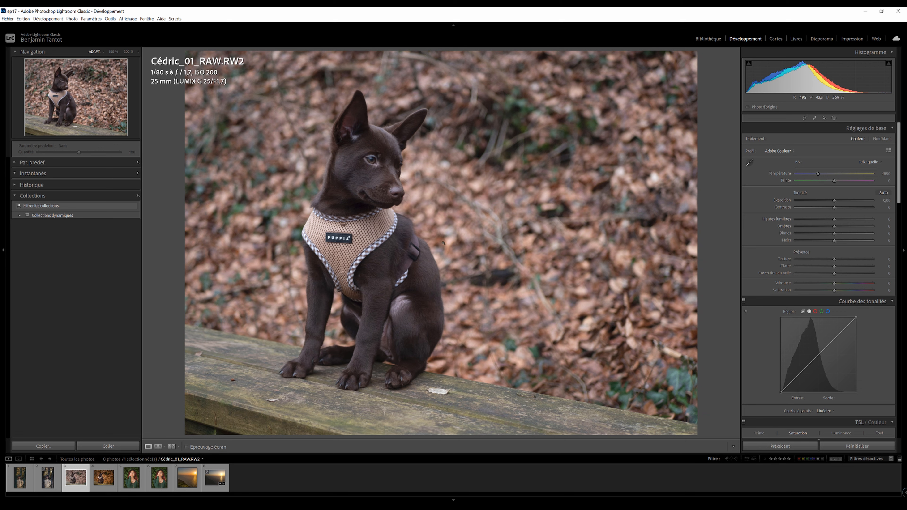
Examine the edited JPG version of the dog photo at 200 %, checking the face, eye, muzzle and harness
key(Right)
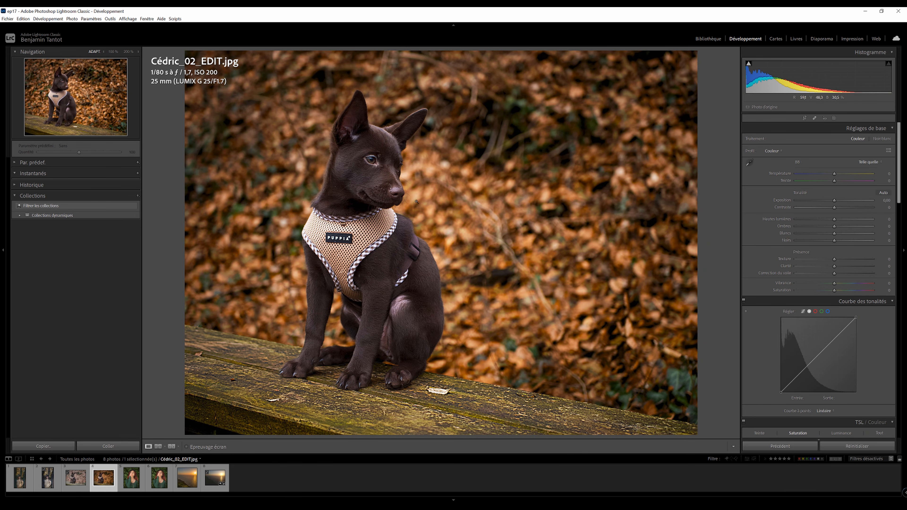
click(439, 208)
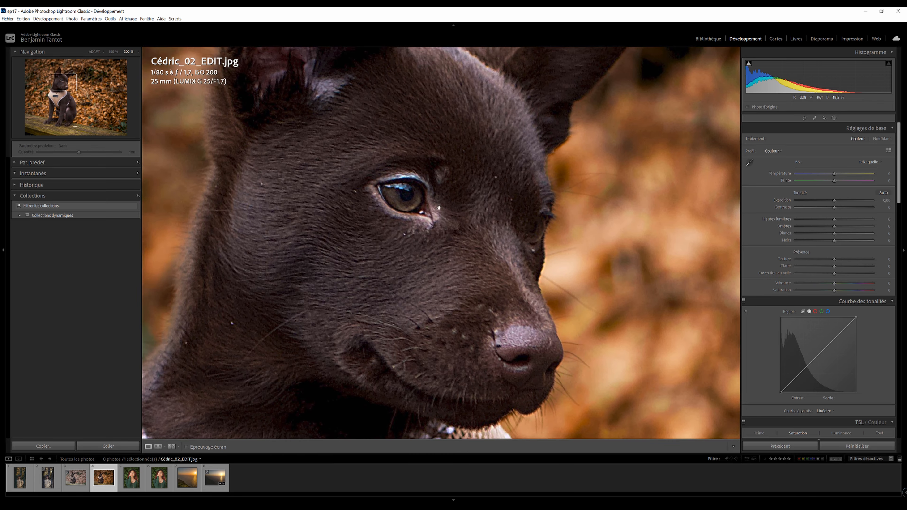
drag(350, 157, 428, 152)
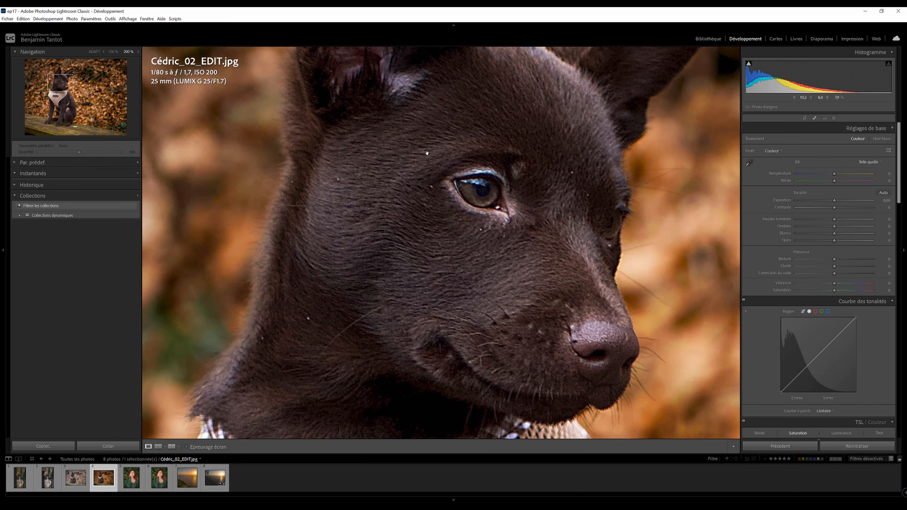
click(488, 281)
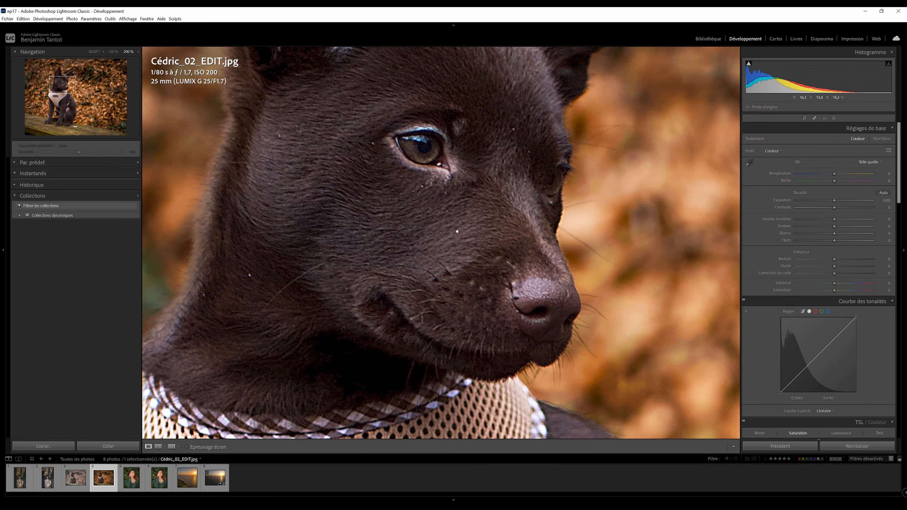
click(402, 183)
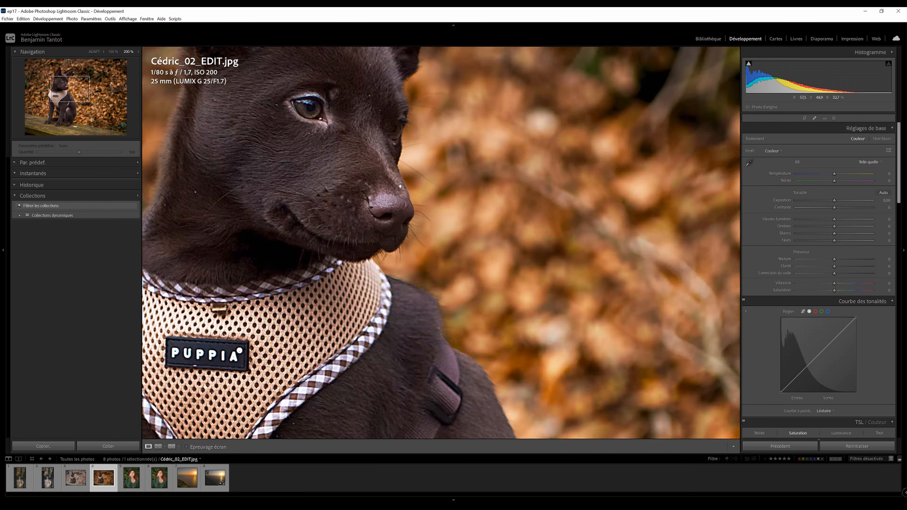
drag(433, 211, 446, 116)
drag(375, 411, 495, 432)
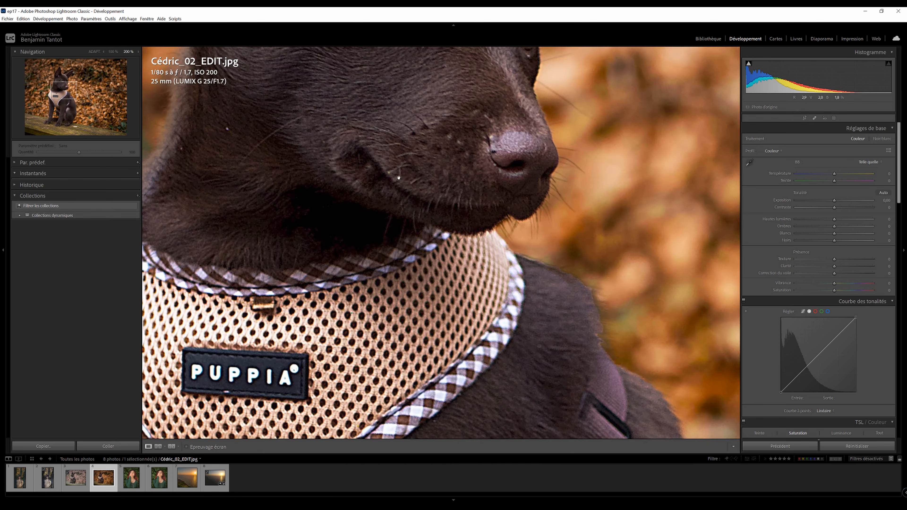
click(422, 221)
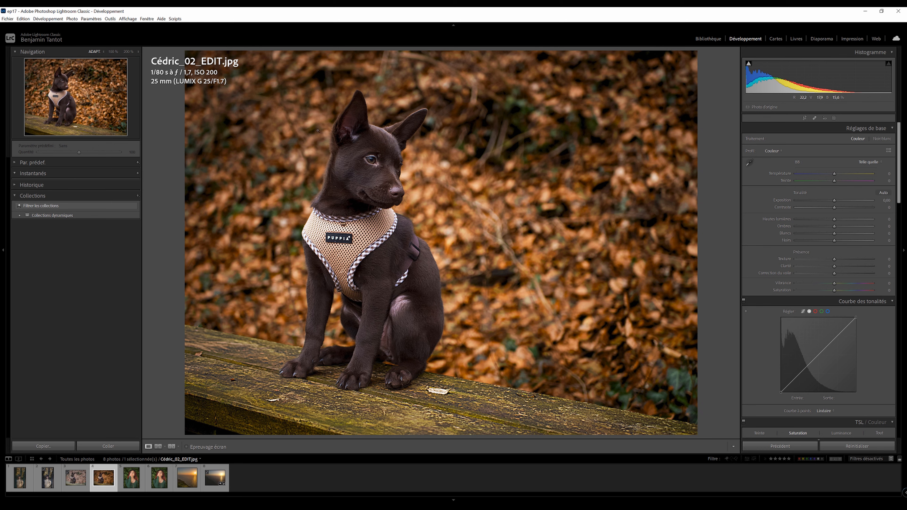
click(366, 157)
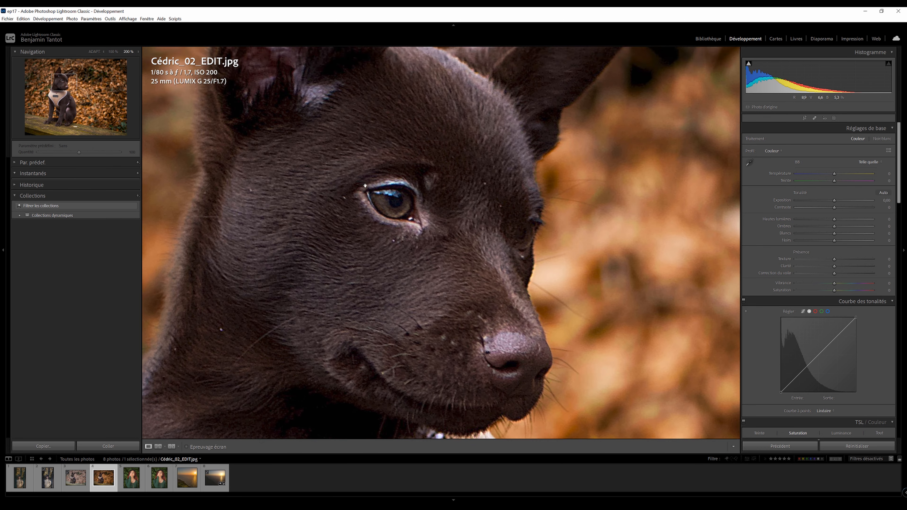
click(409, 183)
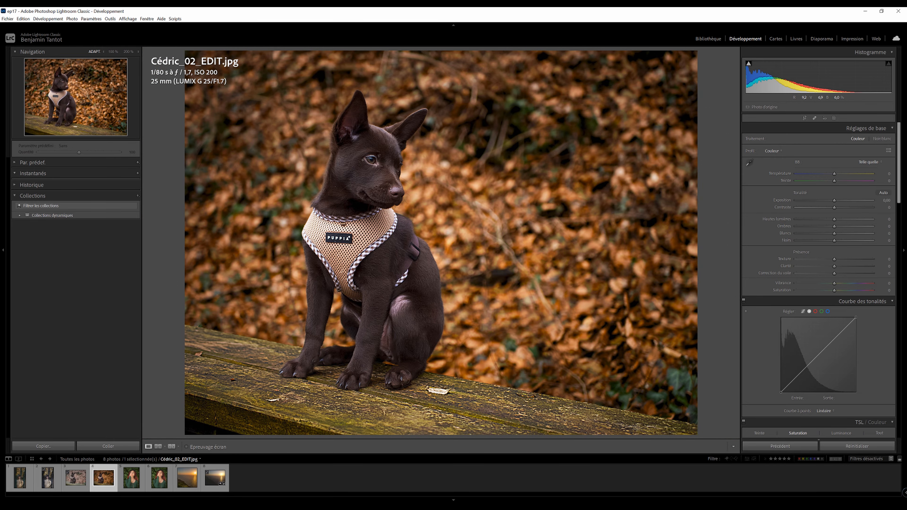
Compare the edited dog photo with its RAW original at 33.3 % zoom
key(z)
key(z)
key(ctrl+minus)
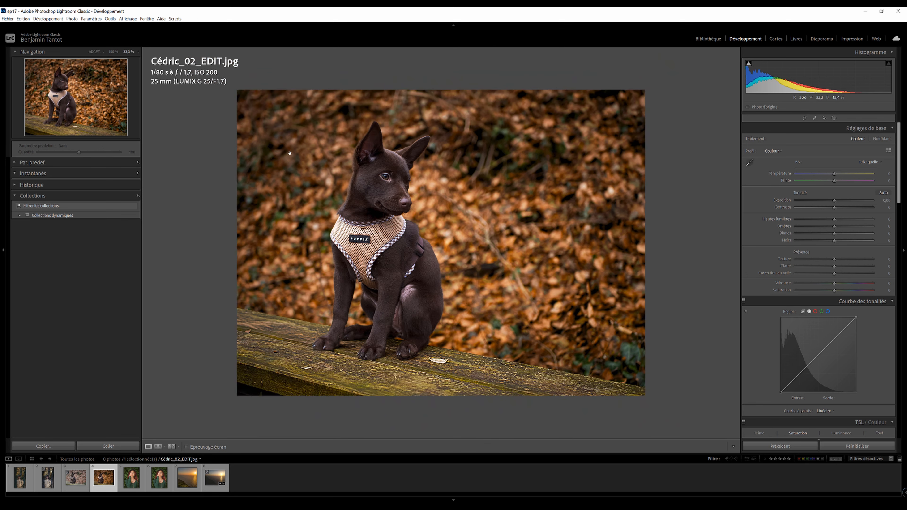
key(ctrl+equal)
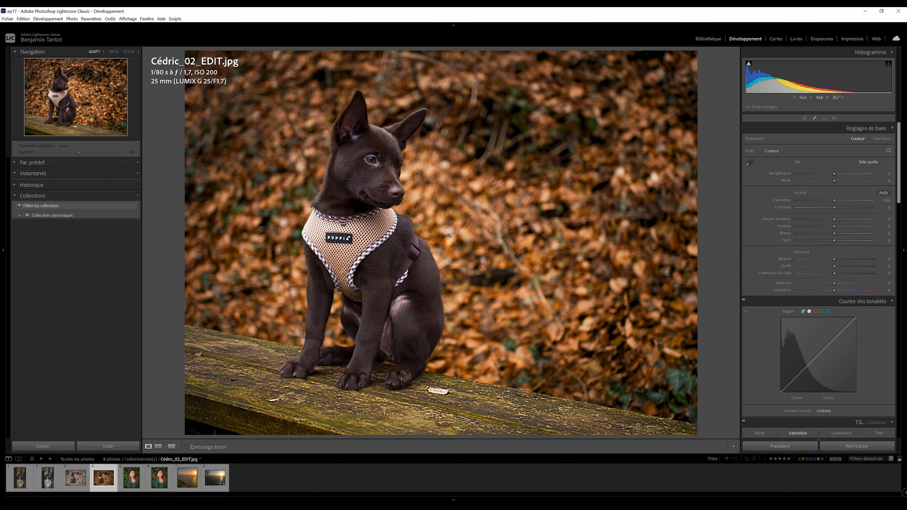
key(ctrl+minus)
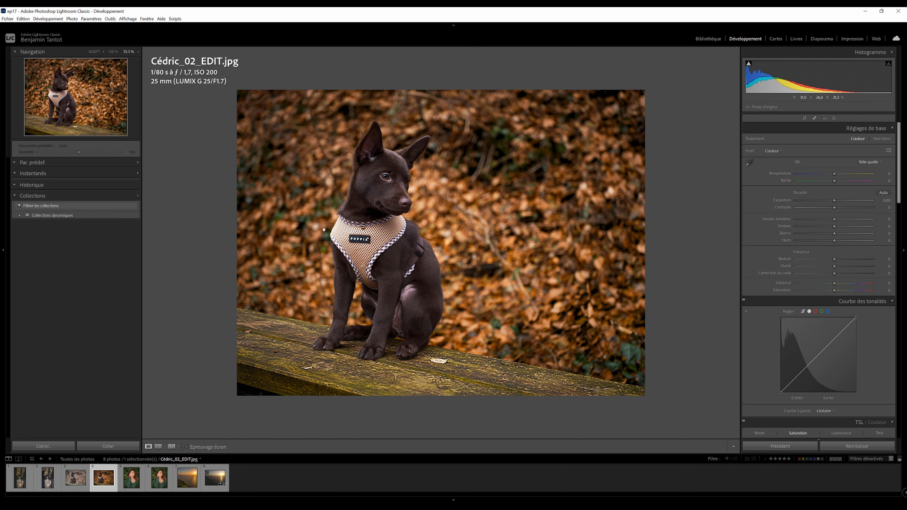
key(Left)
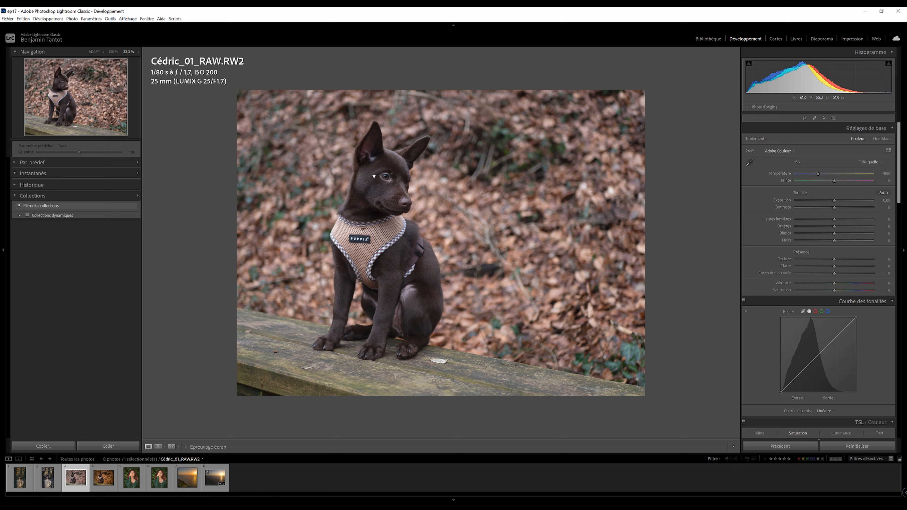
key(Right)
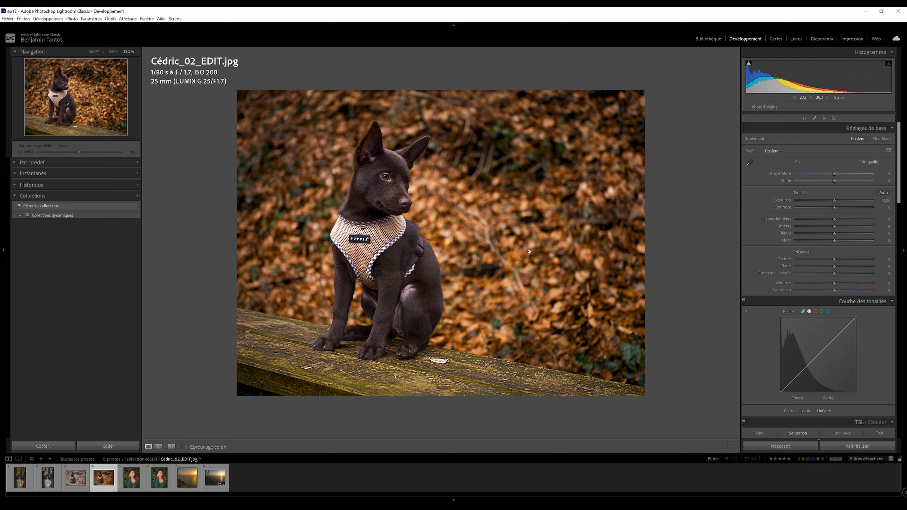
Check the edited photo's composition against the Crop tool's thirds grid
key(r)
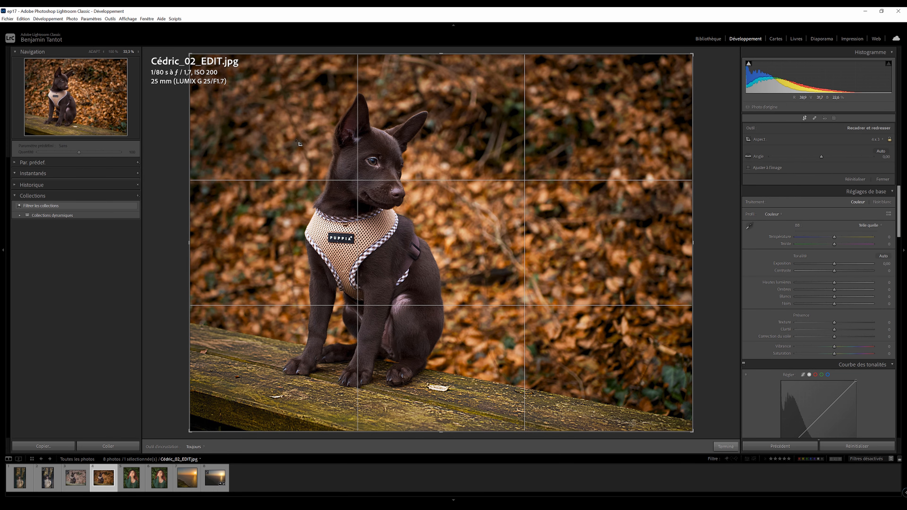
click(799, 118)
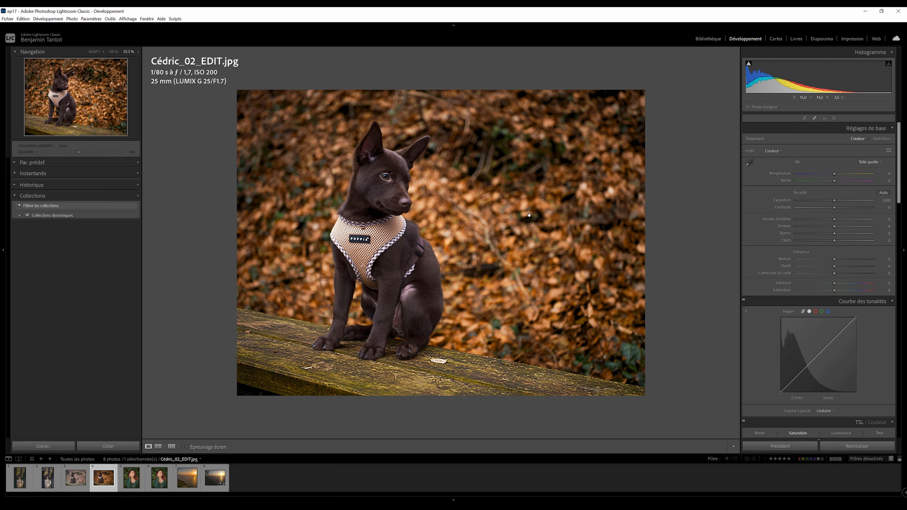
Try a tighter crop around the dog on the edited photo in the original aspect ratio, and reset the crop
click(805, 118)
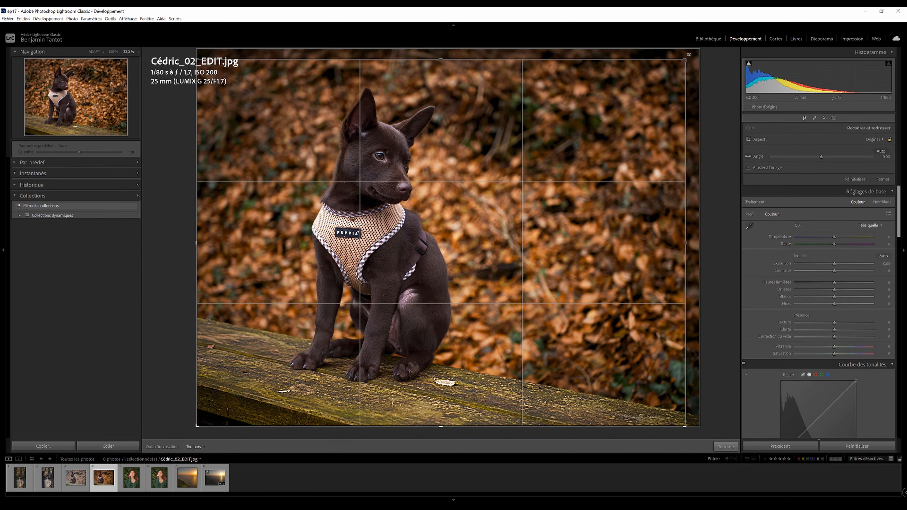
drag(689, 54, 684, 58)
drag(624, 104, 642, 77)
click(800, 119)
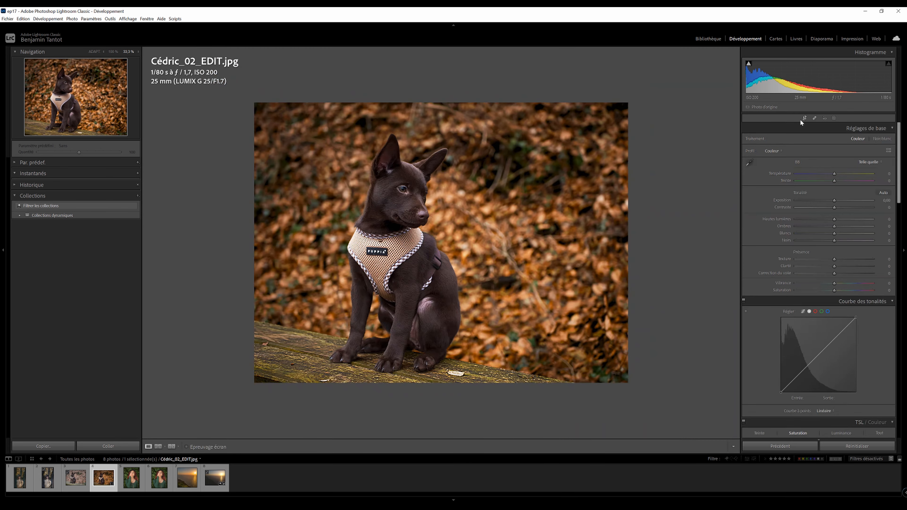
click(801, 115)
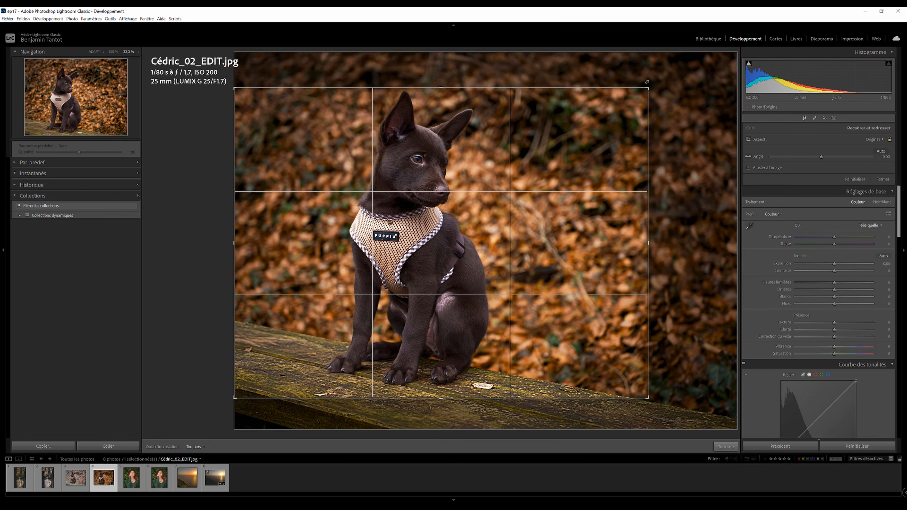
click(806, 118)
click(806, 118)
click(850, 180)
Try a square 1 x 1 crop centred on the dog in the edited photo, and restore the original framing
click(874, 139)
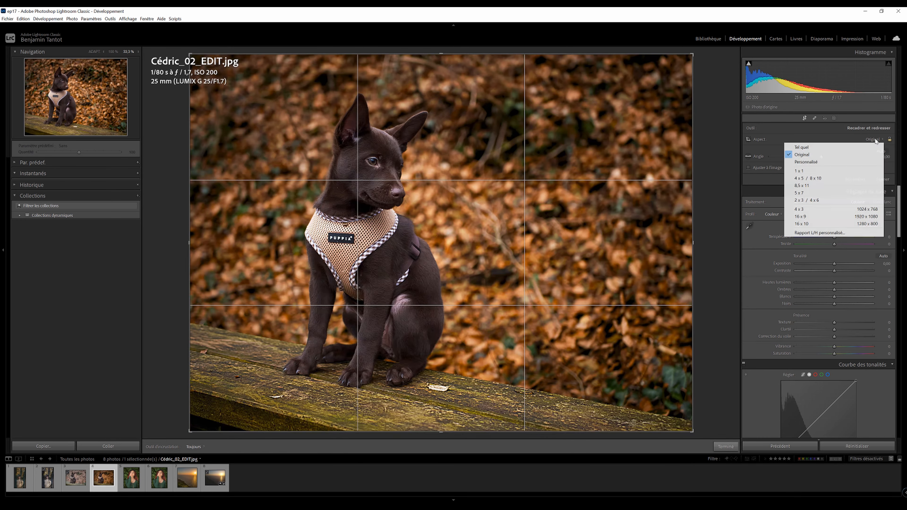
click(814, 171)
drag(565, 143, 630, 145)
click(807, 118)
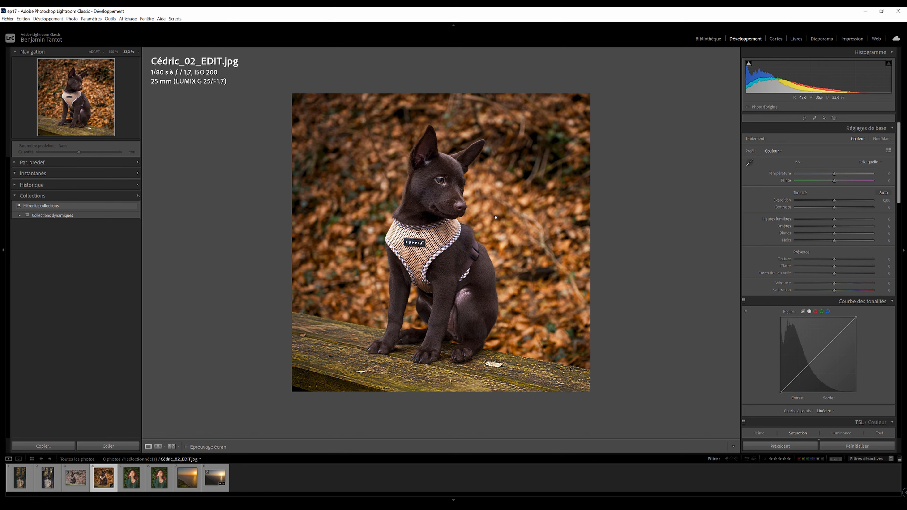
key(r)
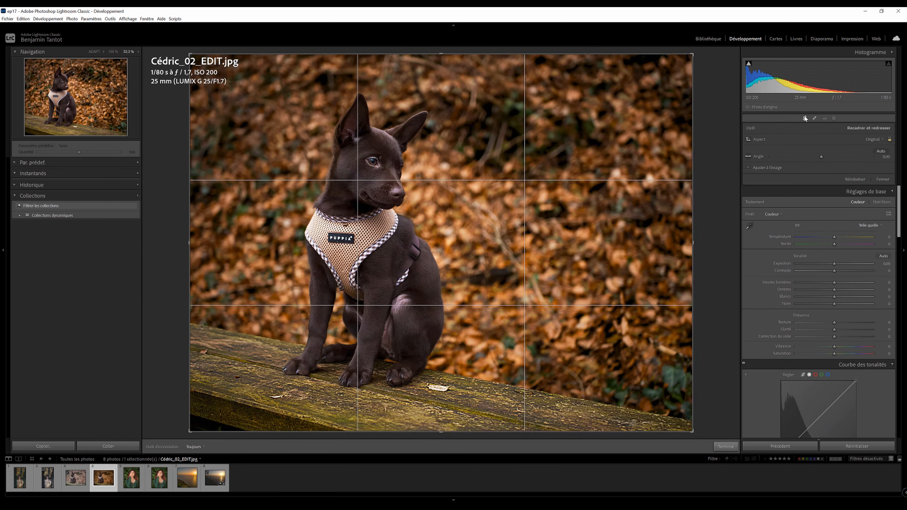
click(806, 117)
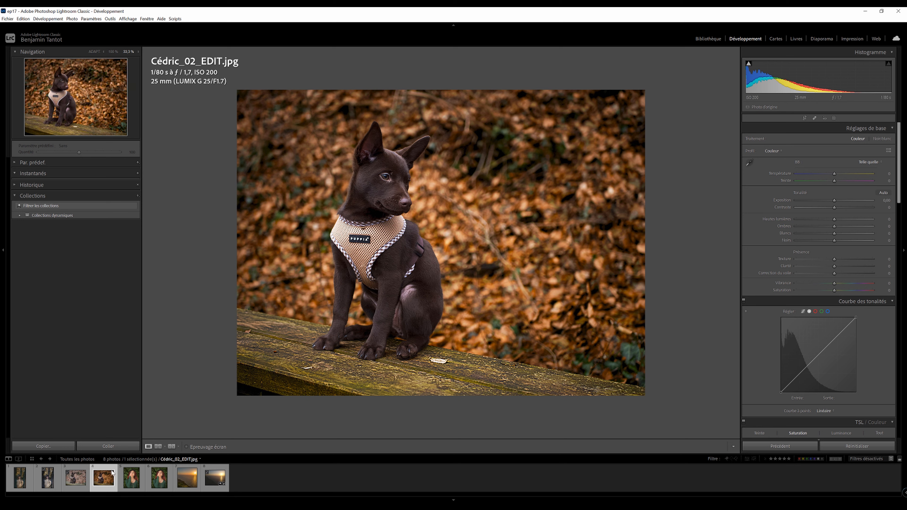
Create a virtual copy of the RAW dog photo
click(75, 481)
right_click(75, 482)
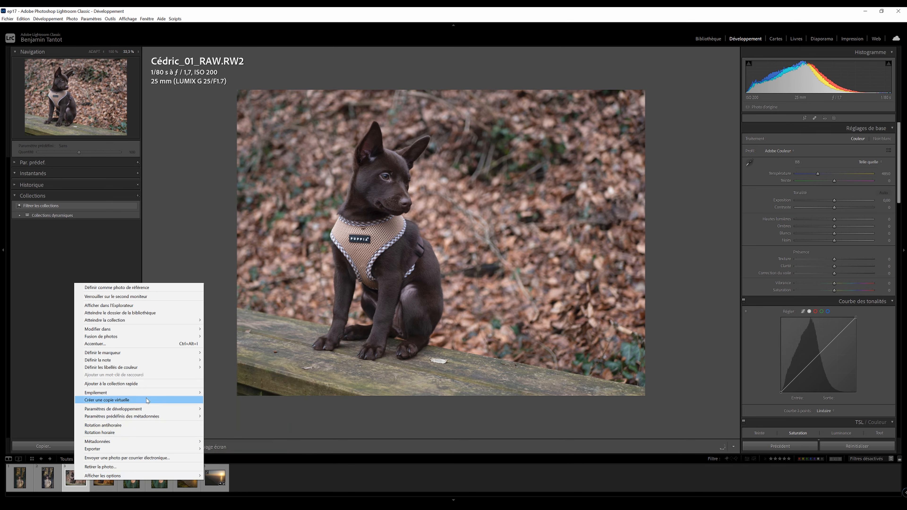
click(107, 400)
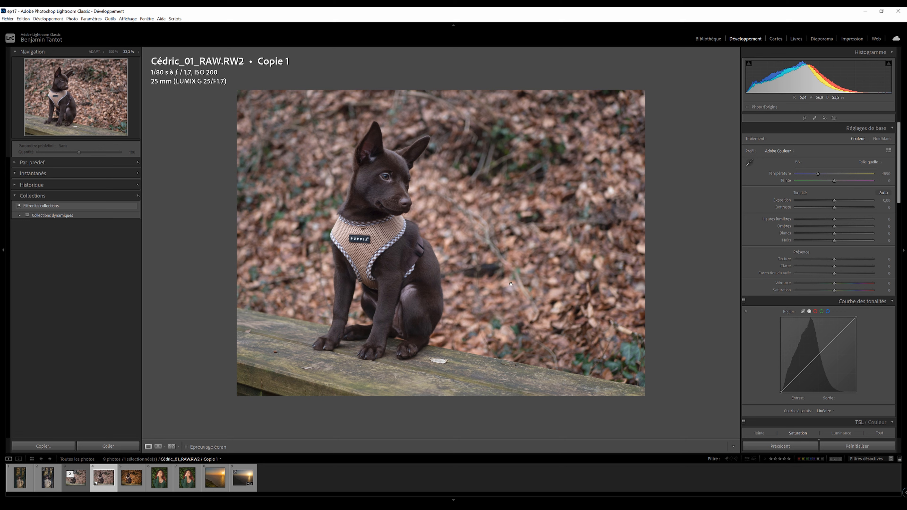
Set the virtual copy's Contrast to +18, Vibrance to +36 and Saturation to +37
drag(836, 207, 841, 208)
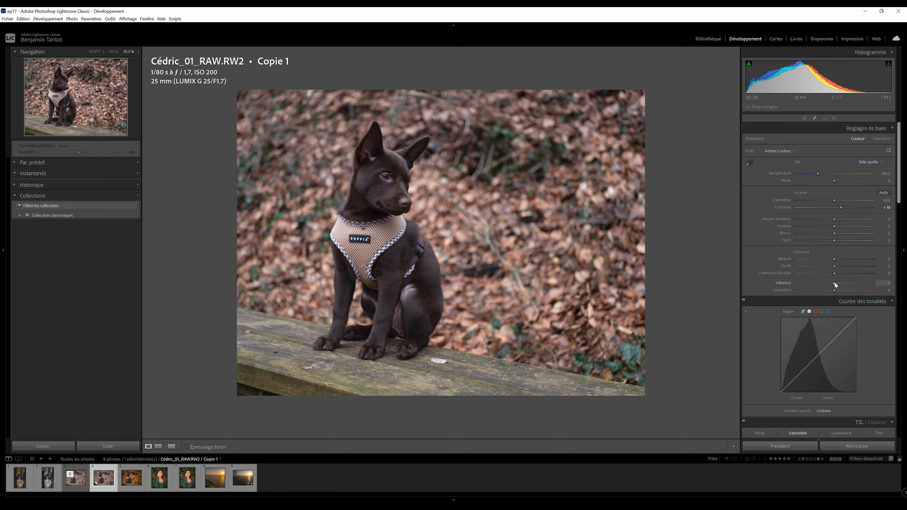
mouse_move(841, 289)
mouse_down()
mouse_move(856, 284)
mouse_move(847, 283)
mouse_up()
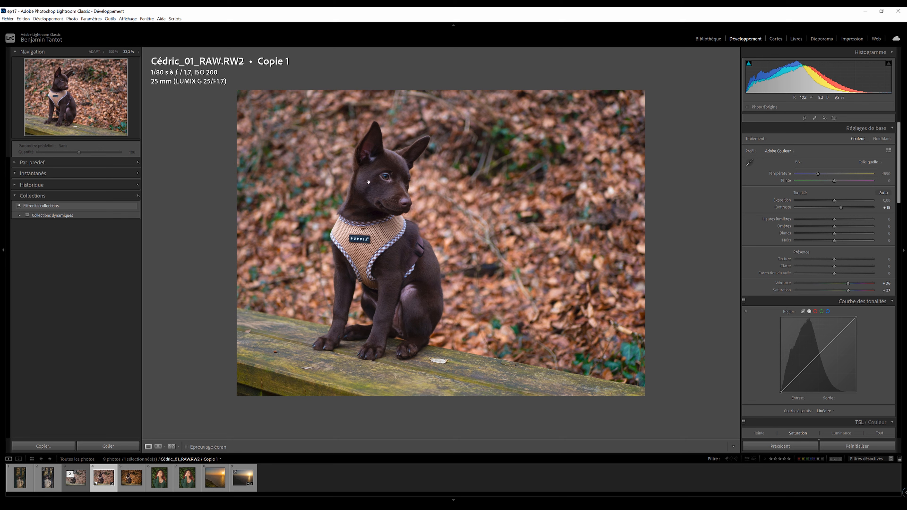
mouse_move(843, 284)
mouse_down()
mouse_move(826, 284)
mouse_move(865, 287)
mouse_move(841, 286)
mouse_move(853, 289)
mouse_up()
Raise the blue primary saturation in the calibration settings to about +80
scroll(853, 290, down, 15)
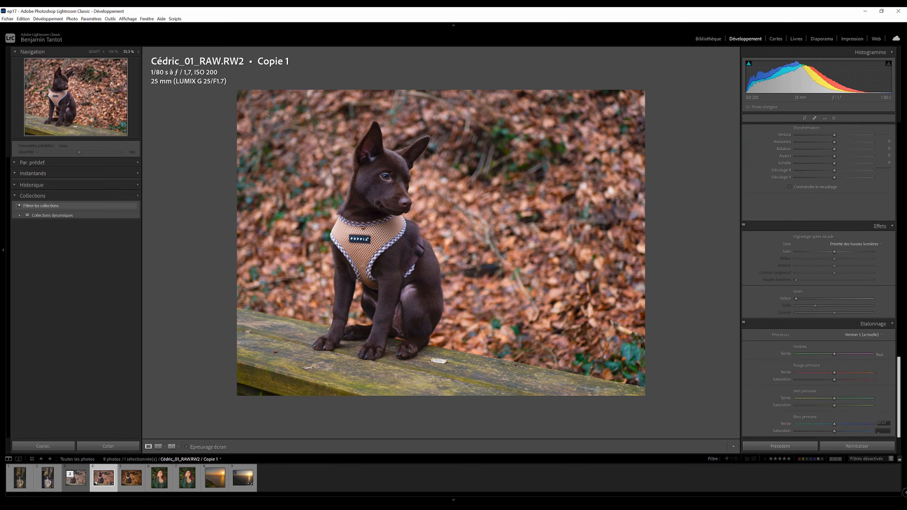
click(850, 432)
click(867, 433)
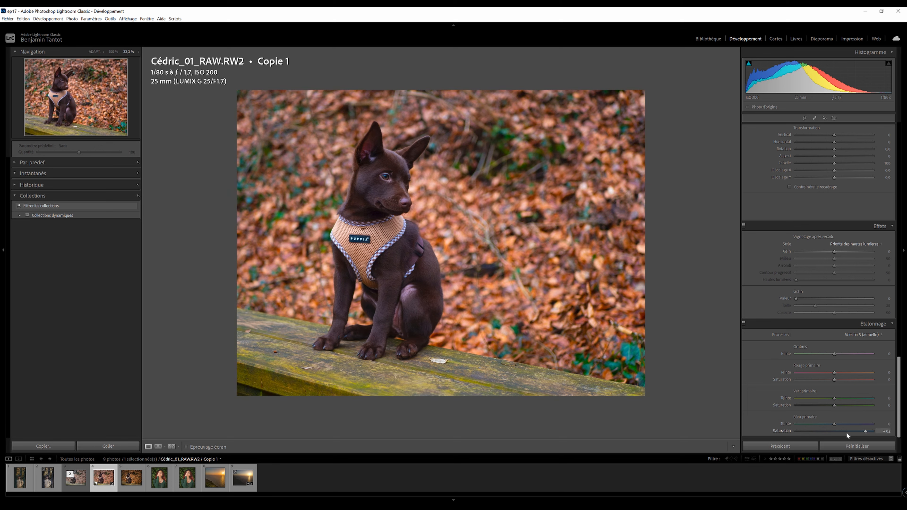
Reset the blue primary saturation in the calibration settings to its default
click(866, 433)
double_click(786, 432)
scroll(820, 400, up, 10)
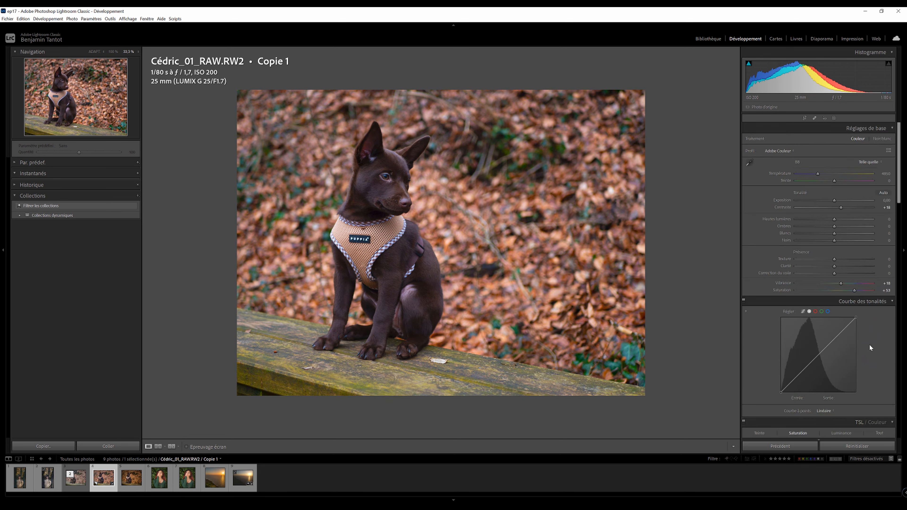
Set Contrast to +34, Highlights to −54, Shadows to +28, Whites to +17, Blacks to +15, Clarity to +8 and Dehaze to −9
drag(833, 200, 824, 219)
click(95, 52)
mouse_move(835, 267)
mouse_down()
mouse_move(846, 265)
mouse_move(836, 266)
mouse_up()
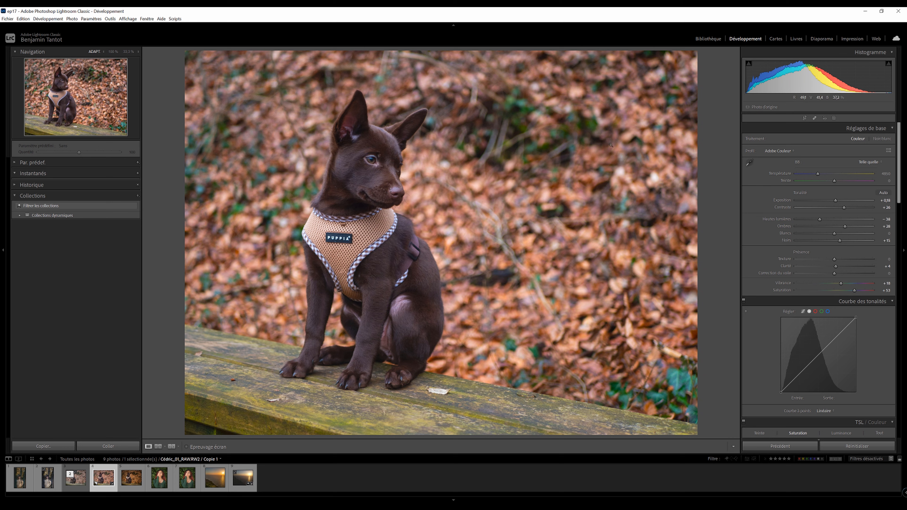
drag(838, 266, 839, 268)
drag(839, 268, 831, 275)
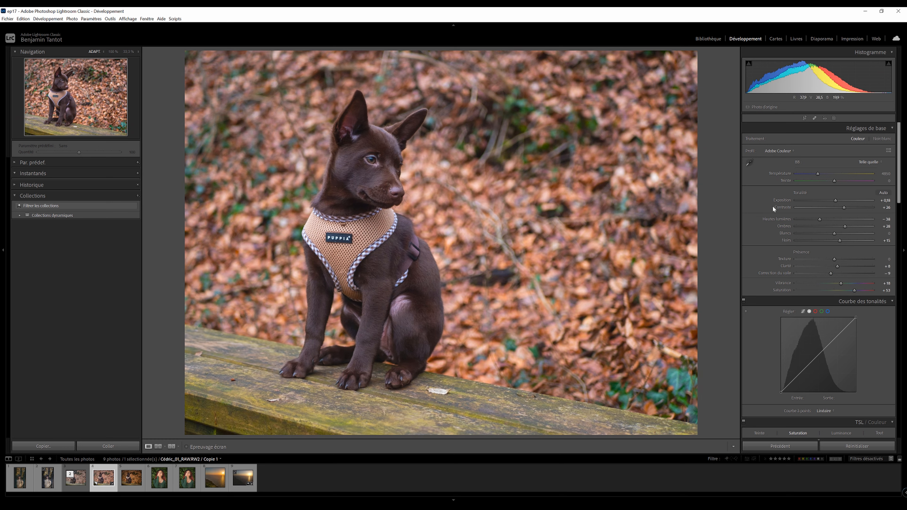
drag(844, 208, 842, 234)
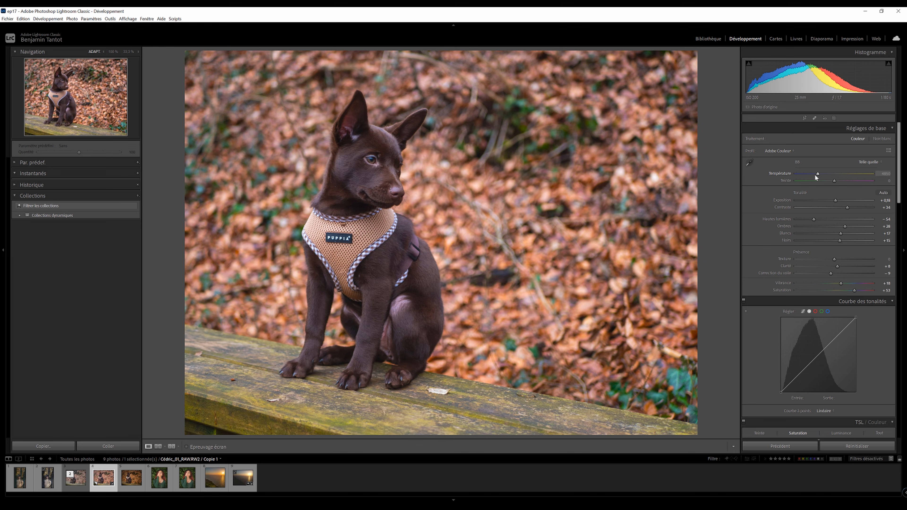
Try setting the white balance by sampling the white lettering on the harness label, and undo it
click(372, 243)
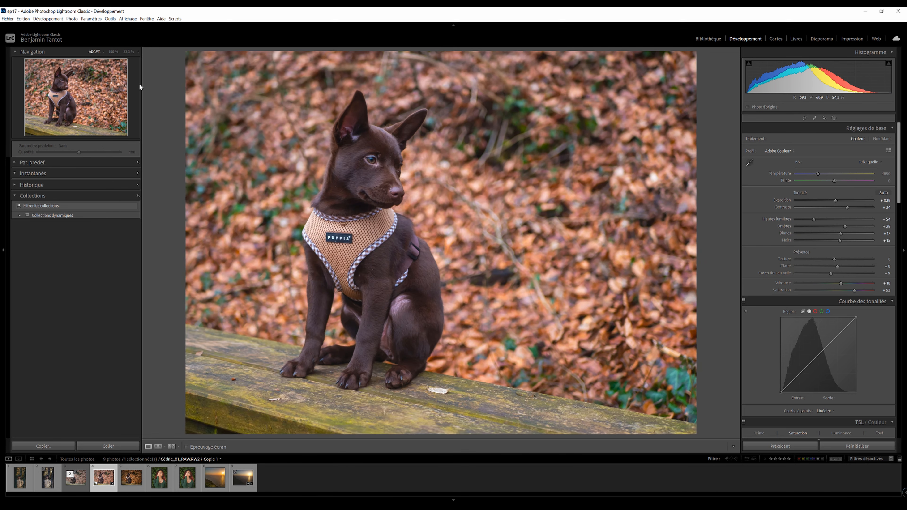
click(372, 243)
click(750, 162)
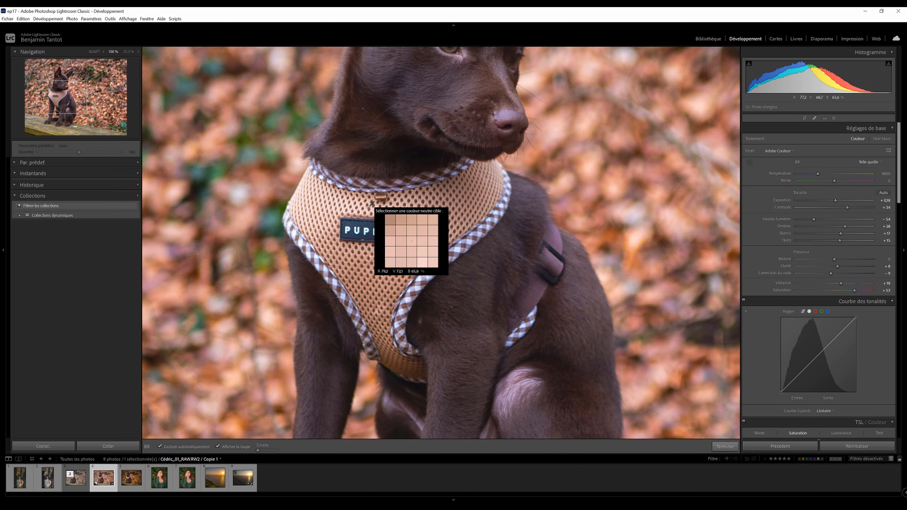
click(372, 232)
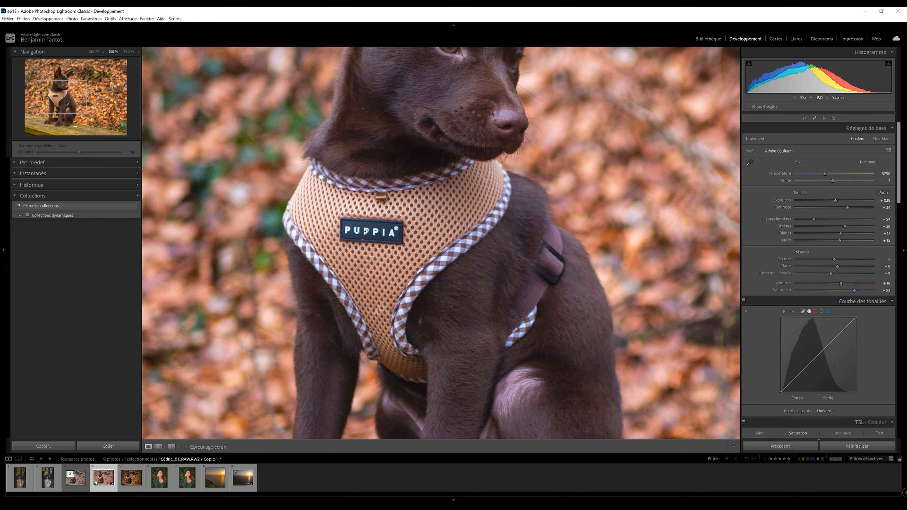
click(461, 210)
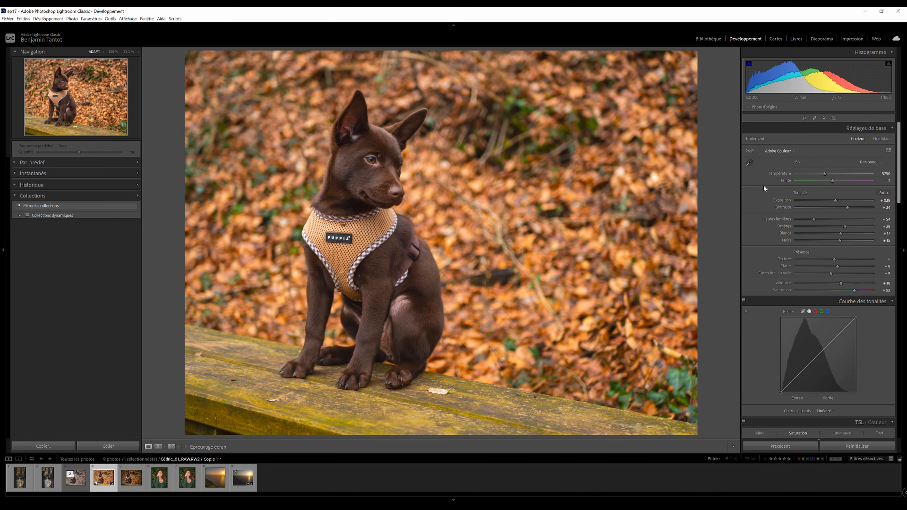
key(ctrl+z)
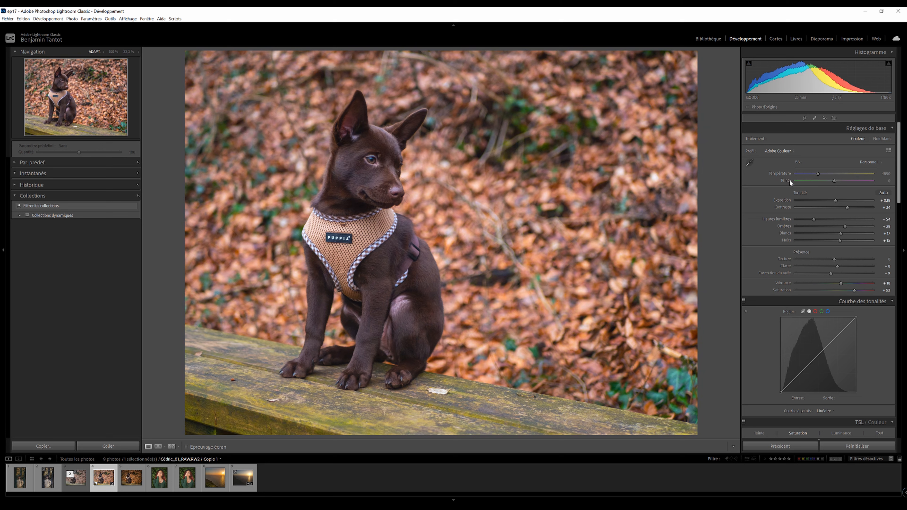
Set the white balance Temperature to 5006 and Tint to −6
drag(835, 181, 833, 182)
drag(818, 174, 820, 173)
Compare the edit with the unedited photo, and set Contrast to +49, Highlights to −50 and Whites to +20
key(ctrl+shift+r)
key(ctrl+z)
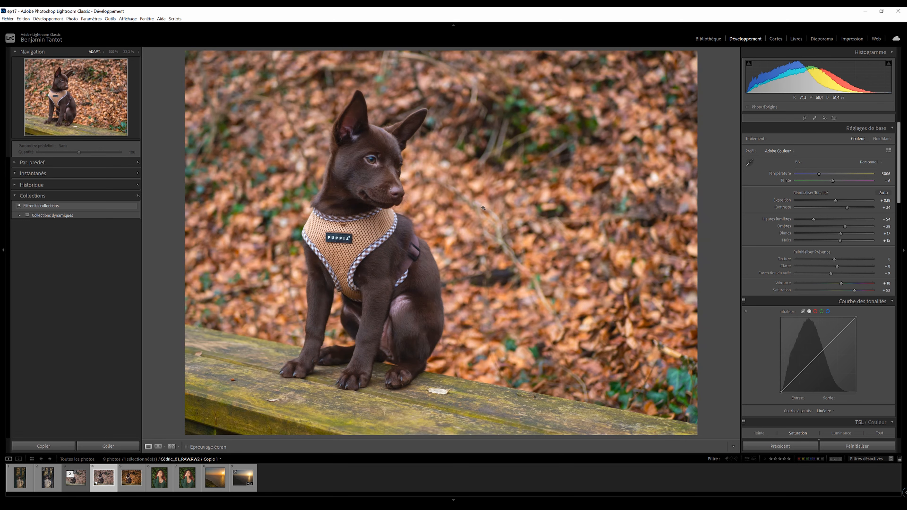
key(ctrl+y)
key(ctrl+z)
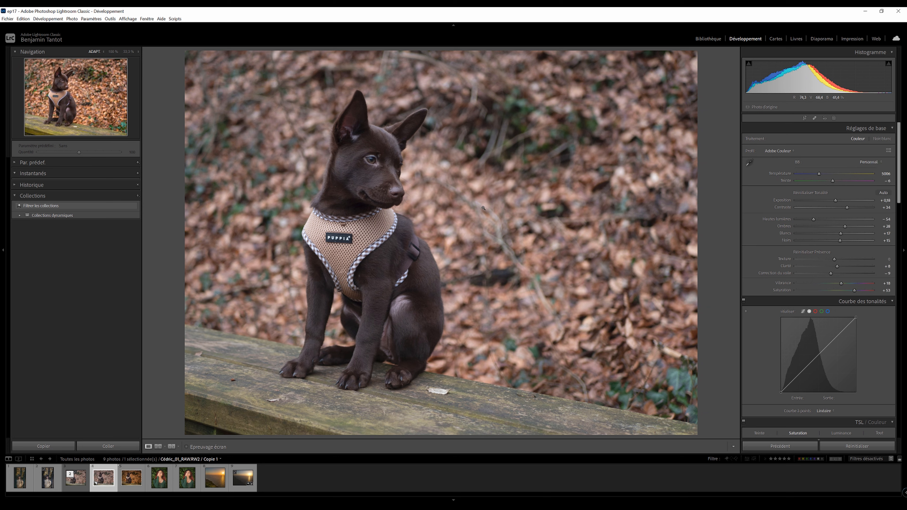
drag(846, 207, 816, 223)
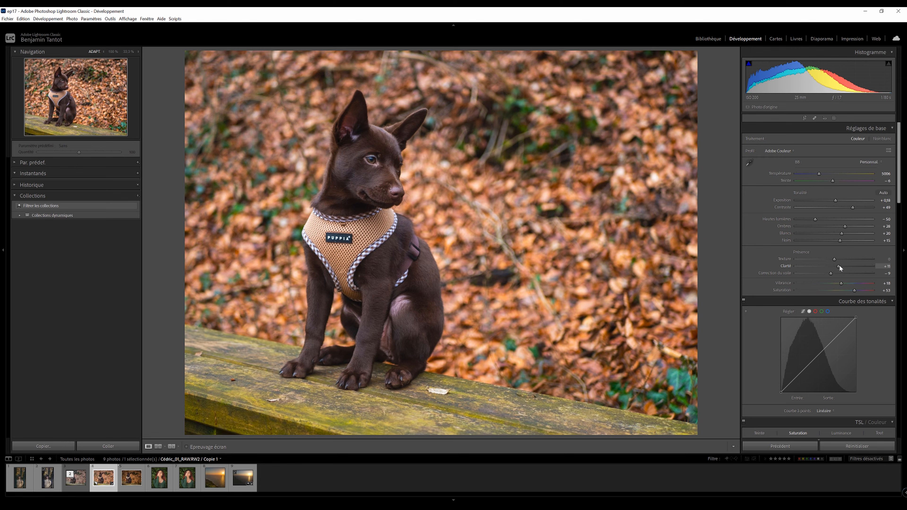
Set the sharpening amount to 109 and adjust its masking, checking the effect on the dog's face at 200%
scroll(839, 265, down, 10)
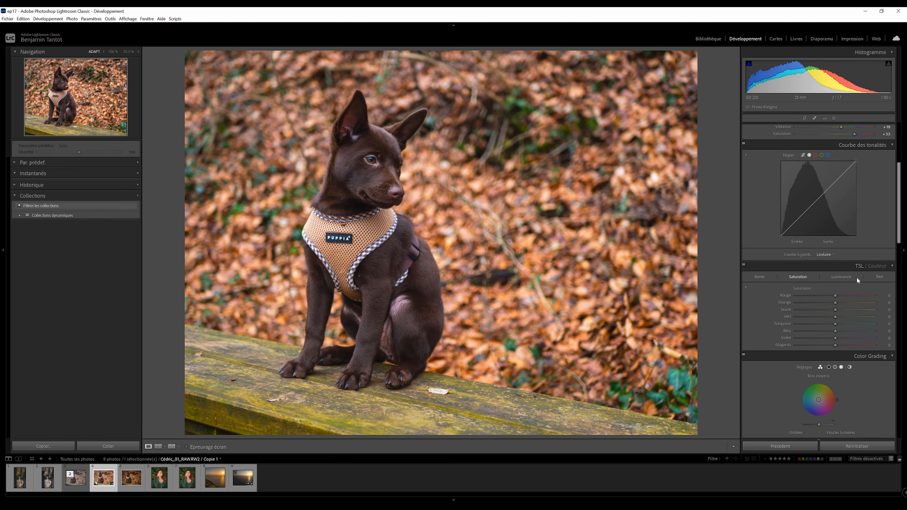
mouse_move(808, 317)
mouse_down()
mouse_move(816, 318)
mouse_move(796, 317)
mouse_move(821, 317)
mouse_up()
drag(817, 297, 843, 296)
click(379, 160)
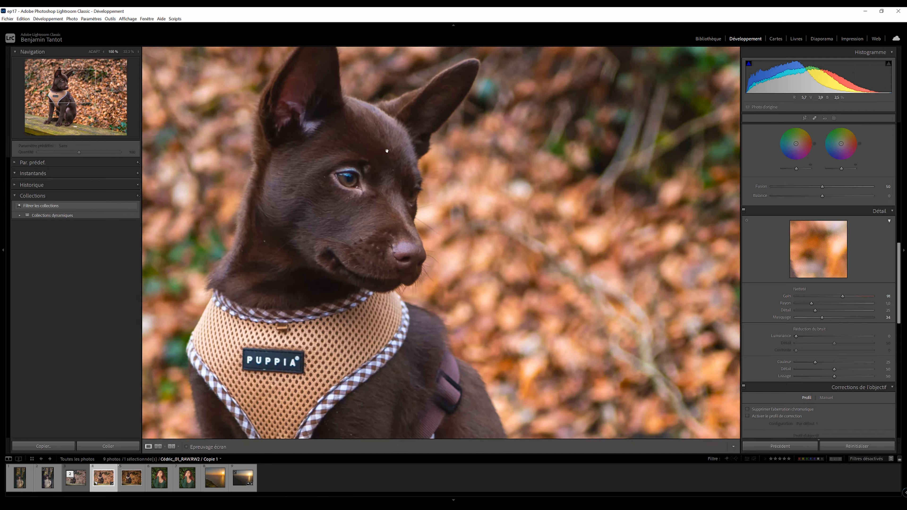
click(128, 51)
click(119, 114)
drag(822, 317, 857, 296)
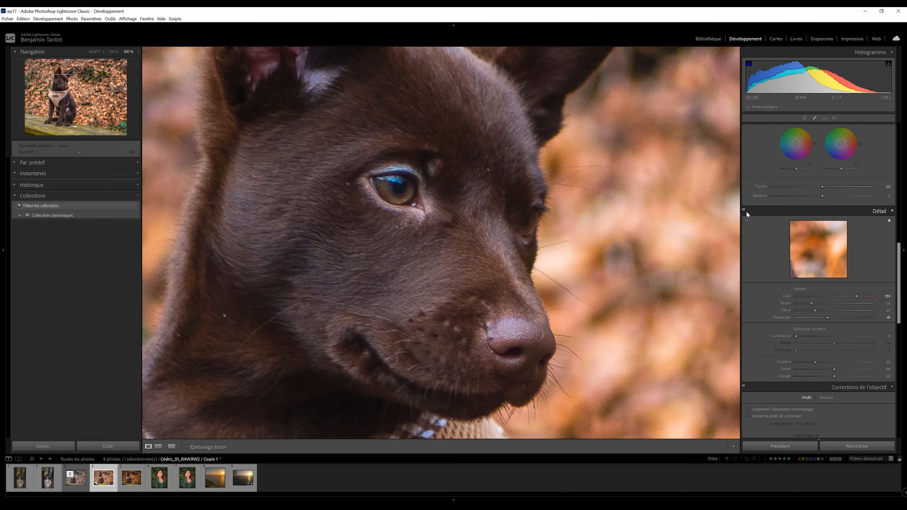
click(745, 211)
drag(827, 317, 825, 318)
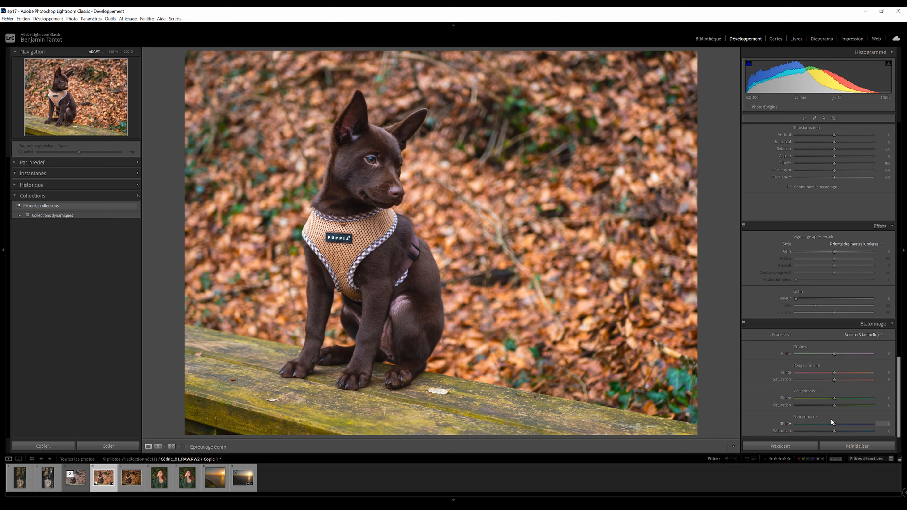
Try lowering the blue primary saturation to about −49, undo it, and adjust the green primary calibration
drag(838, 434, 815, 441)
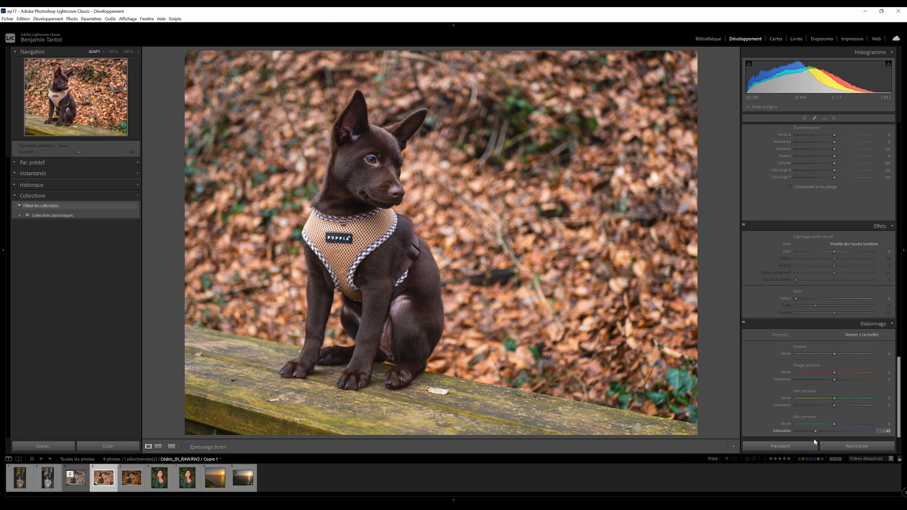
key(ctrl+z)
drag(834, 398, 825, 403)
Set Contrast to +55, Highlights to −54, Whites to +28, Clarity to +16 and Saturation to +65
scroll(852, 214, up, 15)
drag(851, 209, 814, 219)
drag(839, 267, 857, 293)
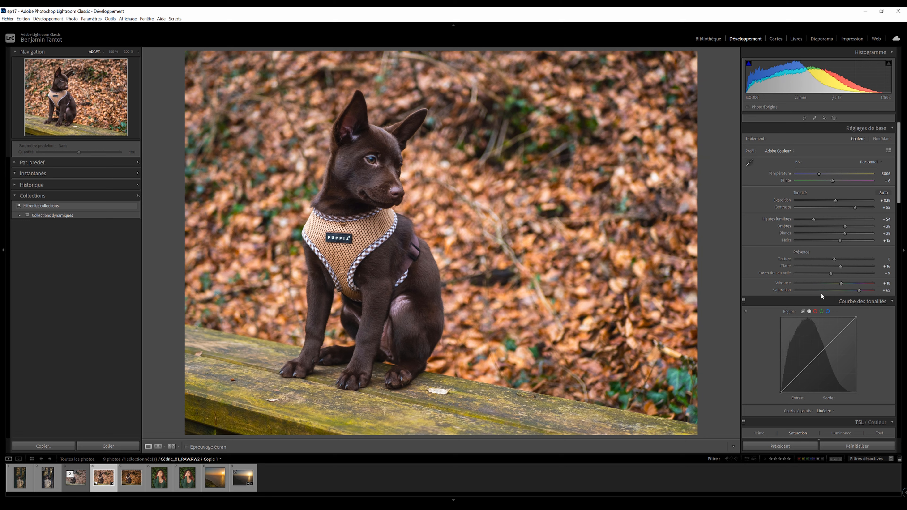
Set the orange saturation to +5, the yellow saturation to −36 and the yellow hue to −21 in the colour mixer
scroll(863, 321, down, 5)
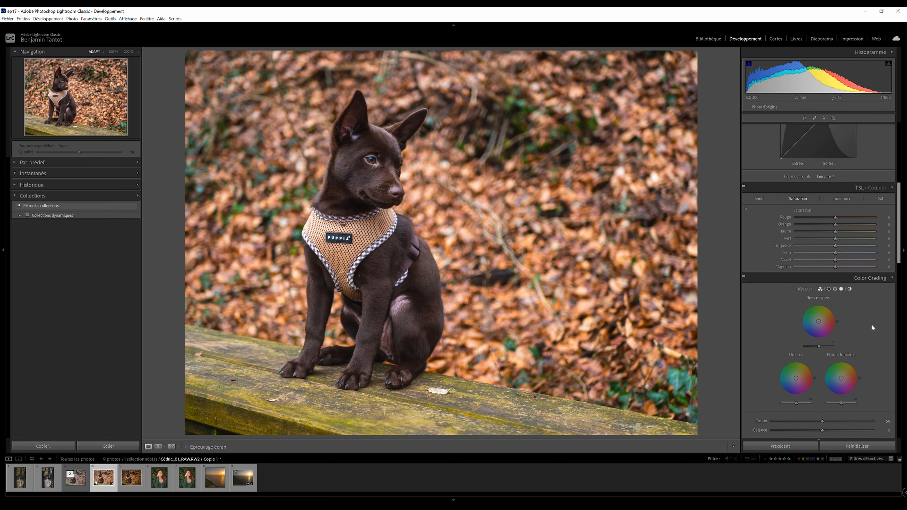
scroll(870, 323, up, 2)
scroll(864, 311, down, 2)
drag(843, 225, 827, 236)
click(763, 199)
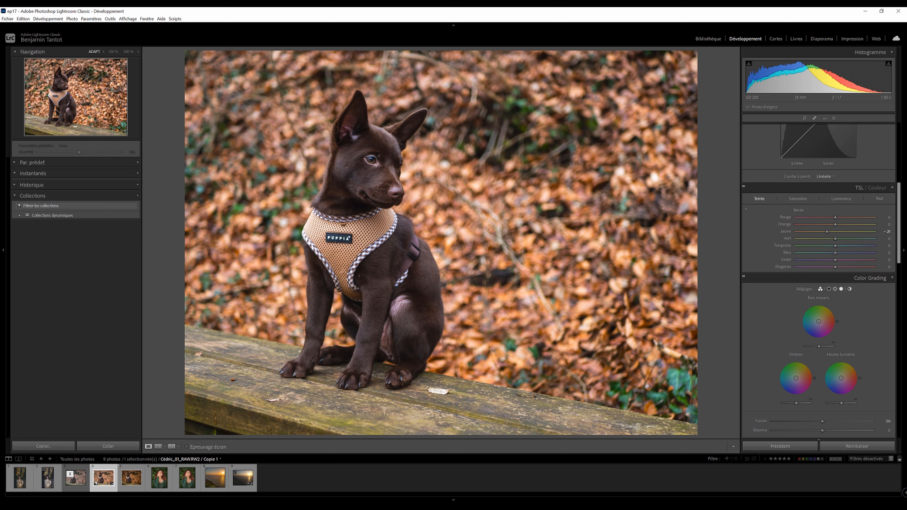
Set the green saturation to −10 in the colour mixer and test the turquoise saturation
click(796, 199)
mouse_move(835, 245)
mouse_down()
mouse_move(876, 245)
mouse_move(820, 245)
mouse_move(809, 256)
mouse_move(832, 241)
mouse_up()
click(832, 239)
click(835, 246)
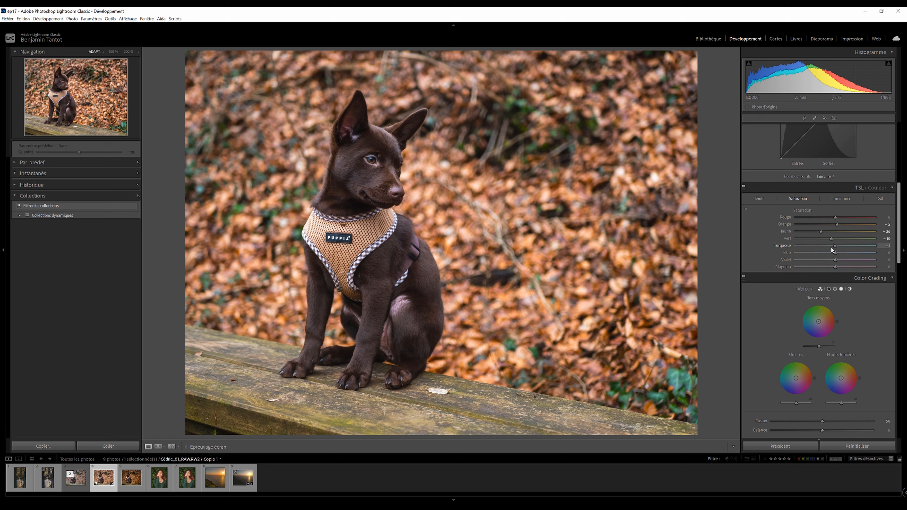
Try shifting the green hue to −100, and settle on a milder negative shift
click(749, 197)
drag(836, 232, 731, 245)
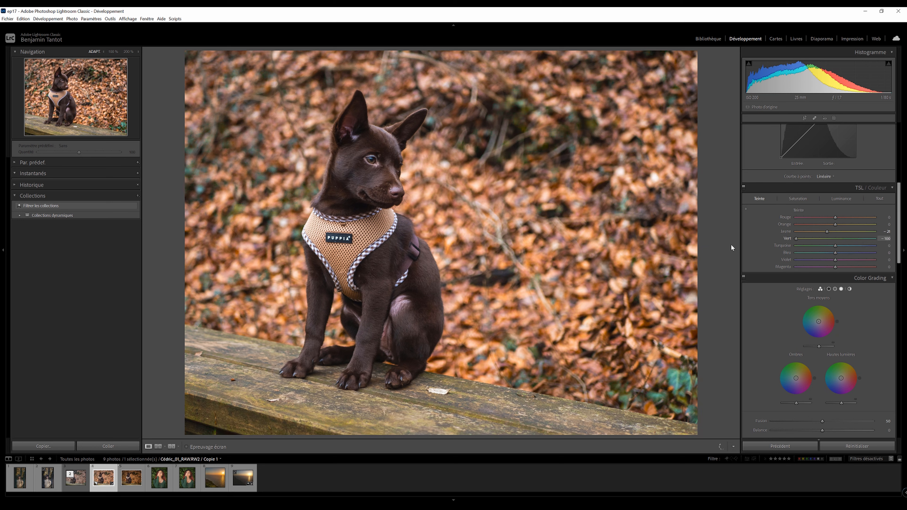
mouse_move(810, 242)
mouse_down()
mouse_move(844, 244)
mouse_move(818, 246)
mouse_up()
Test strong cuts to the turquoise and green saturation, and settle on milder reductions for the background foliage
click(802, 198)
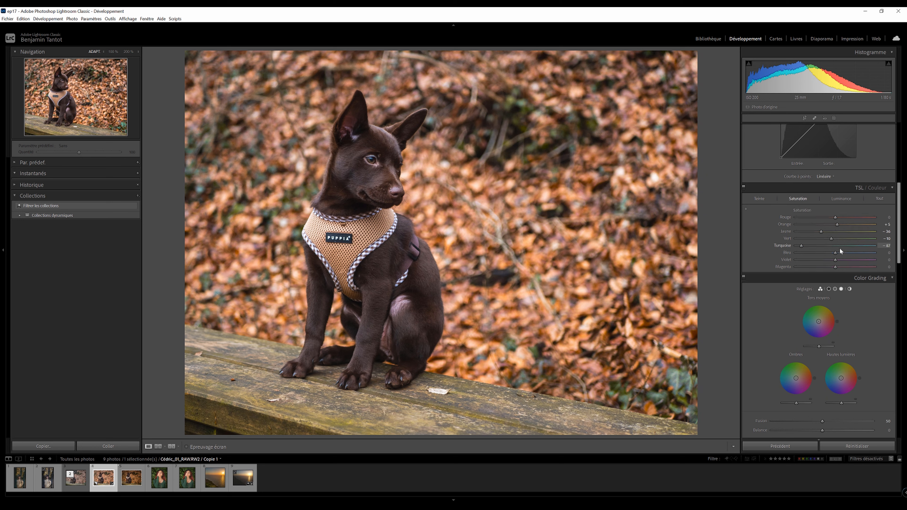
click(828, 245)
drag(832, 239, 768, 240)
click(822, 242)
Compare the edit with the original by resetting all settings and undoing the reset
scroll(841, 229, up, 10)
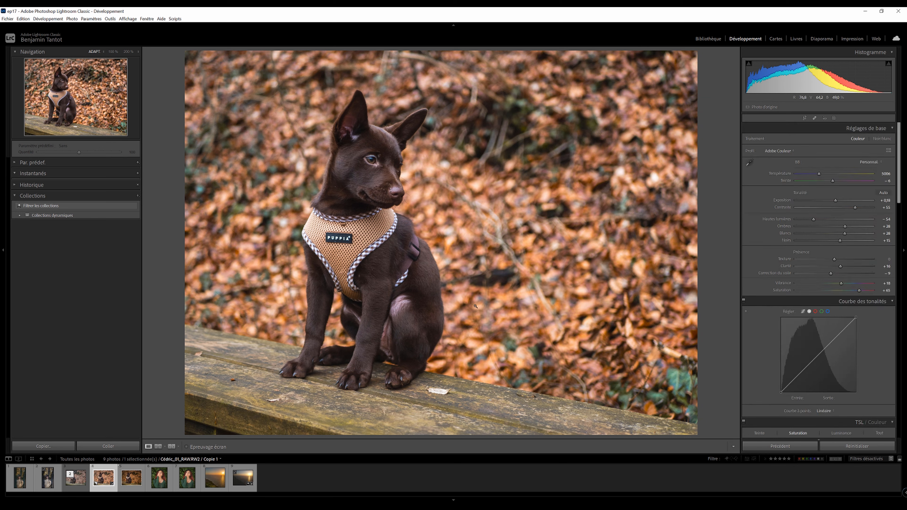
key(ctrl+shift+r)
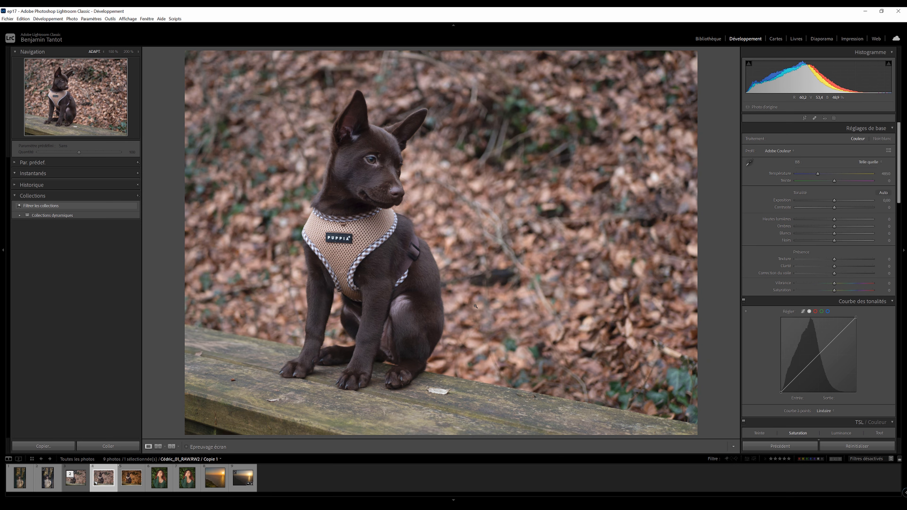
key(ctrl+z)
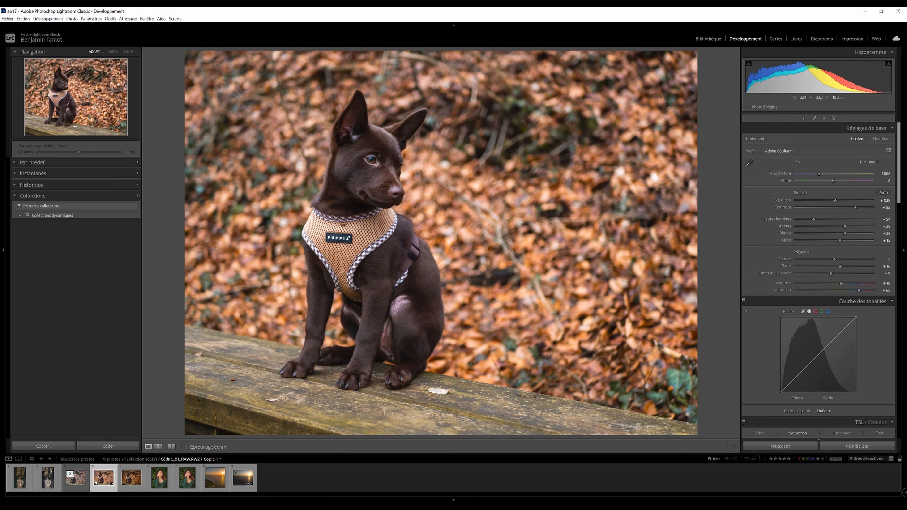
Create a Select Subject mask on the dog and check its coverage of the legs and body at 100%
click(832, 119)
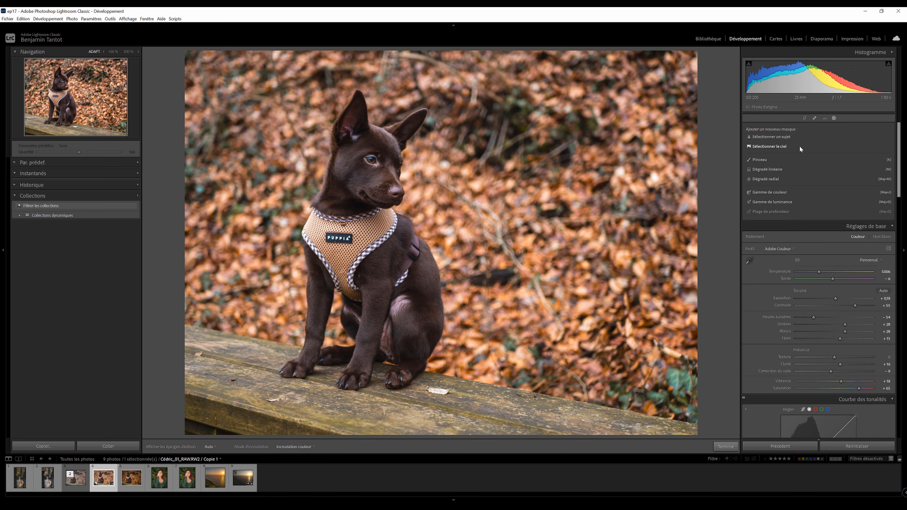
click(776, 137)
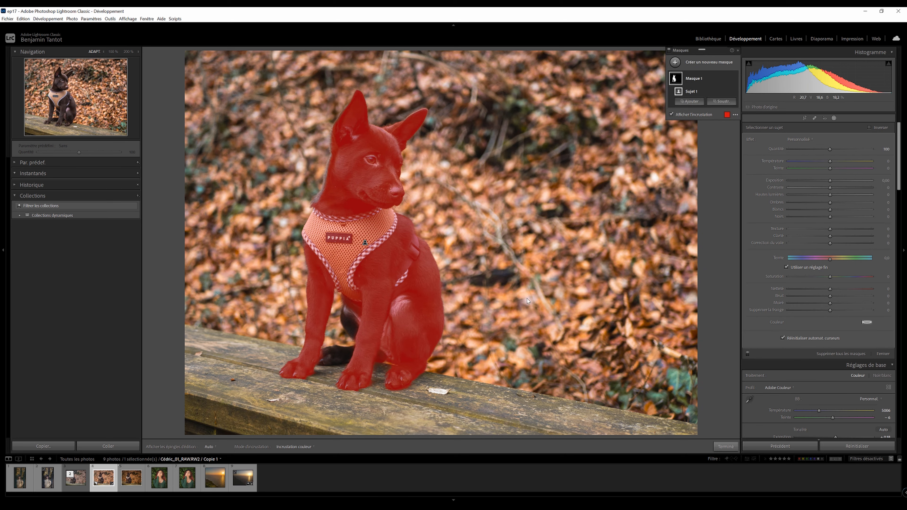
click(114, 54)
click(64, 111)
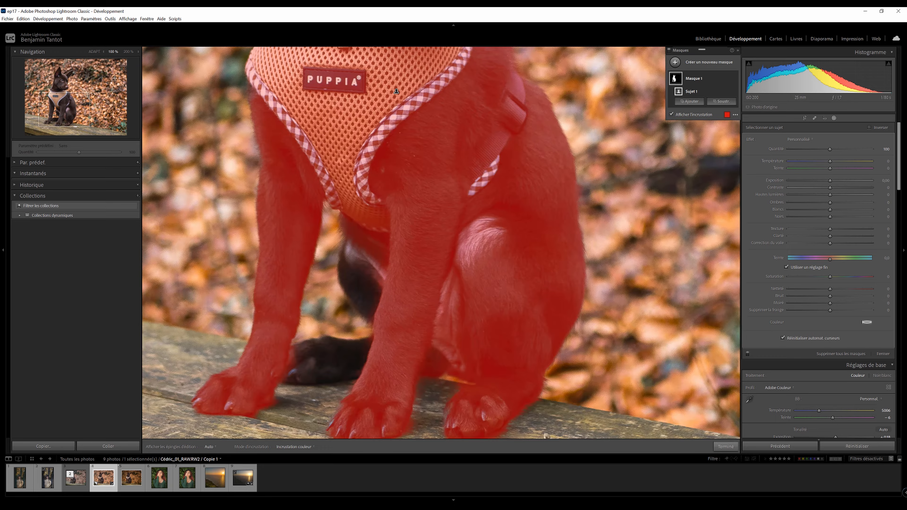
click(83, 99)
key(z)
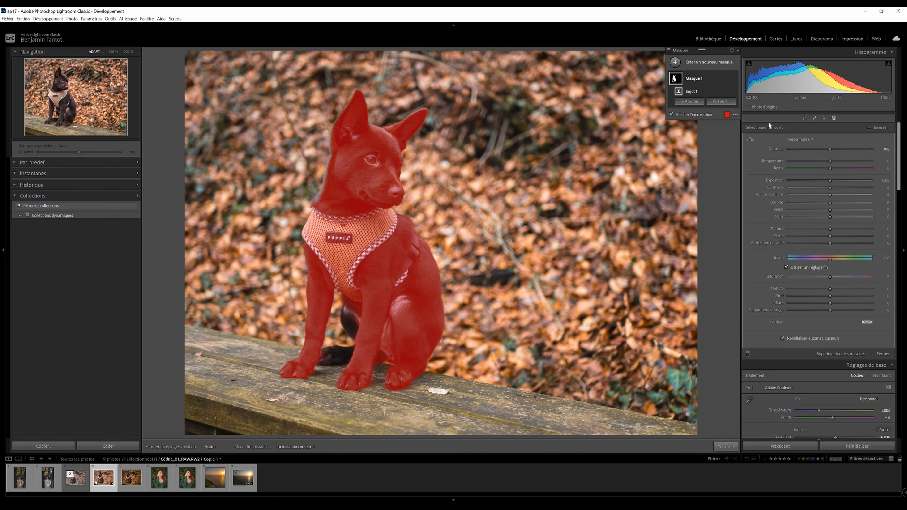
Invert the subject mask onto the background and set its Exposure to −0.21, Highlights to −39, Whites to −31 and Clarity to −18
right_click(694, 78)
click(704, 90)
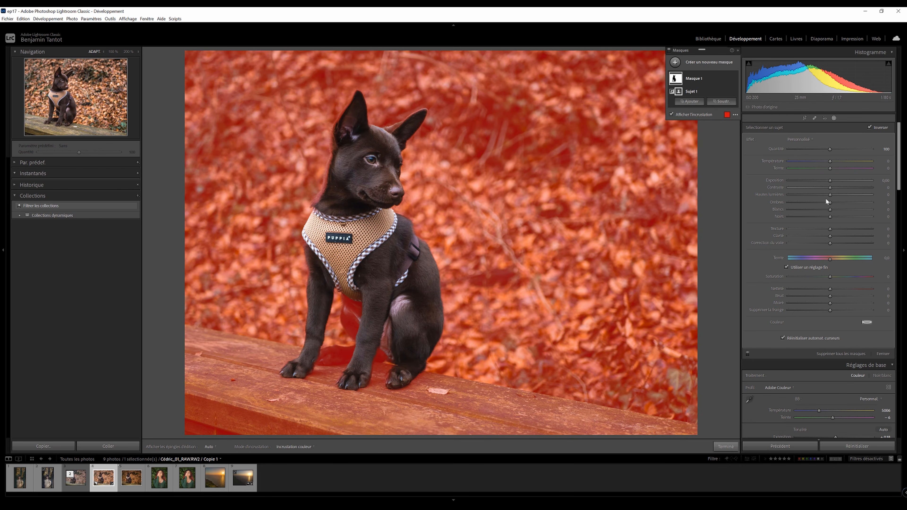
drag(831, 196, 821, 241)
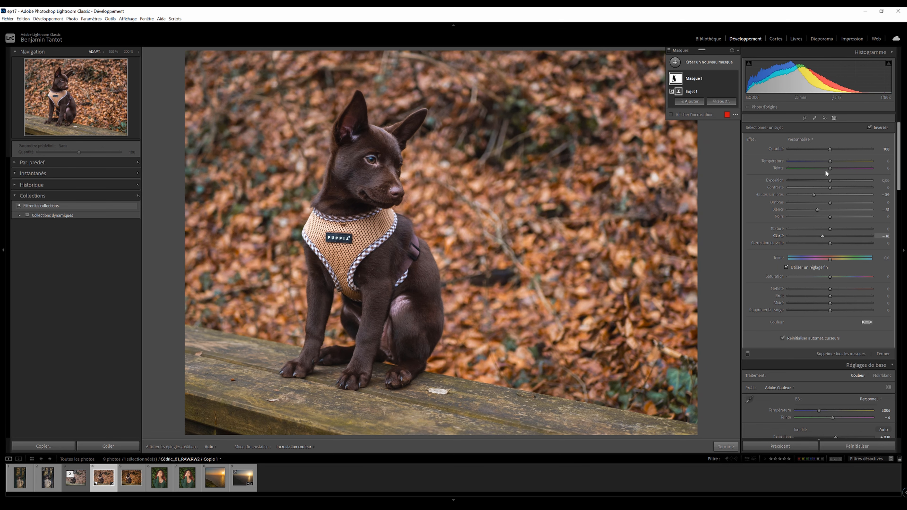
drag(832, 179, 830, 180)
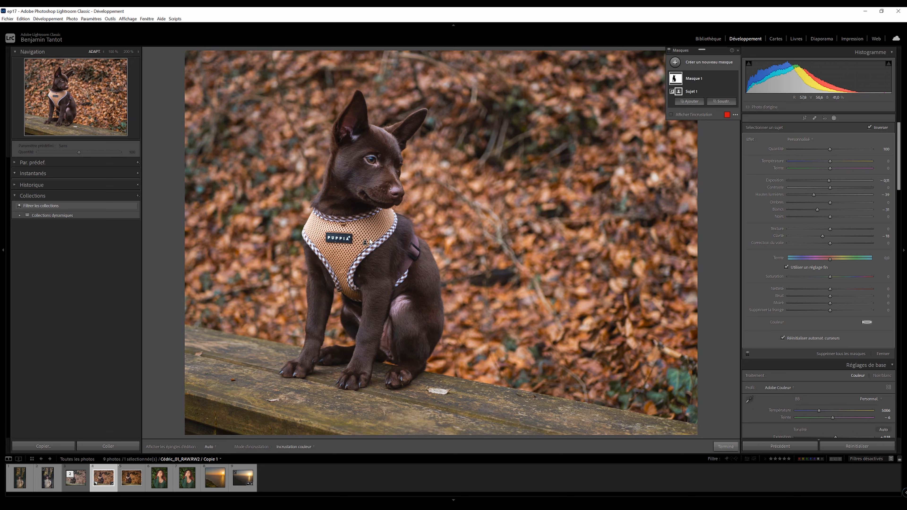
Inspect the dog's head at 200%, then compare the whole photo with the background mask off and on
click(128, 52)
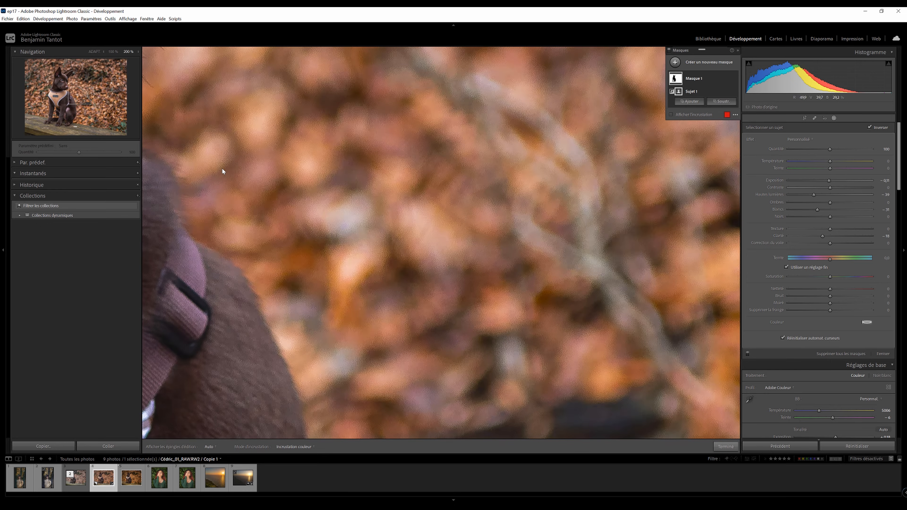
drag(83, 101, 70, 80)
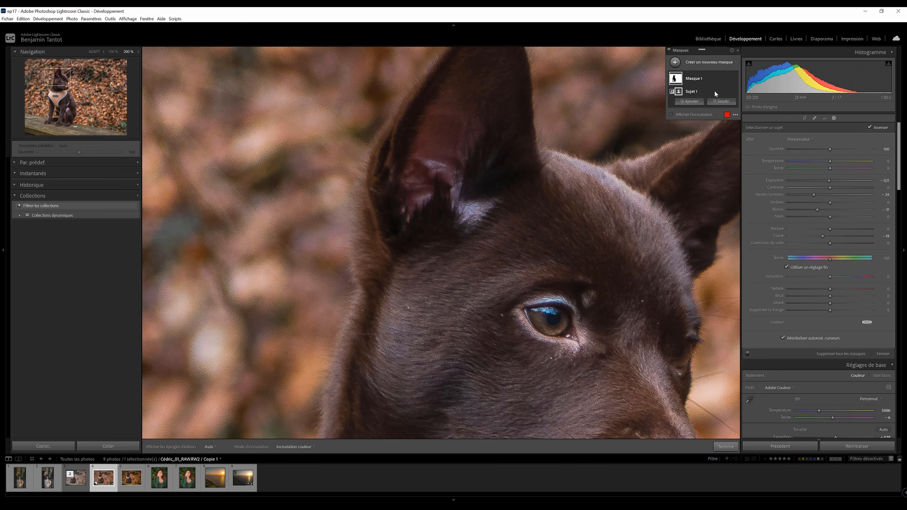
click(735, 78)
key(z)
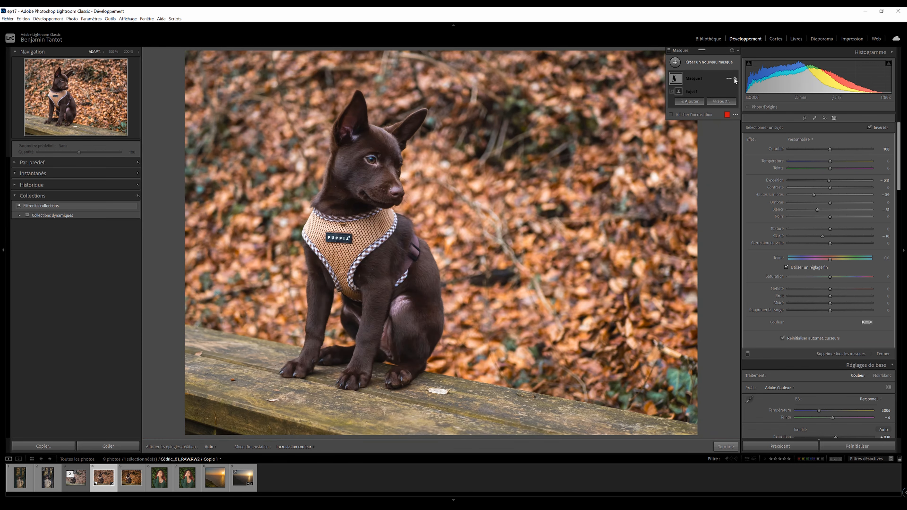
click(735, 79)
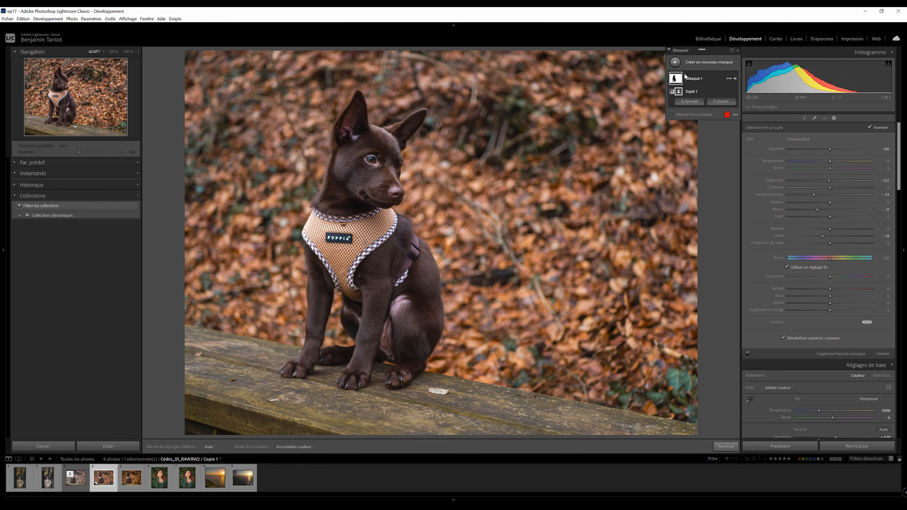
Add a second Select Subject mask on the dog, raise its Whites to 10, and reset its trial Exposure change to 0
click(675, 64)
click(734, 77)
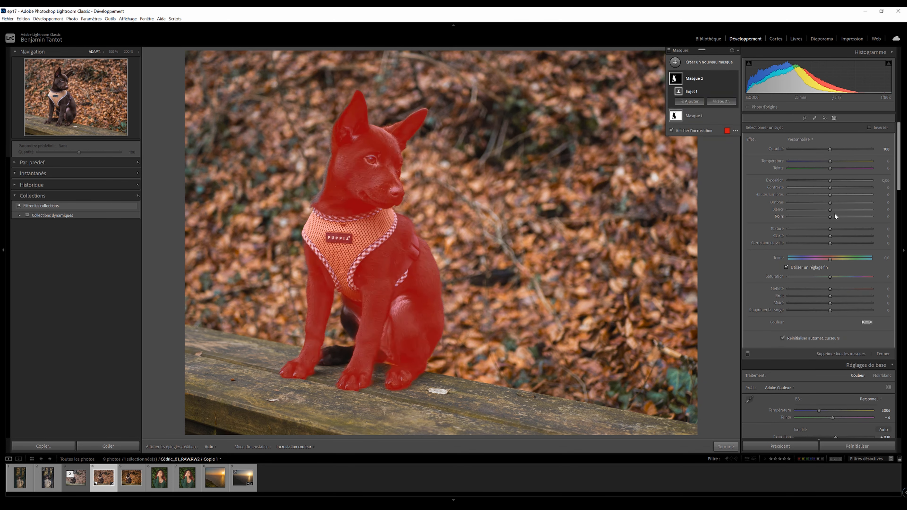
key(o)
drag(841, 212, 833, 181)
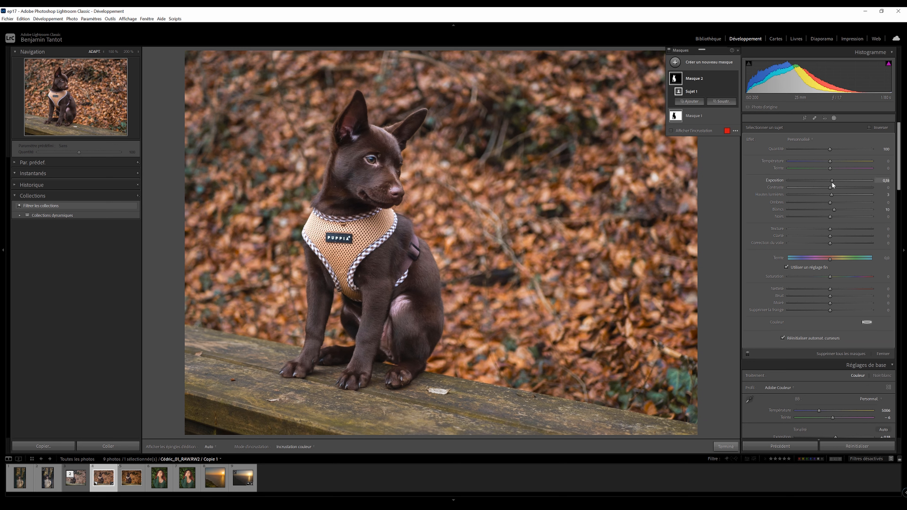
double_click(772, 180)
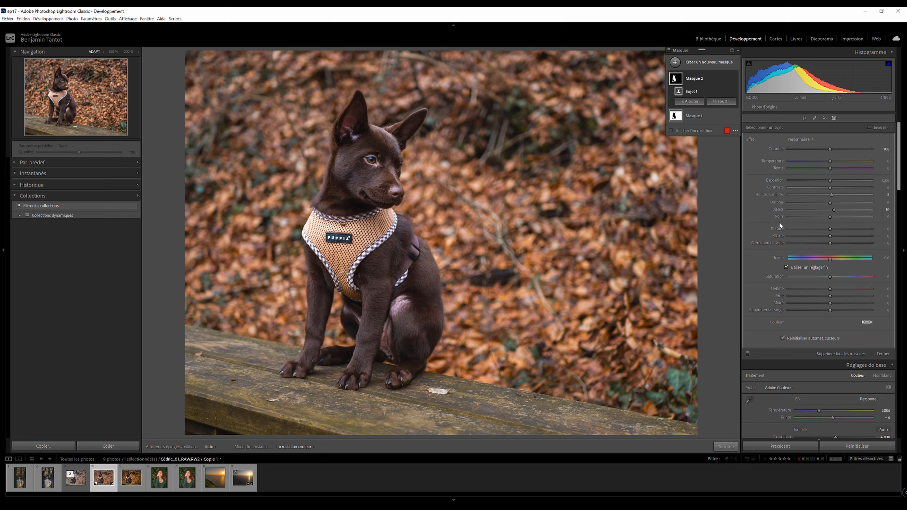
Lower the background mask's Saturation to −11 and close the masking tool
click(700, 111)
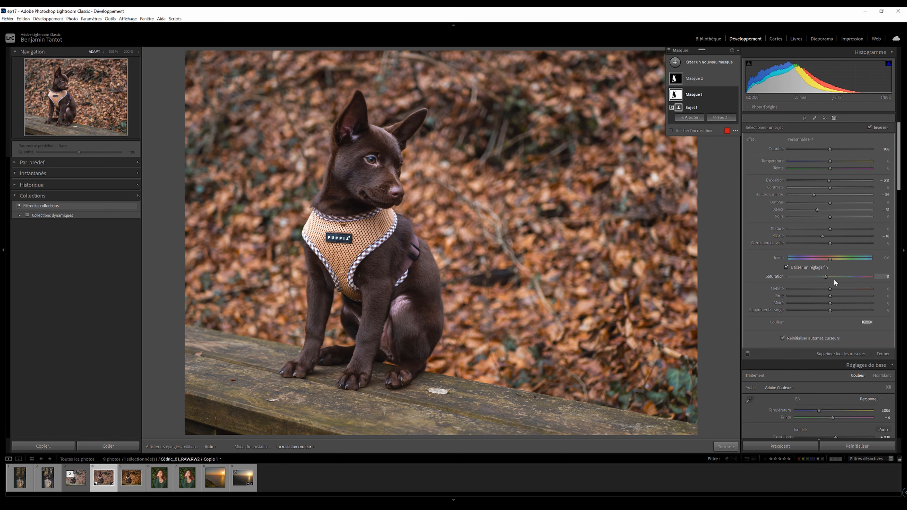
mouse_move(835, 281)
mouse_down()
mouse_move(816, 280)
mouse_move(825, 279)
mouse_up()
click(835, 118)
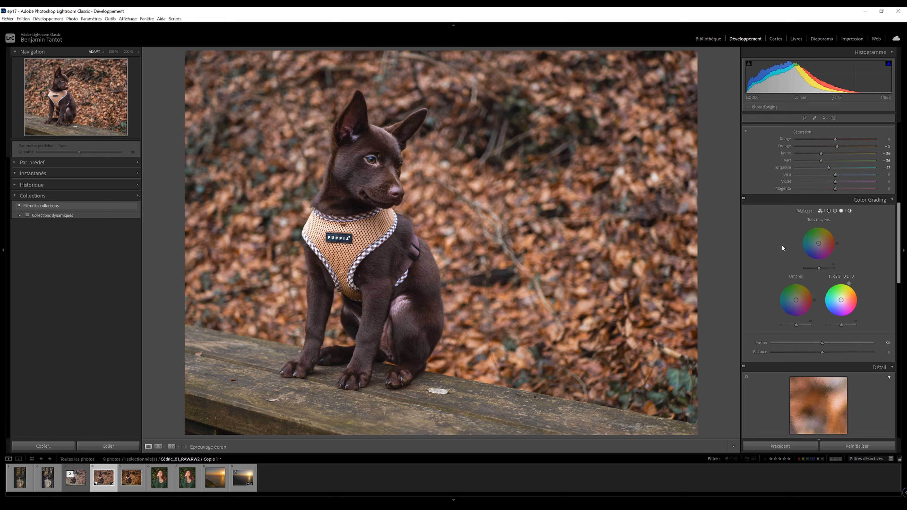
Colour grade the photo with subtle warm tints in the highlights and midtones and a faint blue tint in the shadows
drag(829, 296, 844, 296)
drag(845, 296, 795, 300)
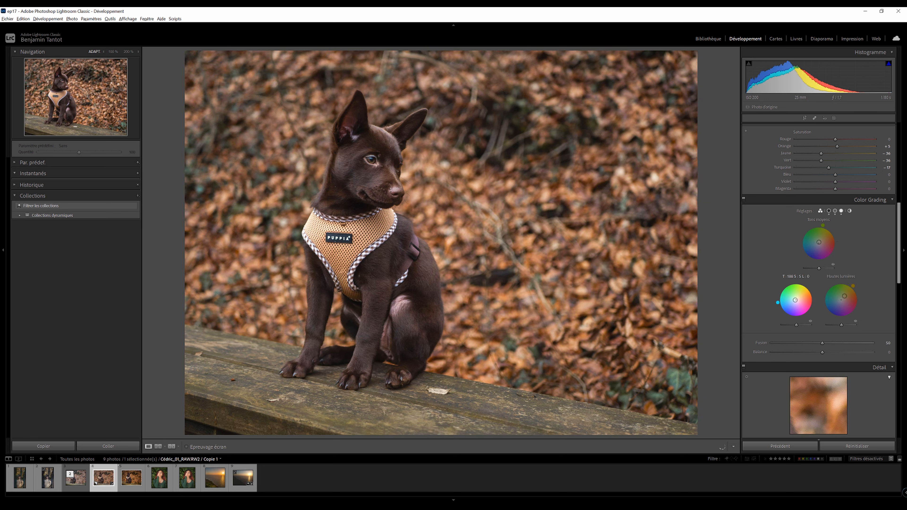
drag(795, 300, 796, 301)
Undo the trial Vibrance boost and set the photo's overall Saturation to +76
scroll(835, 215, up, 10)
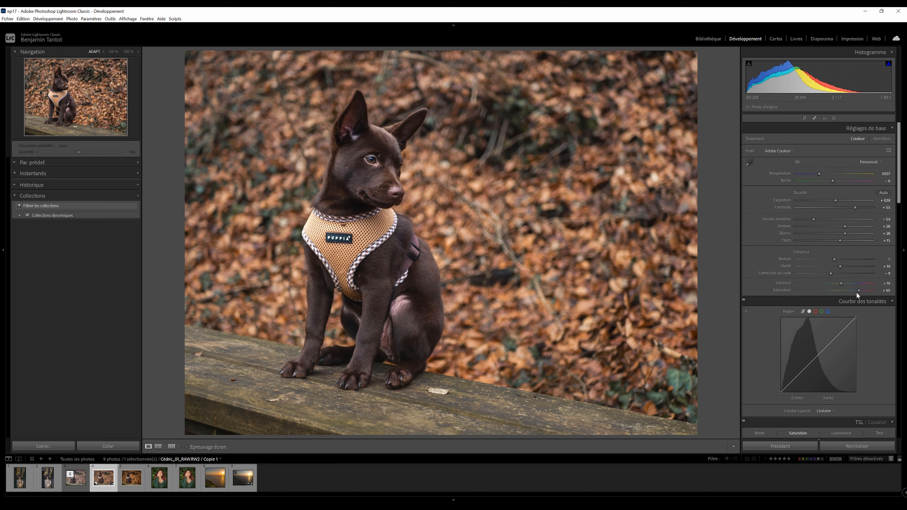
key(ctrl+z)
key(ctrl+z)
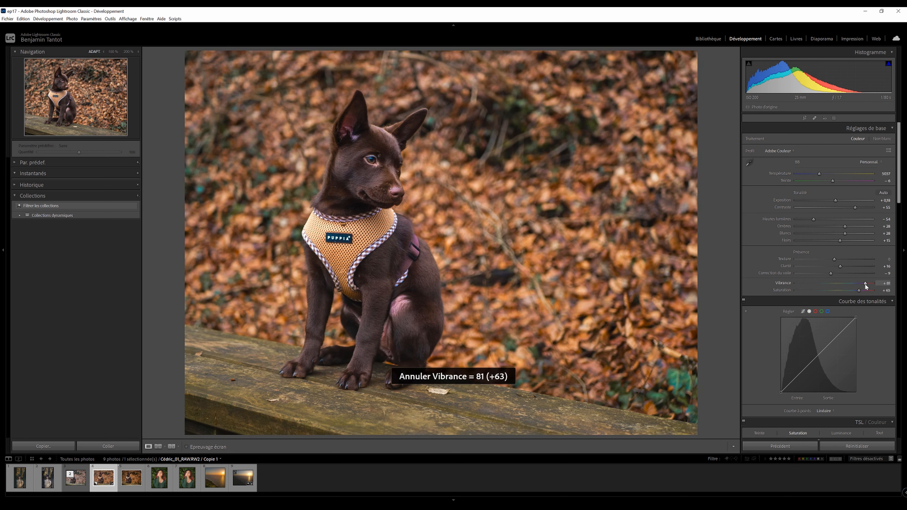
drag(859, 291, 868, 292)
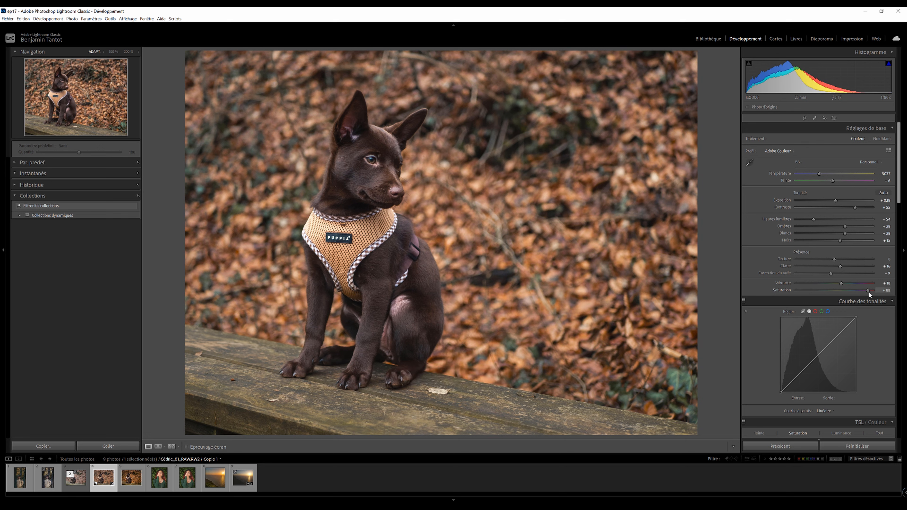
key(ctrl+z)
Refine the photo's basic tones with Contrast +72, Shadows +37, Highlights −55 and Texture +7, undoing the trial Exposure increase
key(ctrl+z)
key(ctrl+z)
key(ctrl+z)
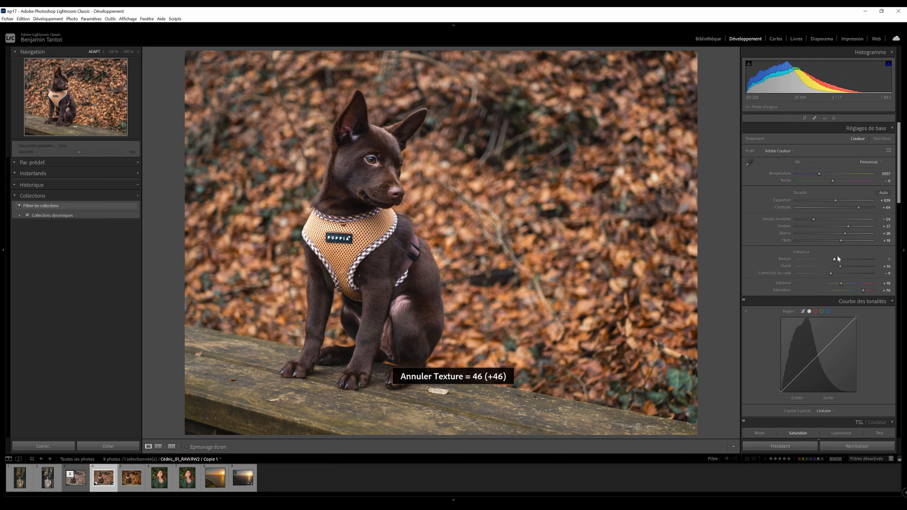
drag(838, 260, 836, 263)
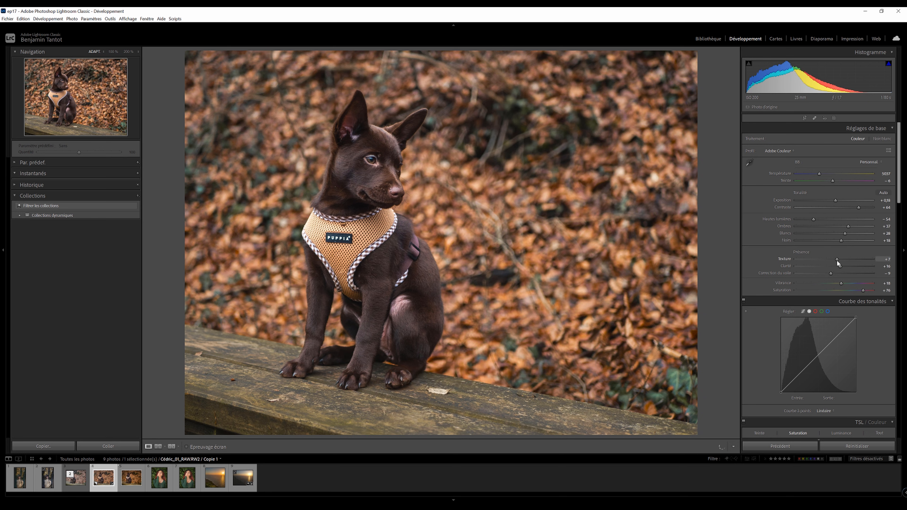
drag(859, 207, 861, 208)
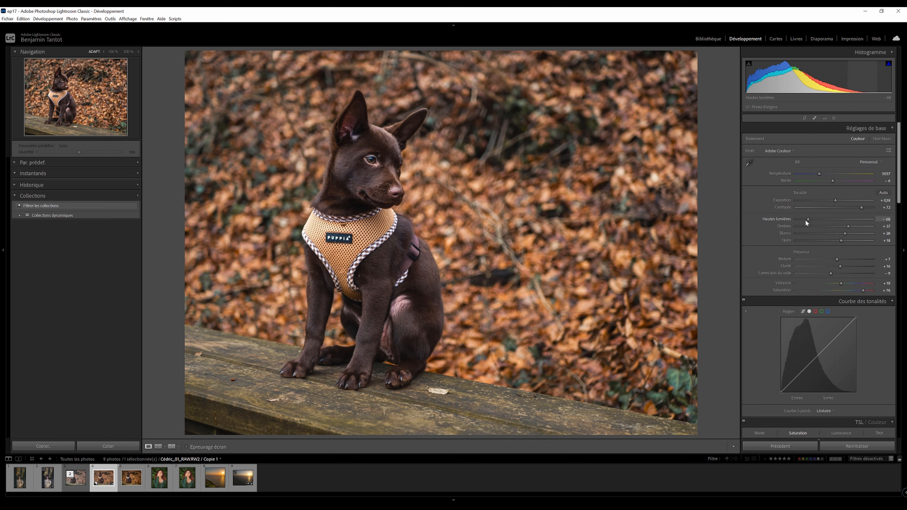
key(ctrl+z)
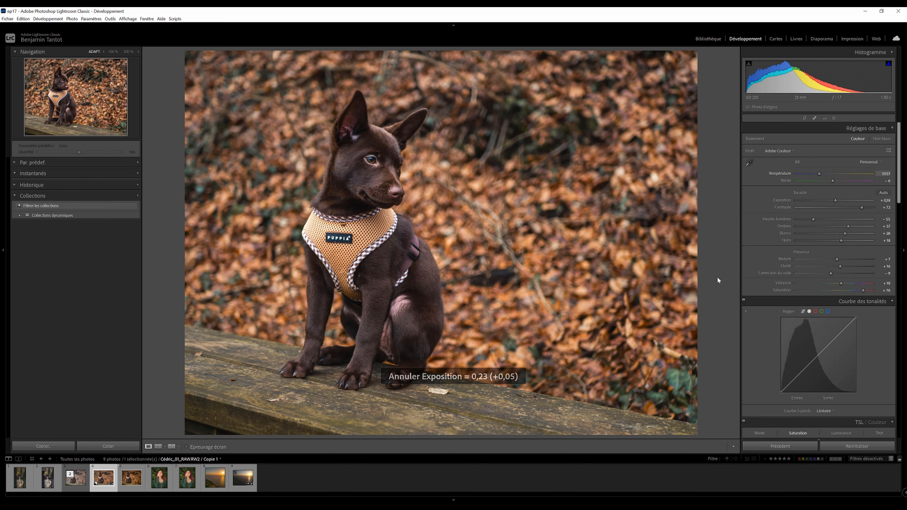
Check the sharpening on the dog's fur at 200%
scroll(849, 228, down, 10)
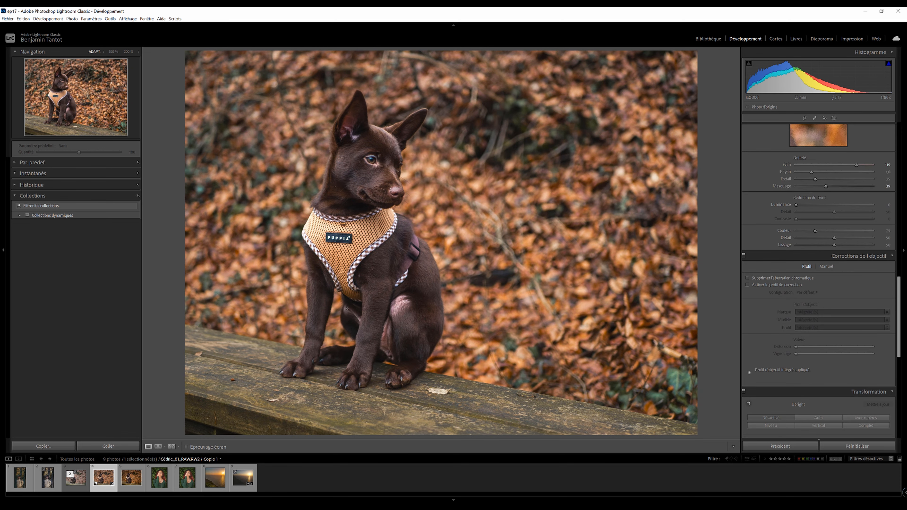
click(425, 268)
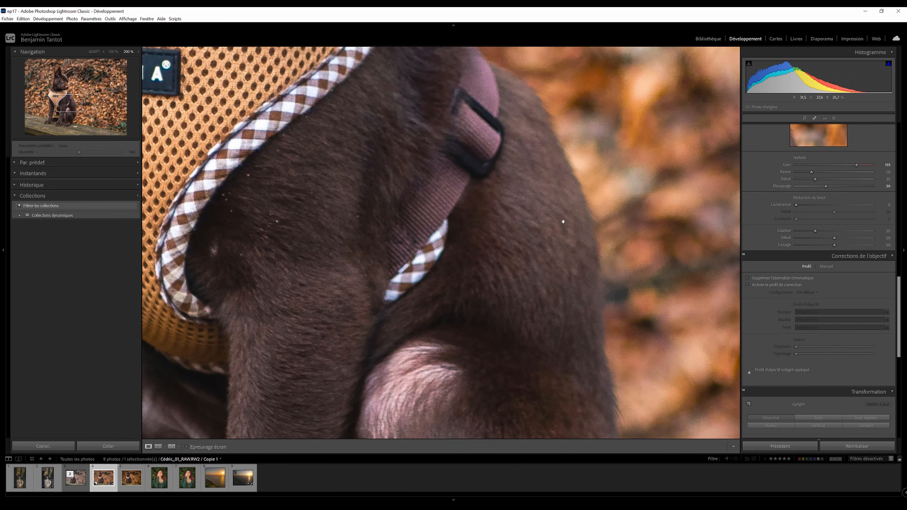
click(538, 210)
Set the Violet and Magenta saturation to −15 in the colour mixer, checking the hue adjustments as well
scroll(883, 311, up, 8)
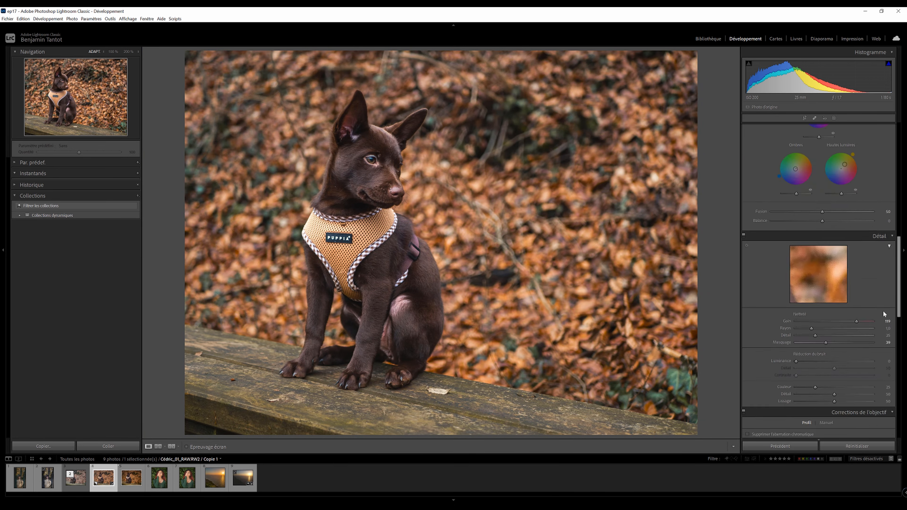
drag(835, 371, 817, 371)
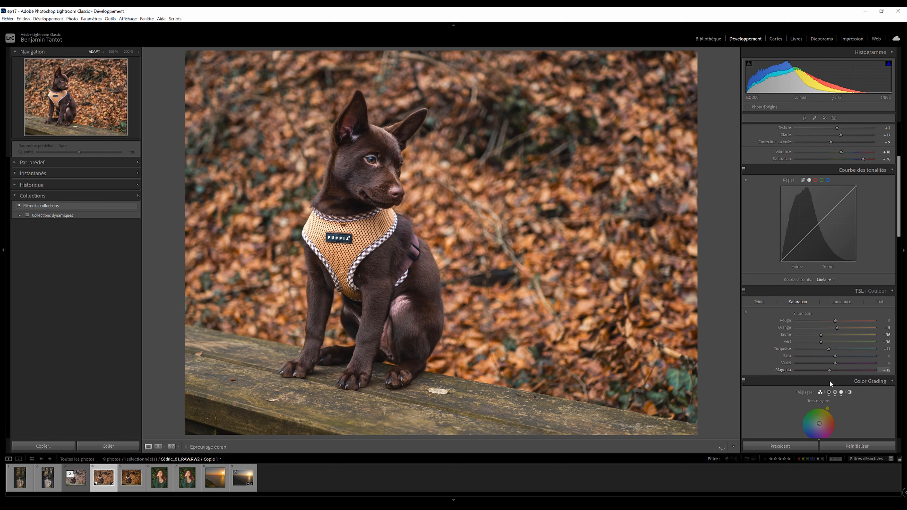
click(759, 302)
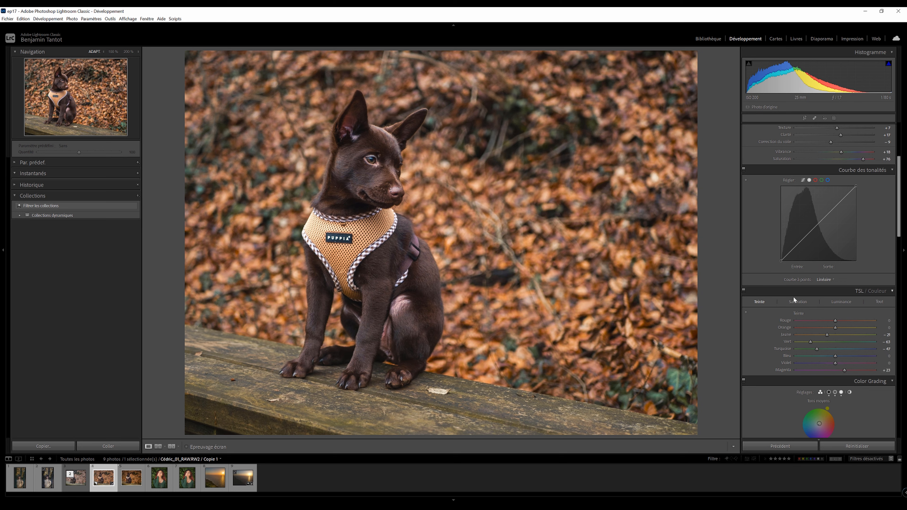
click(798, 302)
key(ctrl+z)
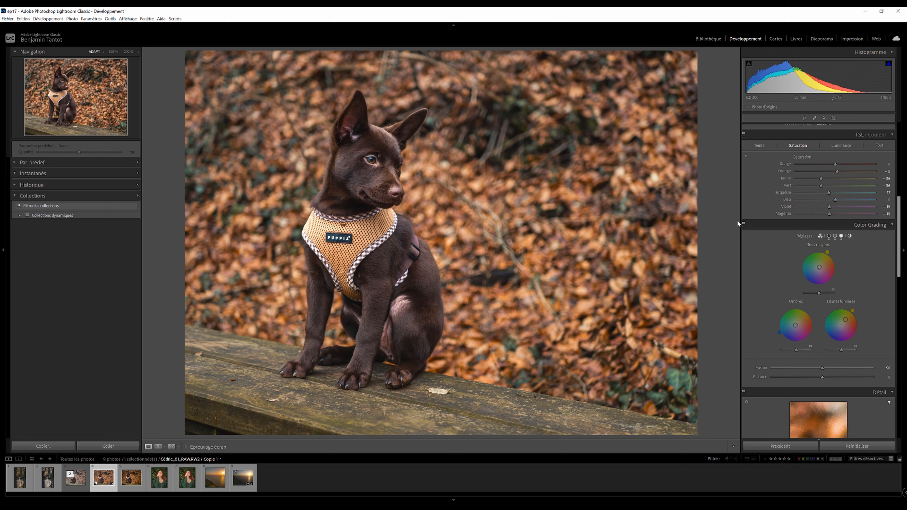
Compare the photo with colour grading switched off and on
click(744, 224)
click(745, 224)
click(744, 224)
click(744, 224)
scroll(876, 391, up, 8)
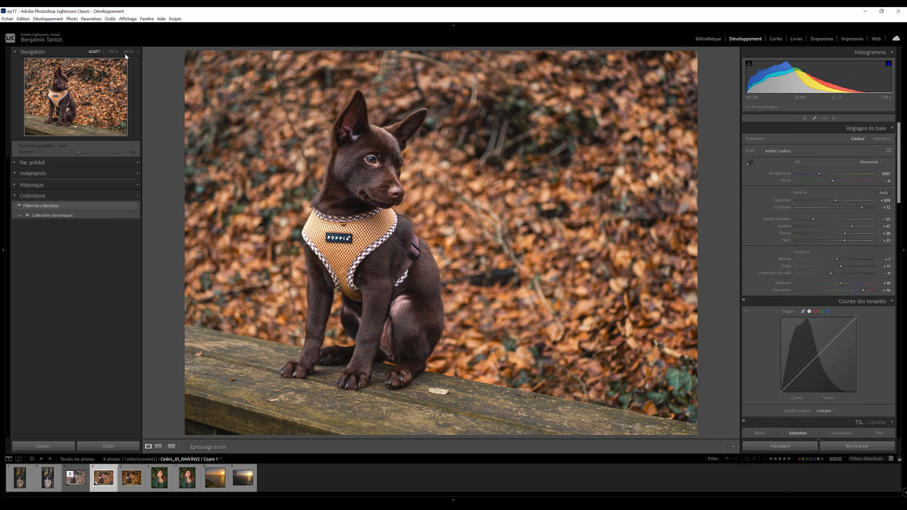
View the photo at 33% and add a large radial gradient mask spreading from its upper-left corner
click(137, 52)
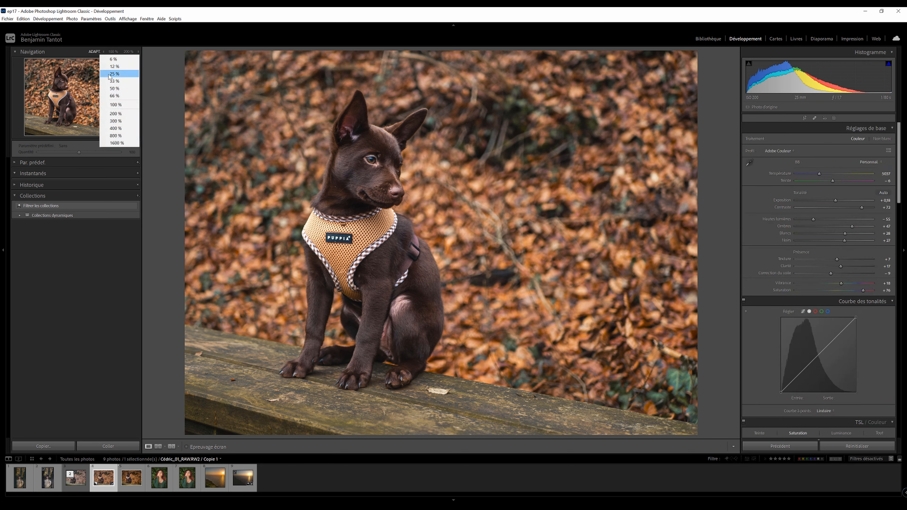
click(110, 81)
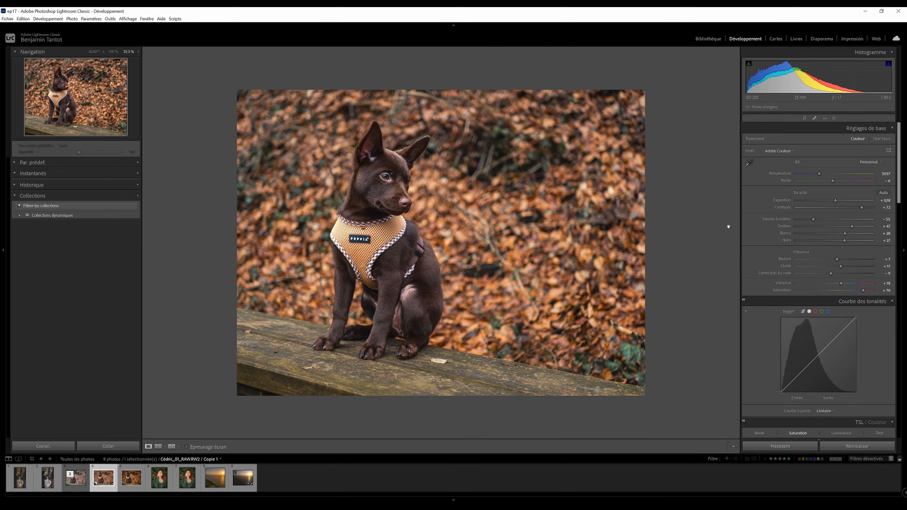
click(835, 118)
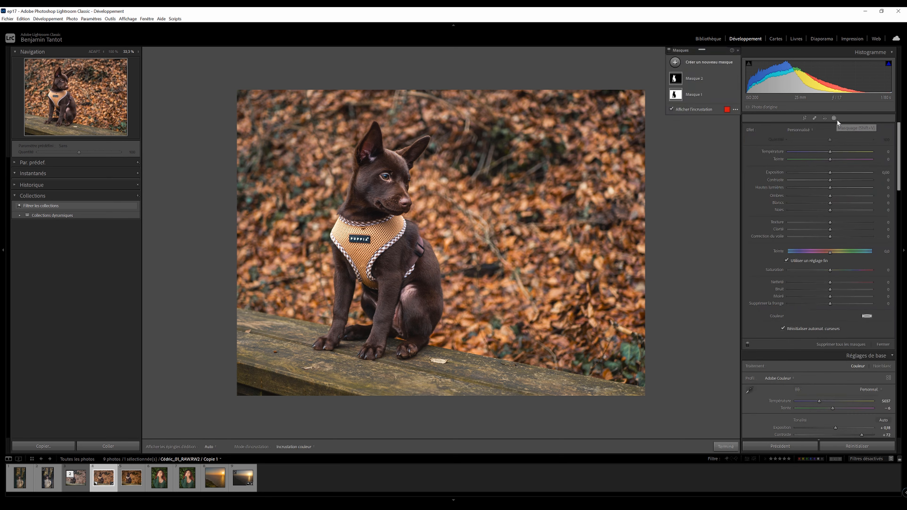
click(675, 63)
click(742, 121)
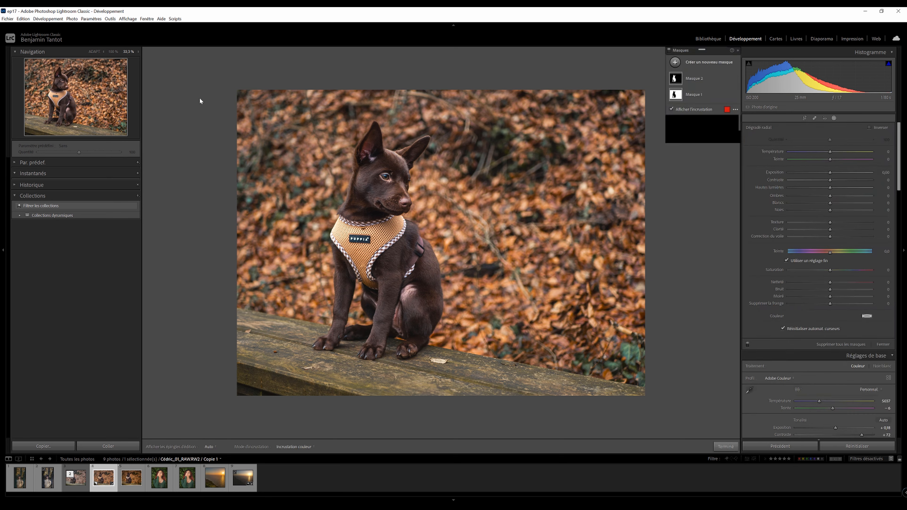
drag(193, 101, 203, 252)
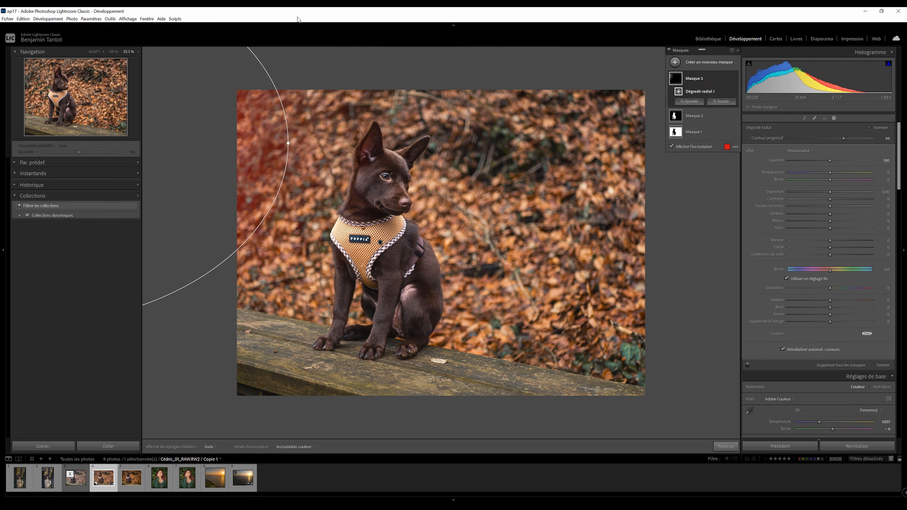
drag(235, 185, 333, 146)
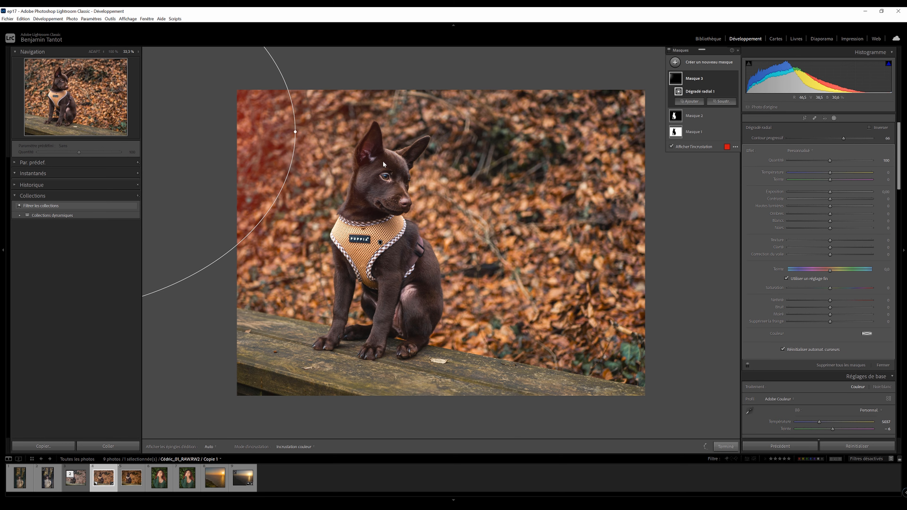
drag(230, 151, 324, 69)
mouse_move(257, 191)
mouse_down()
mouse_move(397, 185)
mouse_move(249, 183)
mouse_up()
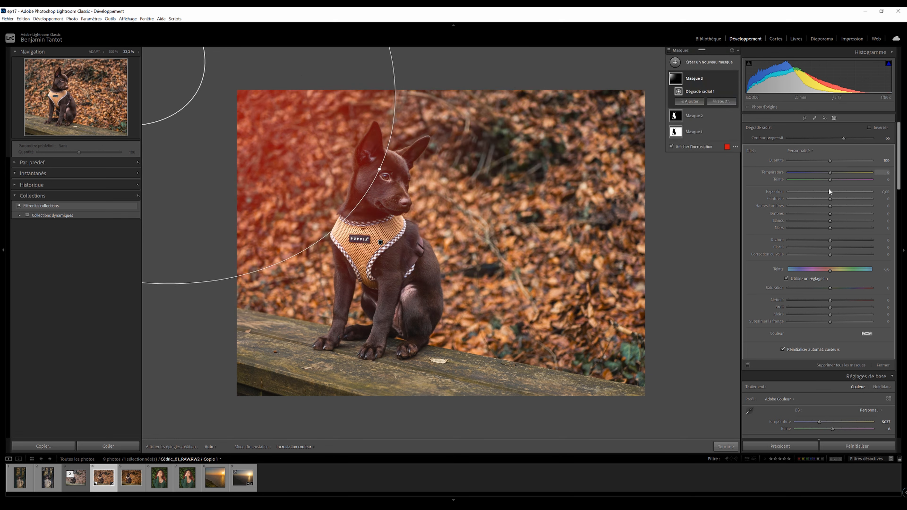
Create a soft light haze with the upper-left radial gradient by raising its Exposure and setting Dehaze to −51
drag(829, 188, 833, 191)
drag(831, 255, 741, 249)
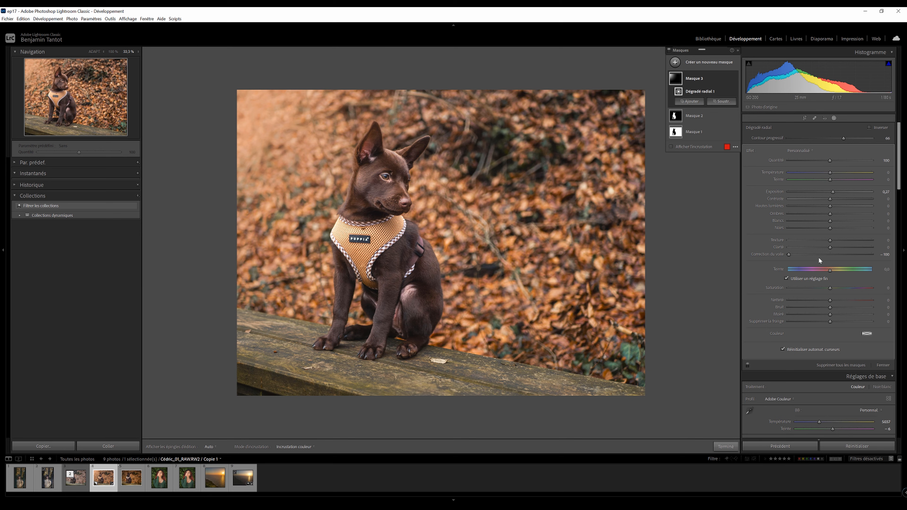
click(809, 255)
click(836, 192)
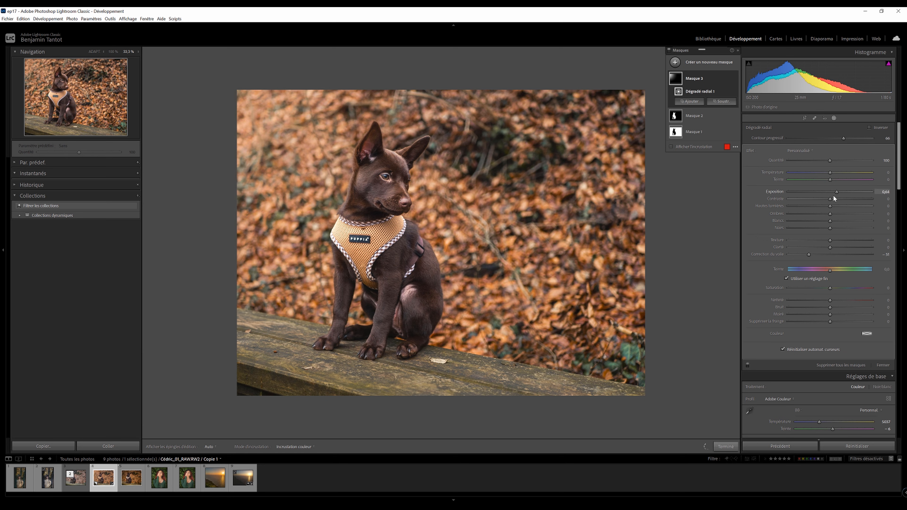
click(836, 192)
drag(380, 169, 393, 167)
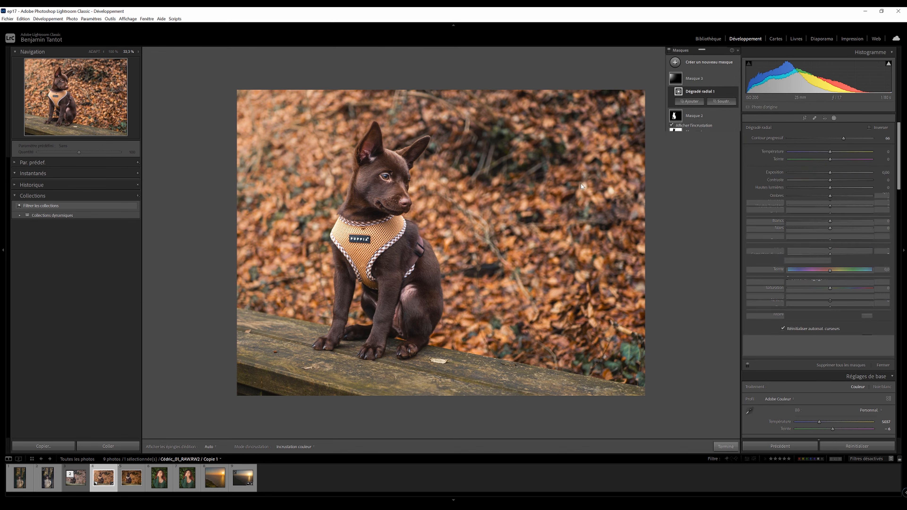
Add a large radial gradient mask from the lower-right corner and darken it with Highlights −26, Shadows −7, Whites −18 and Clarity −7
key(shift+m)
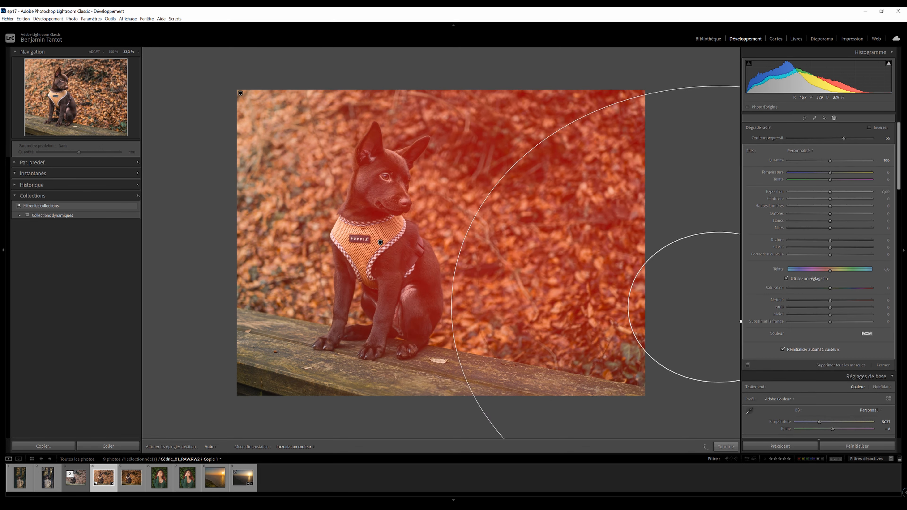
drag(683, 349, 773, 424)
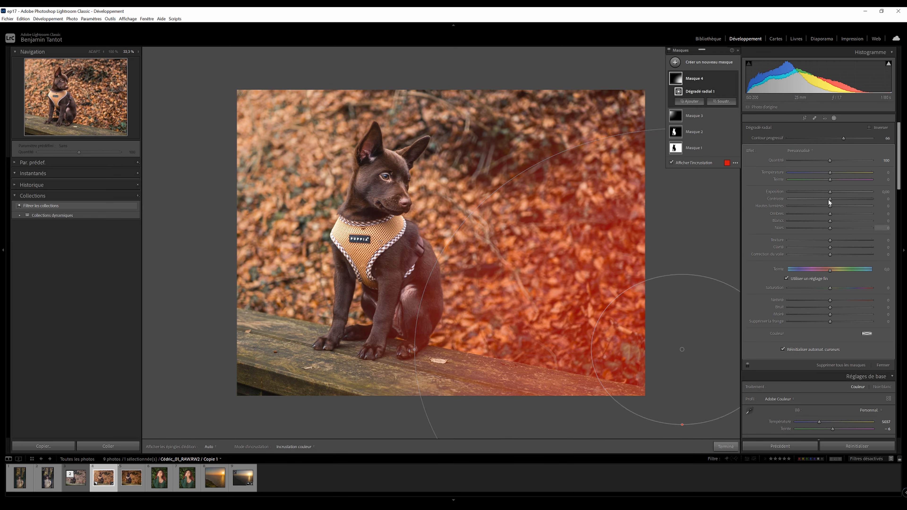
mouse_move(830, 206)
mouse_down()
mouse_move(822, 207)
mouse_move(827, 222)
mouse_up()
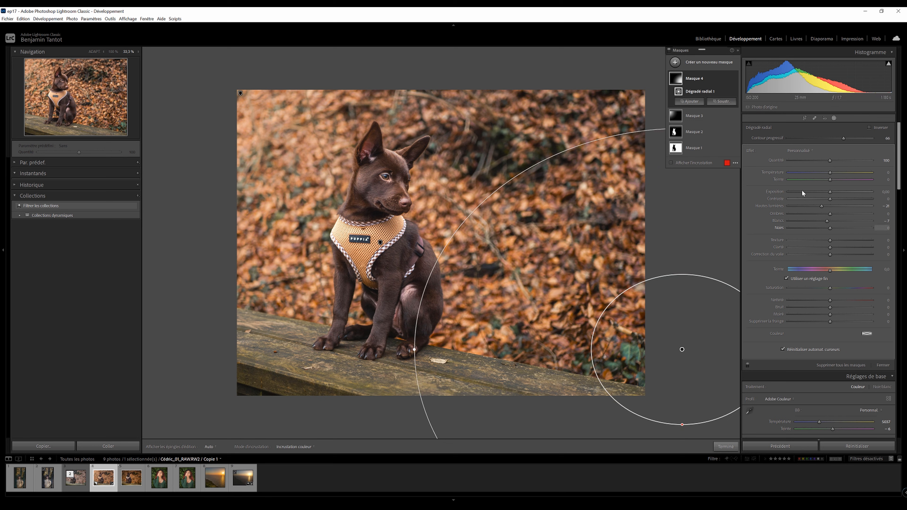
mouse_move(830, 214)
mouse_down()
mouse_move(823, 220)
mouse_move(820, 206)
mouse_up()
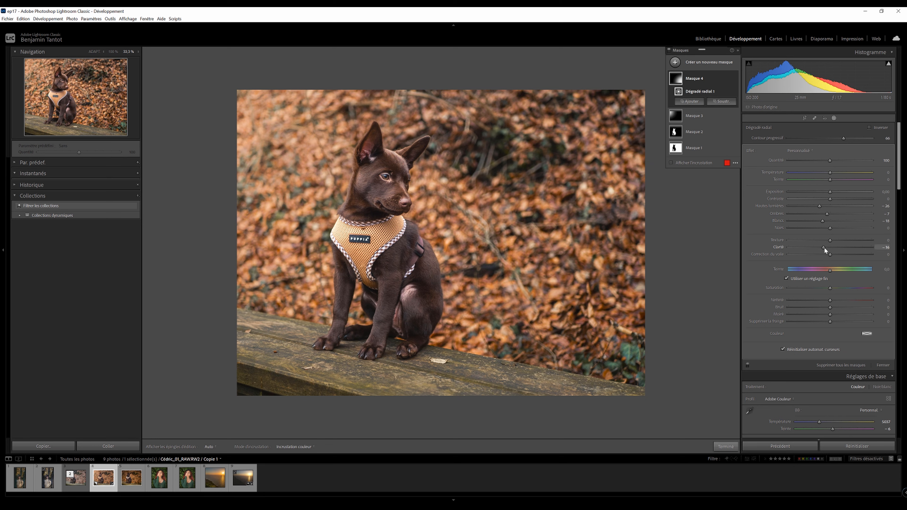
drag(828, 247, 829, 247)
Duplicate the lower-right radial gradient mask and place the copy beneath the photo's lower-right corner, adjusting its ellipse
right_click(680, 79)
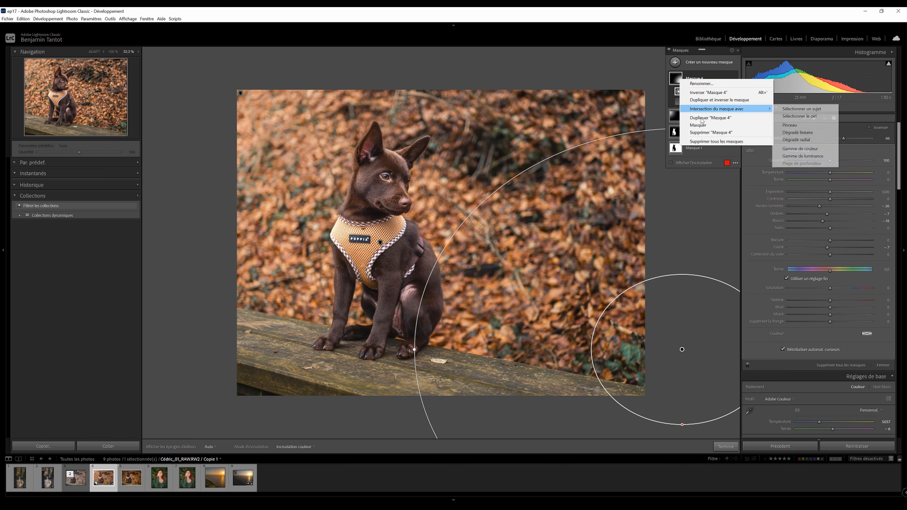
click(711, 118)
drag(682, 349, 696, 476)
mouse_move(669, 260)
mouse_down()
mouse_move(695, 253)
mouse_move(669, 345)
mouse_move(609, 301)
mouse_move(656, 247)
mouse_up()
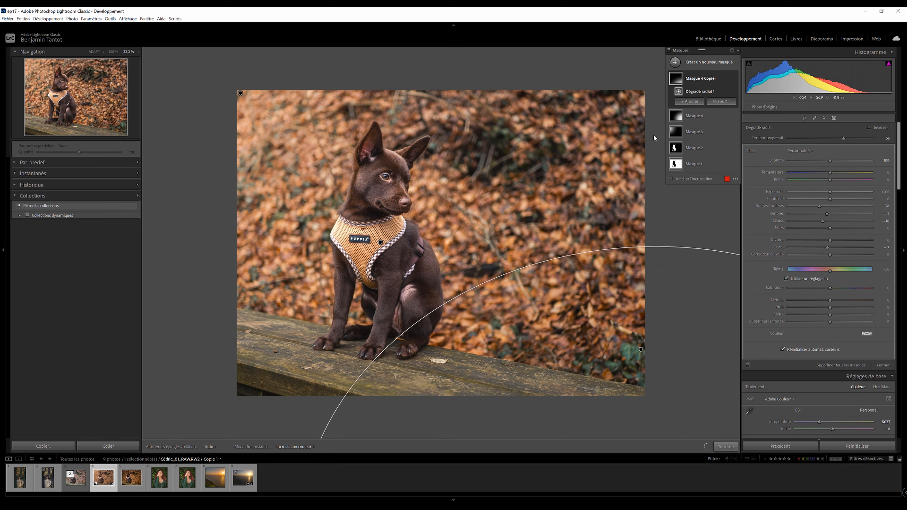
Duplicate the copied radial mask, reposition and widen it around the lower-right corner, and set its Exposure to −0.21
right_click(703, 79)
click(733, 121)
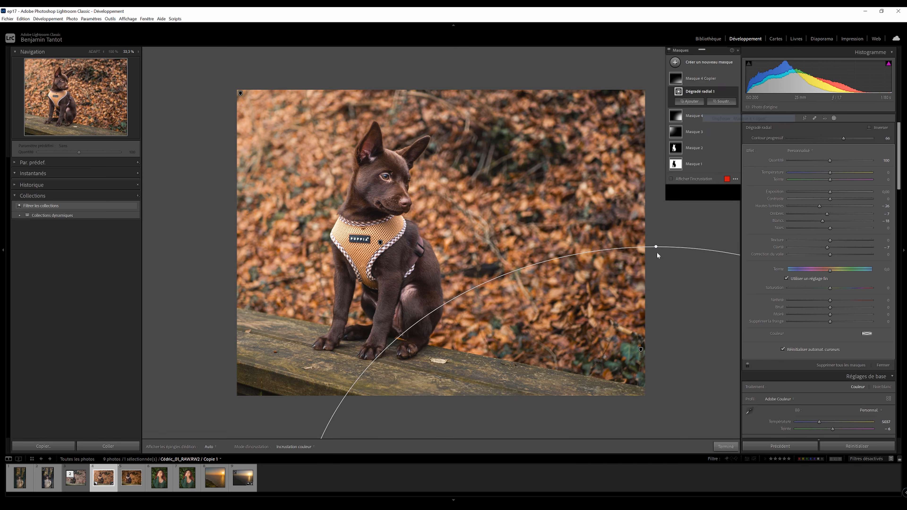
drag(612, 170, 611, 178)
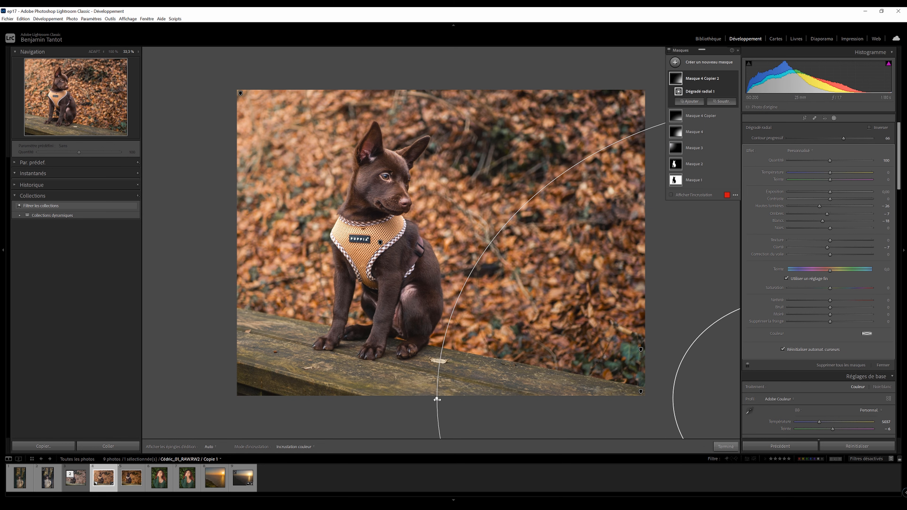
drag(437, 400, 377, 400)
drag(654, 318, 593, 254)
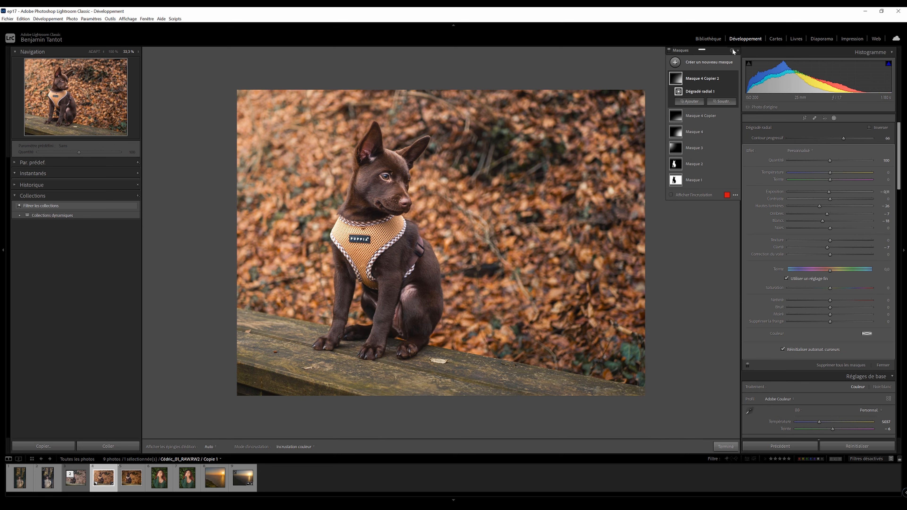
Compare the photo with all masks switched off and on
click(670, 51)
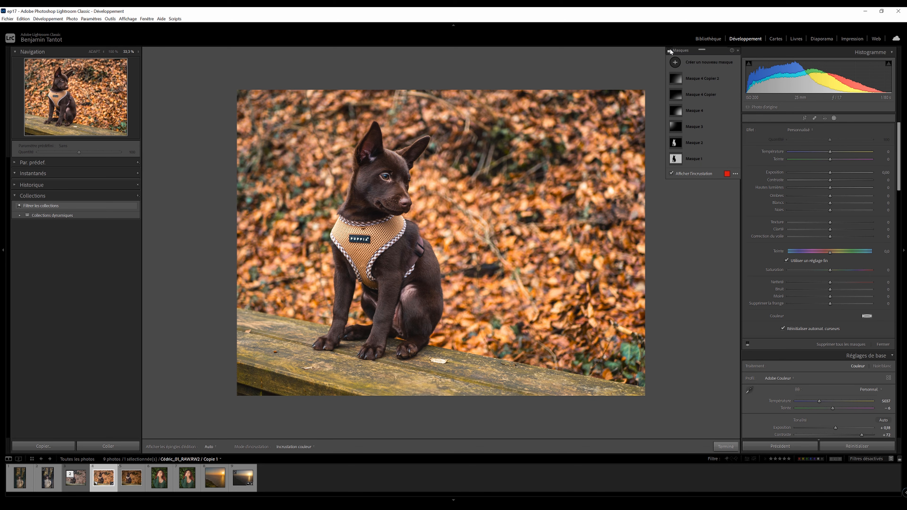
click(671, 51)
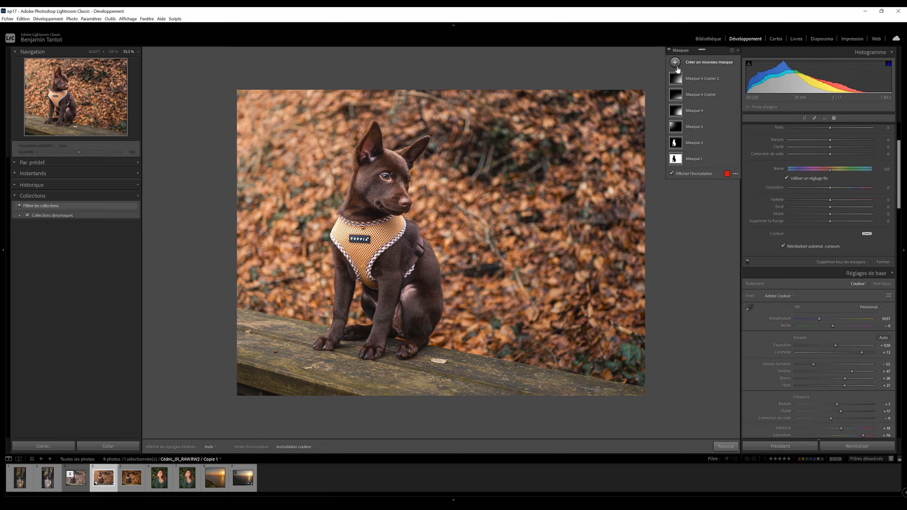
Close masking and set the basic adjustments to Contrast +93 and Whites +37
click(835, 118)
scroll(859, 195, up, 2)
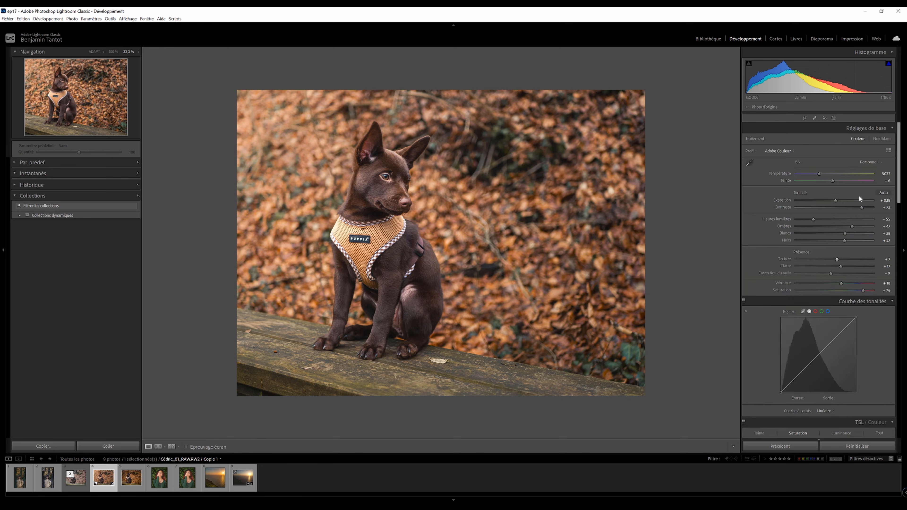
drag(863, 207, 848, 234)
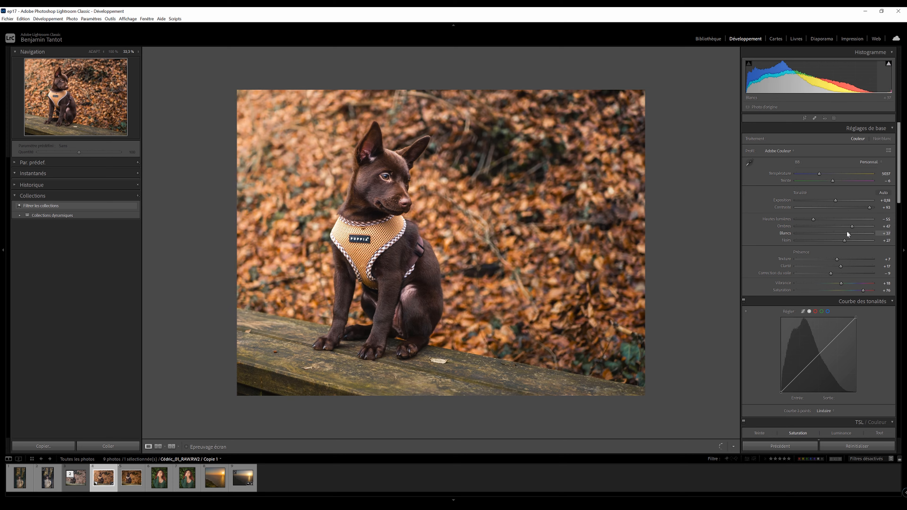
View the dog's harness at 100% and create a new brush mask
click(98, 51)
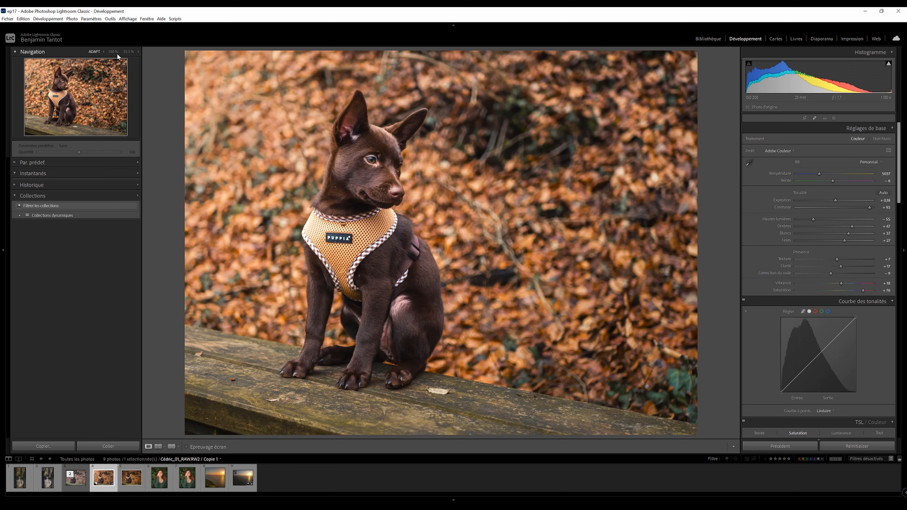
click(113, 51)
click(50, 96)
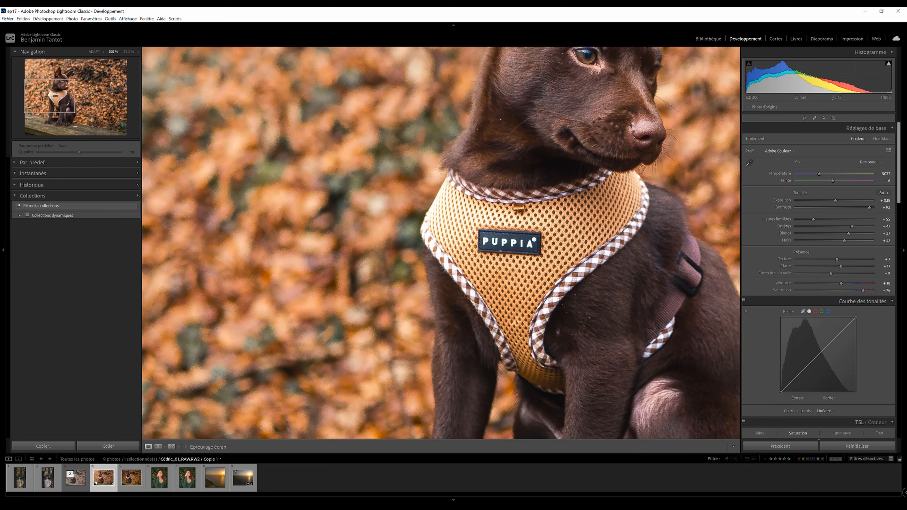
click(835, 118)
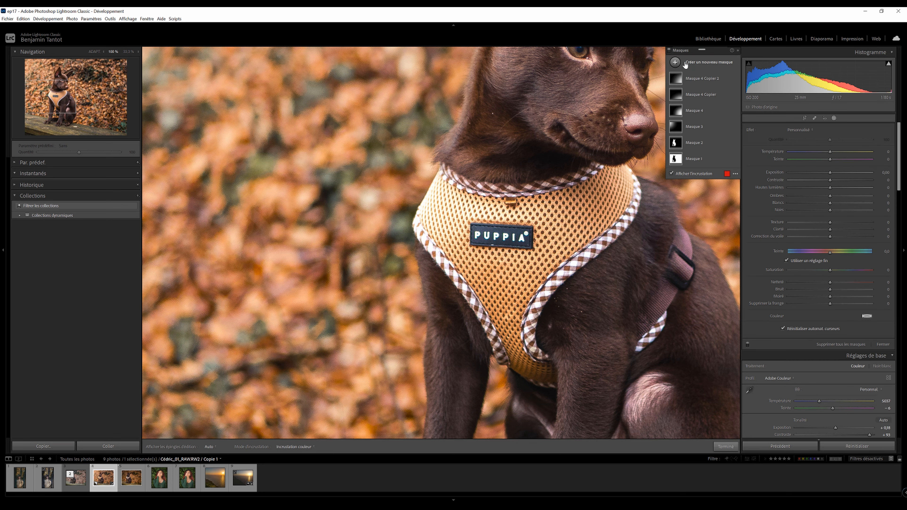
click(710, 63)
click(701, 102)
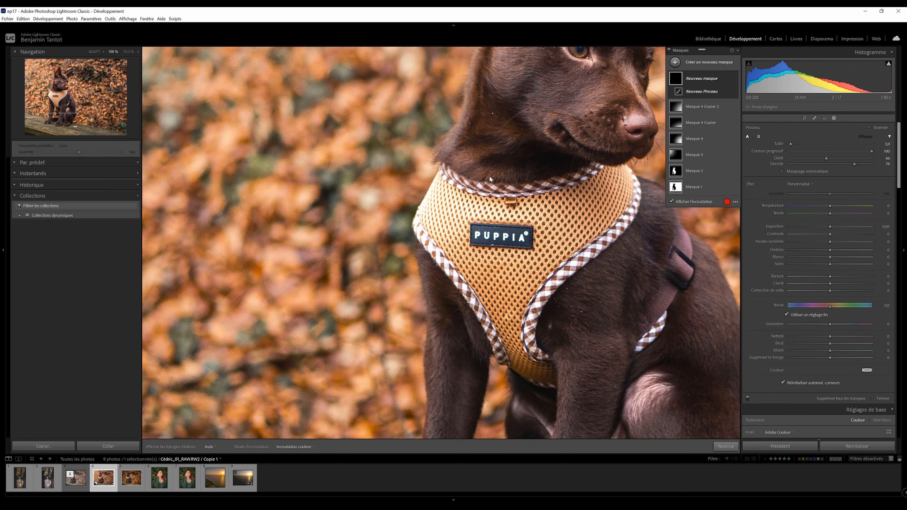
Turn on automatic masking, set the brush Flow to 70, and paint over the bright chest area of the orange harness
click(801, 172)
key(h)
scroll(439, 211, down, 1)
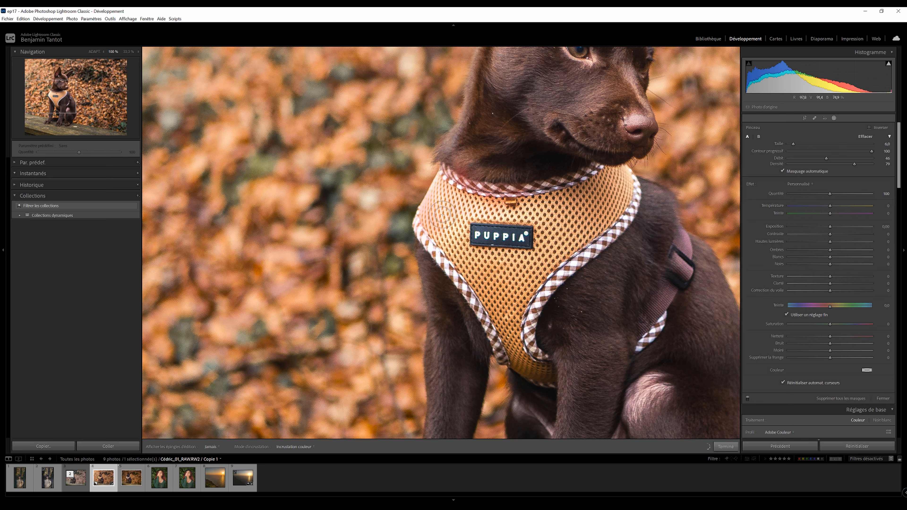
drag(827, 158, 847, 159)
scroll(449, 216, up, 4)
key(h)
scroll(448, 257, down, 4)
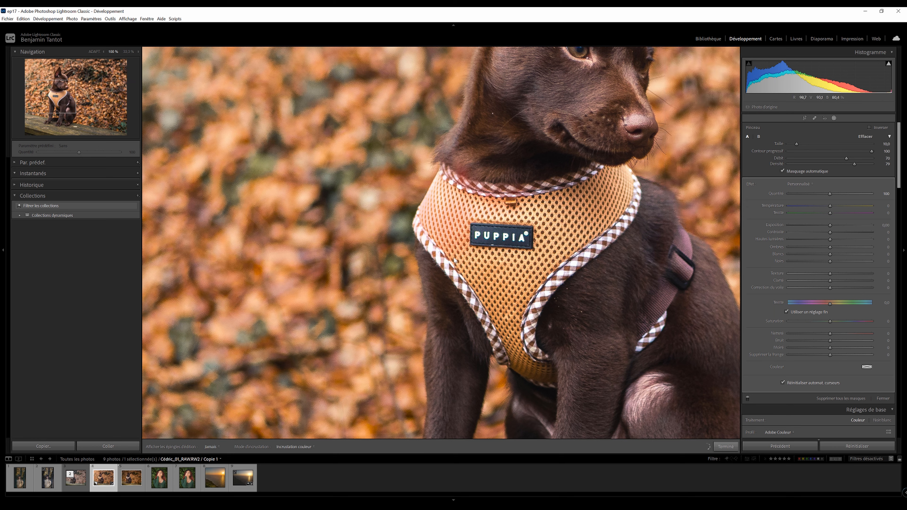
Tone down the harness brush mask with Exposure −0.14, Highlights −22, Whites −26 and Clarity −16, comparing it off and on
key(h)
drag(830, 254, 823, 281)
mouse_move(830, 240)
mouse_down()
mouse_move(819, 239)
mouse_move(830, 225)
mouse_up()
scroll(448, 216, up, 7)
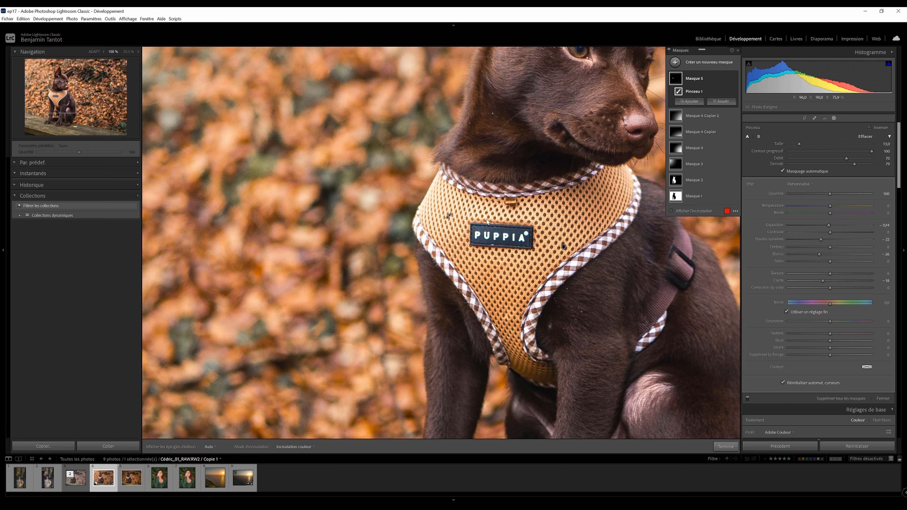
click(735, 79)
click(735, 80)
Fit the photo to the window, close masking, undo the last Highlights change and set the basic Whites to +41
click(94, 52)
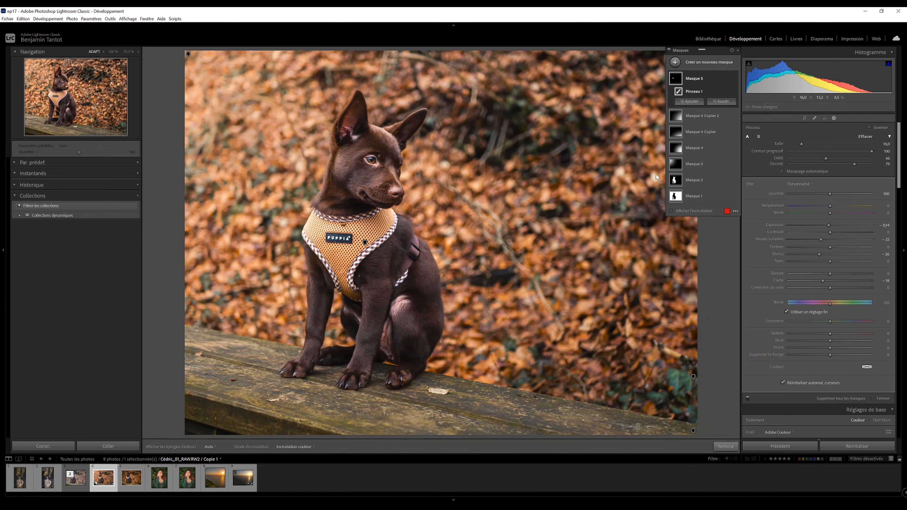
click(834, 118)
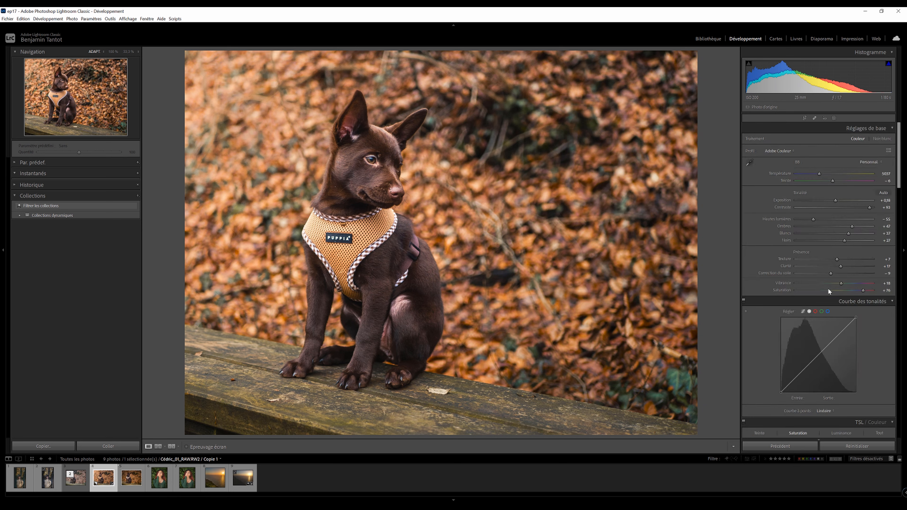
key(ctrl+z)
key(ctrl+z)
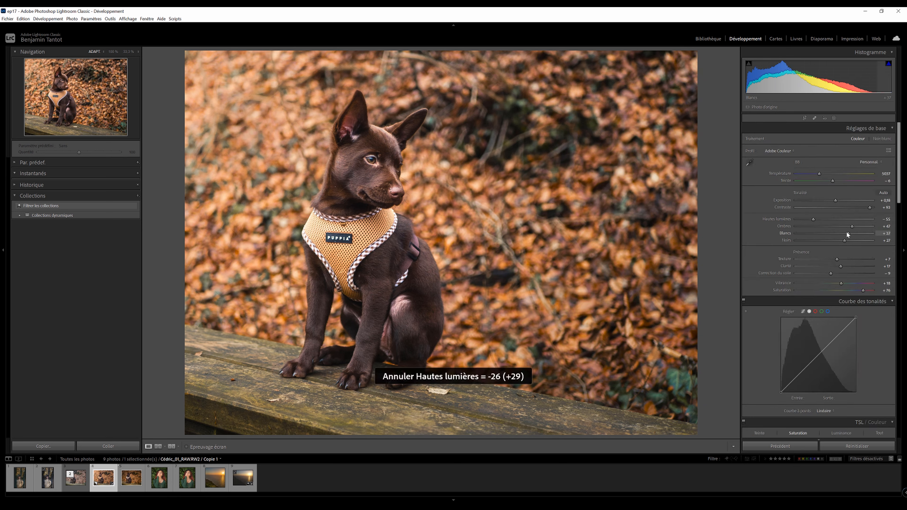
drag(849, 236, 851, 237)
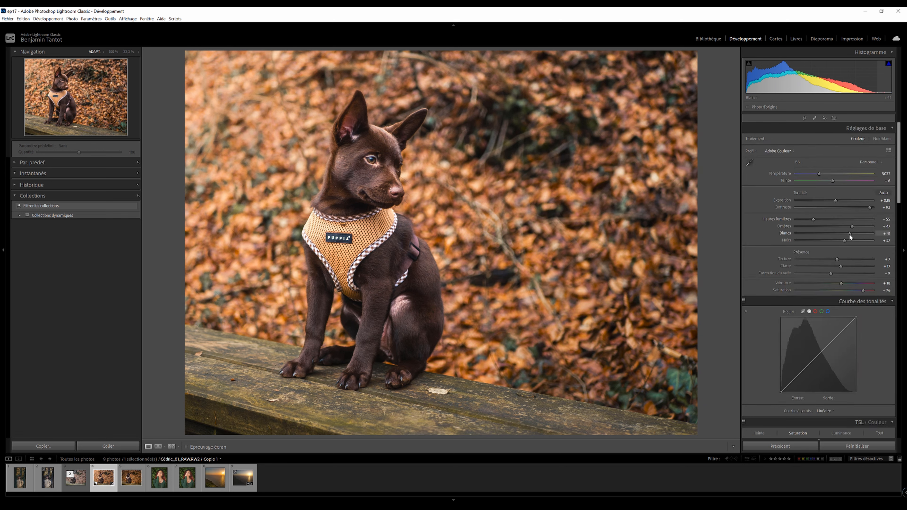
Compare the finished edit with the original by resetting all develop settings and restoring them
key(z)
key(z)
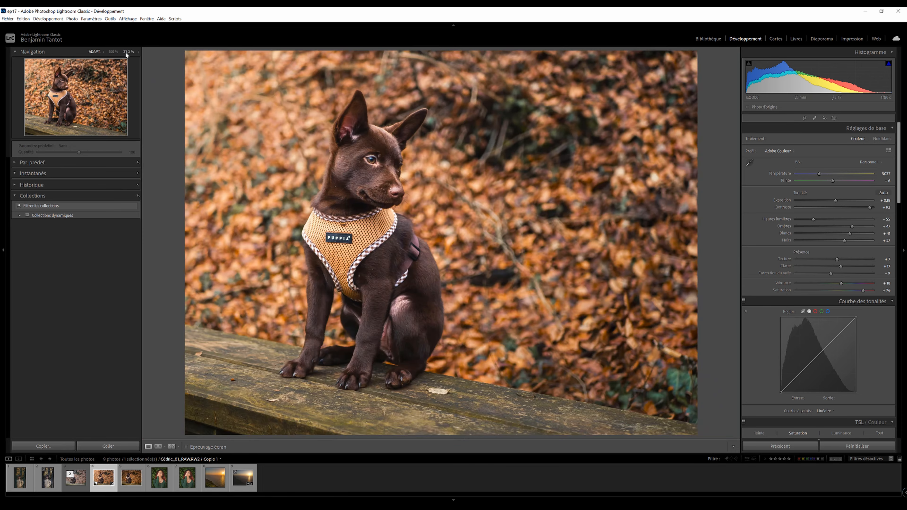
key(ctrl+shift+r)
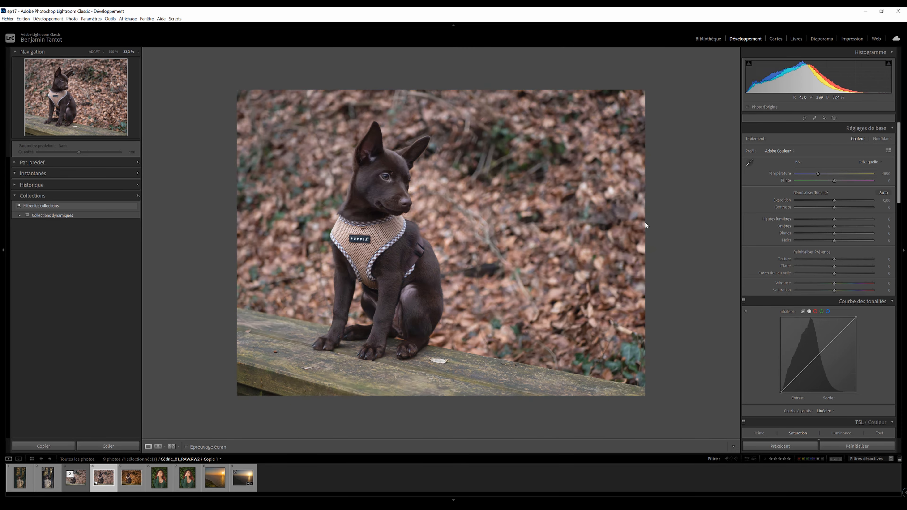
key(ctrl+z)
key(ctrl+y)
key(ctrl+z)
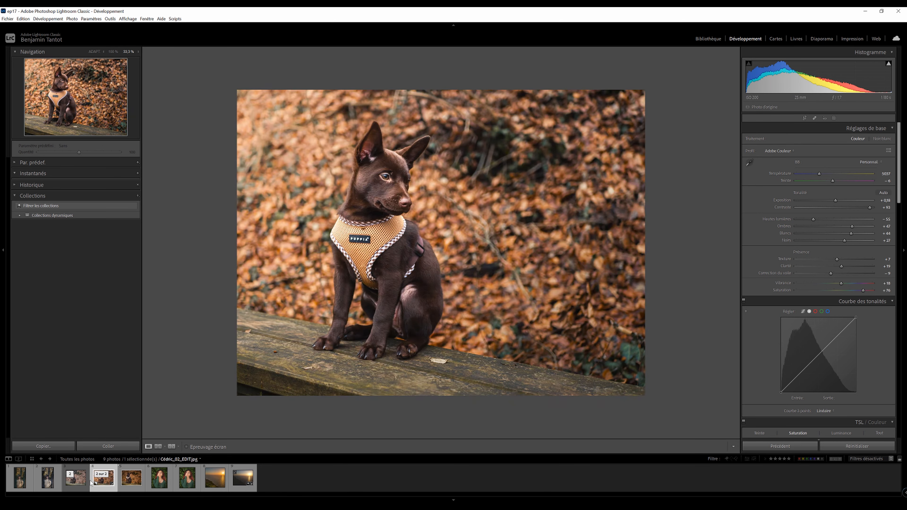
Select the three versions of the dog photo in the filmstrip and show them in the Library
shift+click(129, 481)
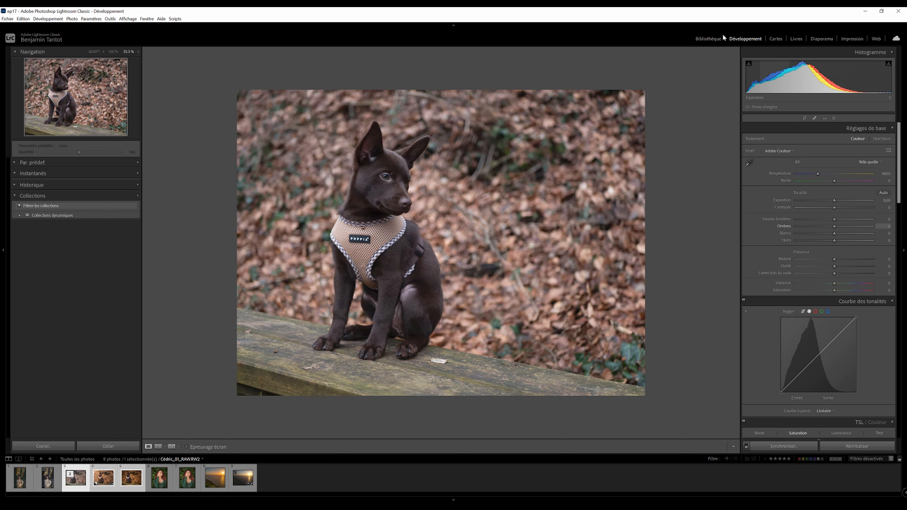
click(712, 37)
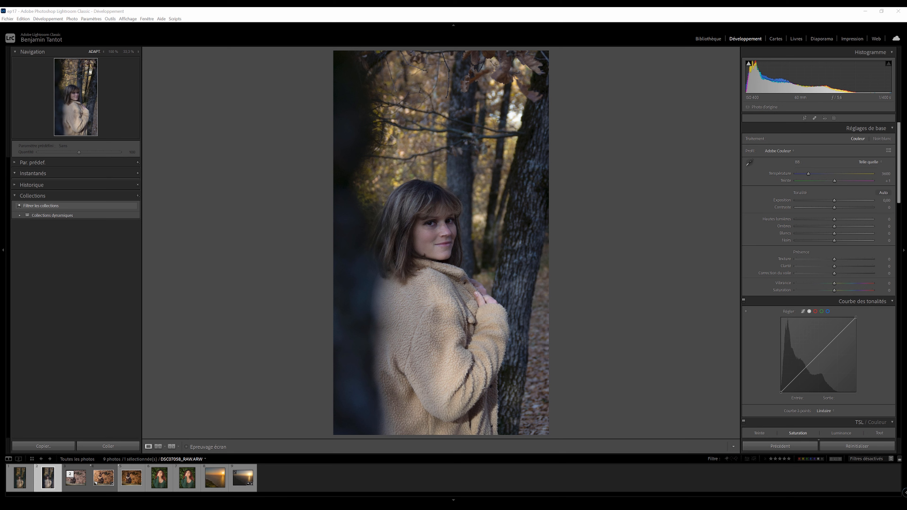
Show the shooting information for DSC07058_RAW.ARW, check the shadow clipping, and inspect the woman's face at 100%
key(i)
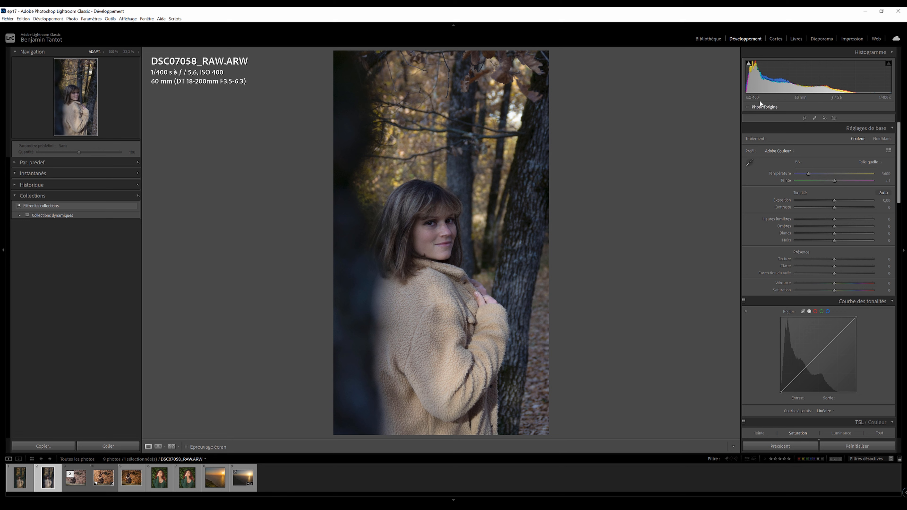
click(749, 63)
click(493, 261)
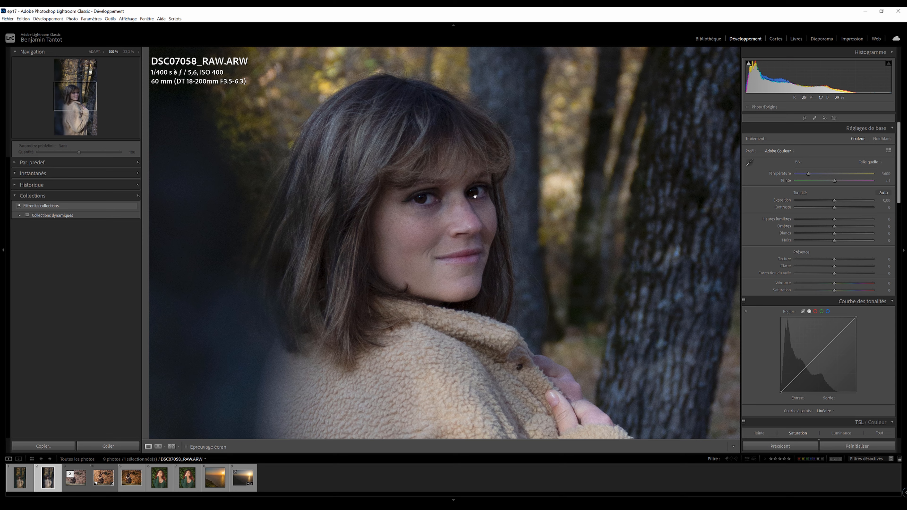
click(476, 196)
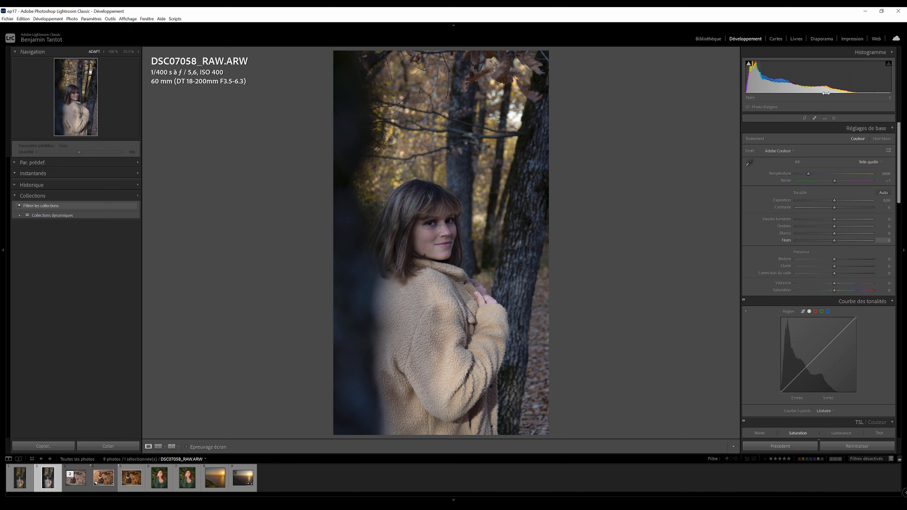
Try a tighter crop around the woman in the original aspect ratio, and reset the crop to the full frame
click(804, 118)
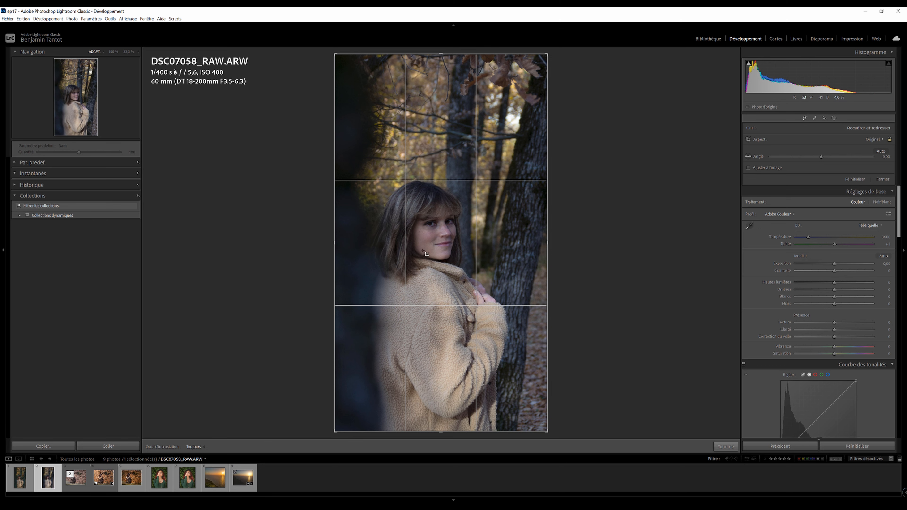
click(805, 118)
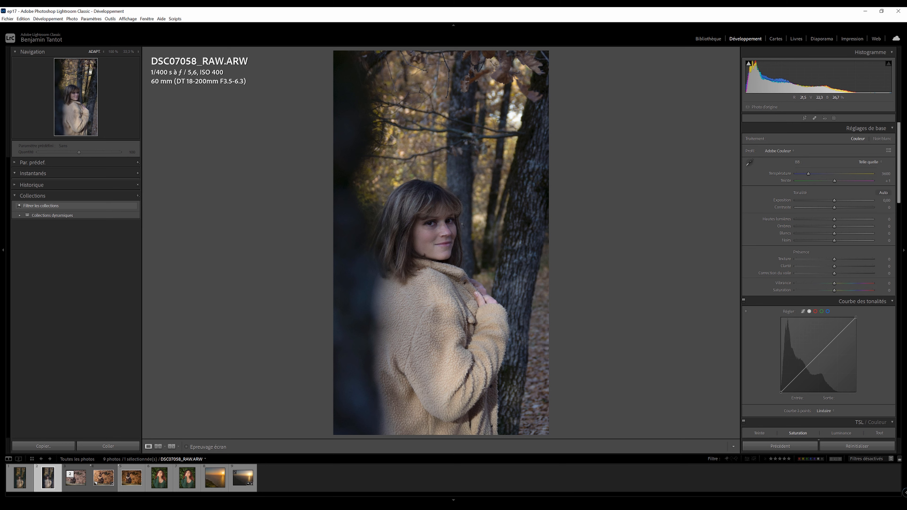
click(805, 118)
drag(544, 65, 527, 91)
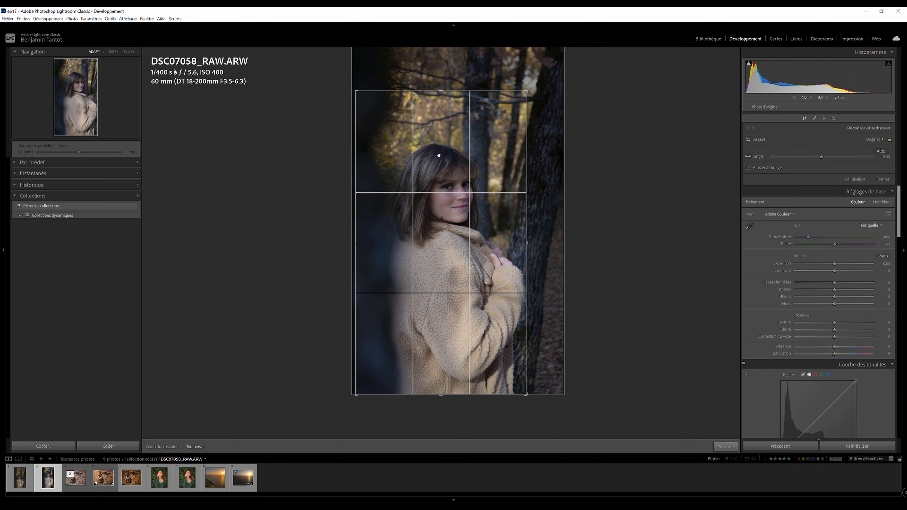
drag(480, 164, 467, 198)
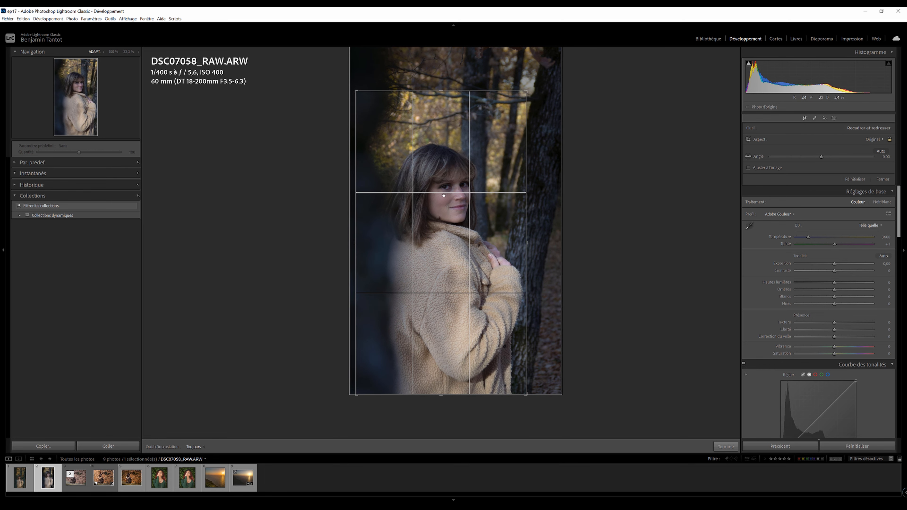
click(799, 116)
click(801, 116)
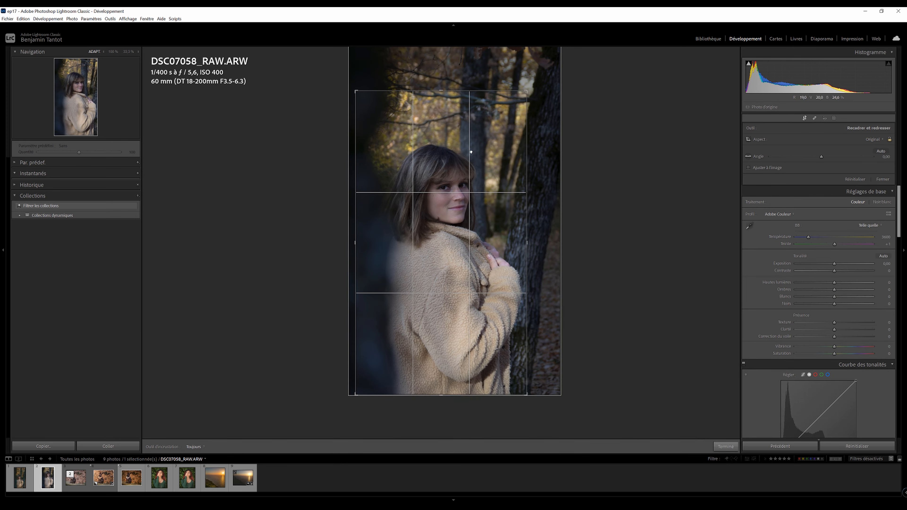
click(806, 116)
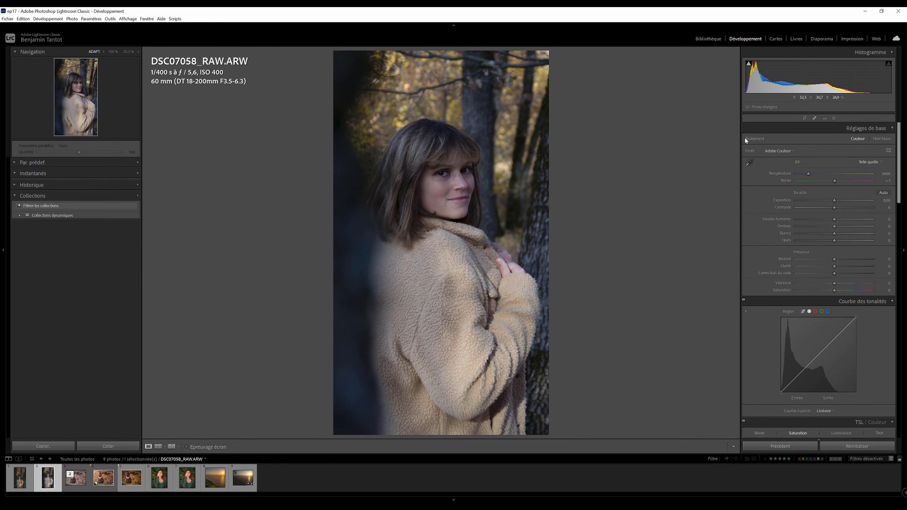
click(806, 116)
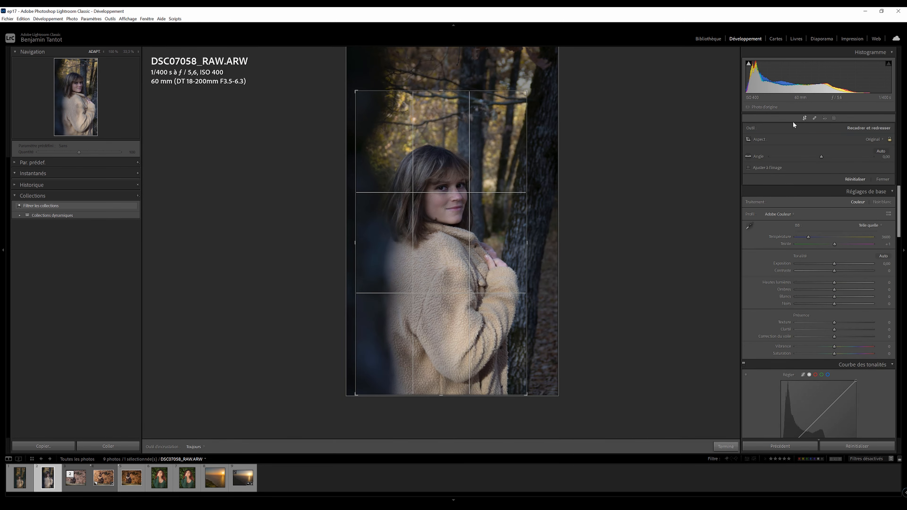
click(804, 118)
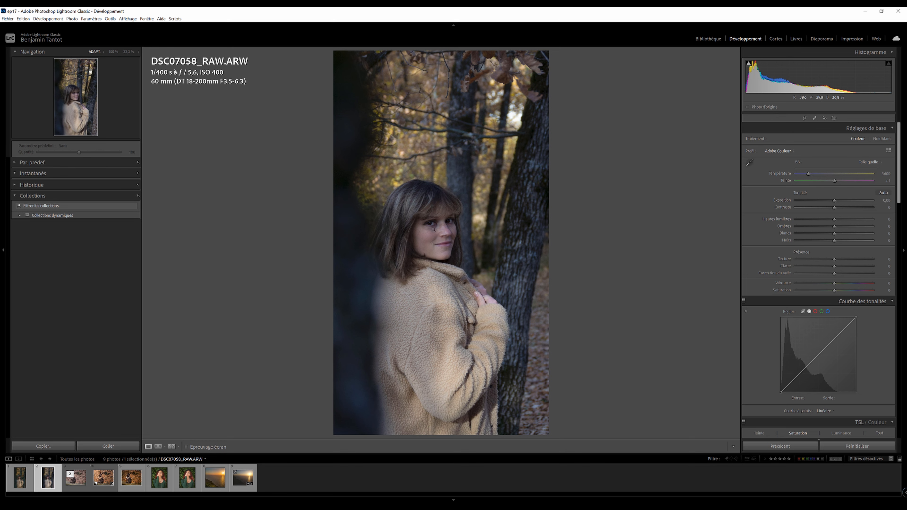
Inspect the woman's face in the raw portrait at 100% and return to the fitted view
click(435, 220)
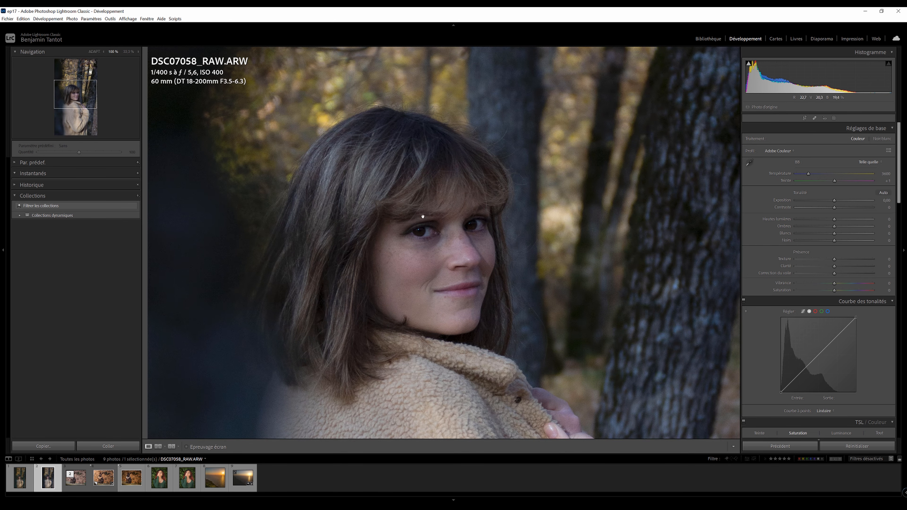
click(424, 265)
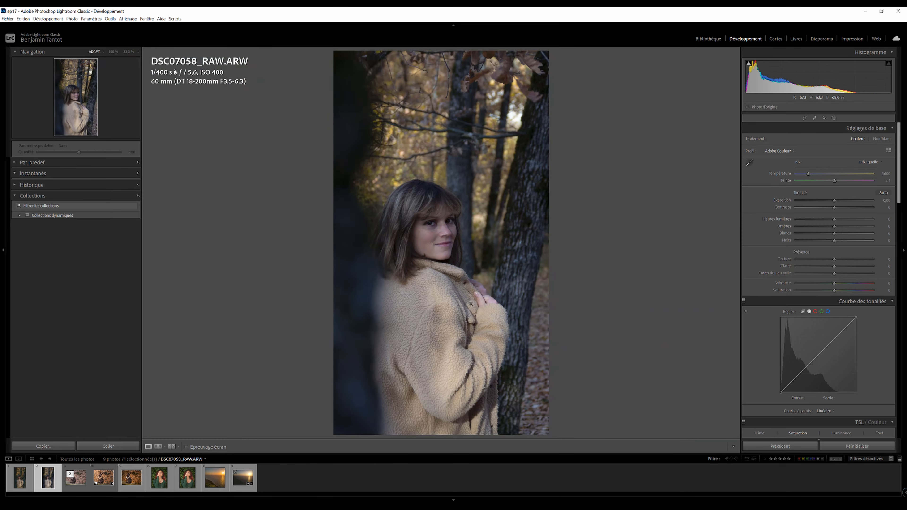
click(431, 230)
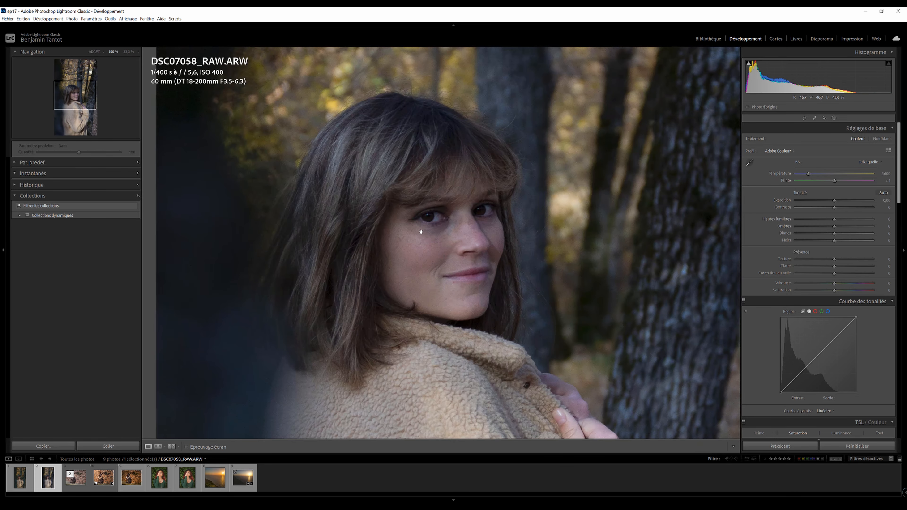
click(451, 242)
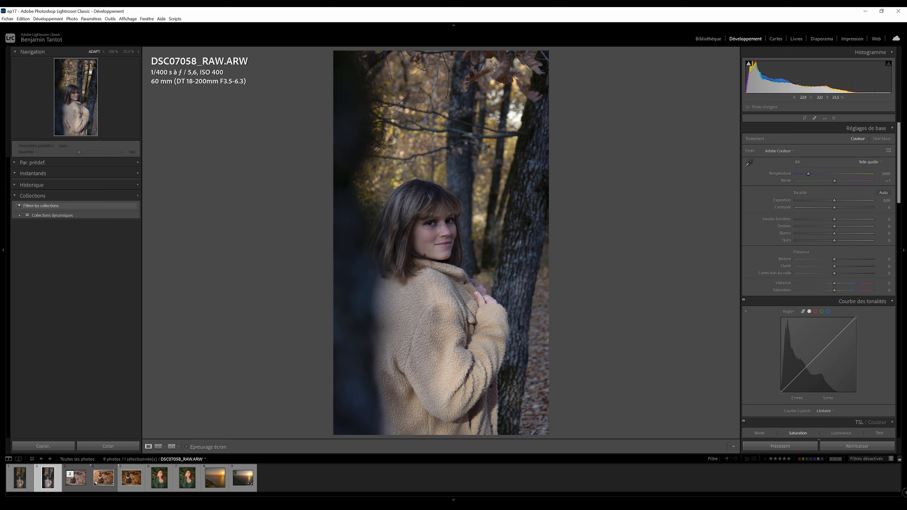
click(449, 226)
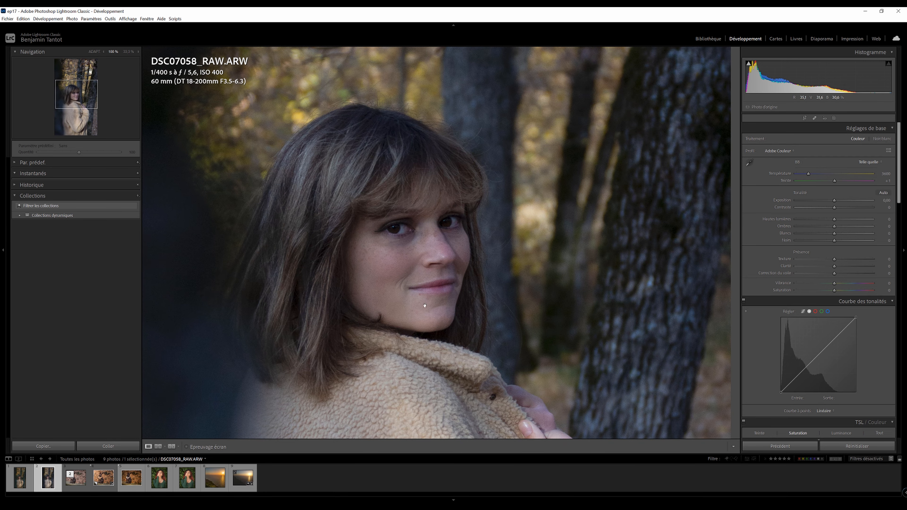
click(447, 264)
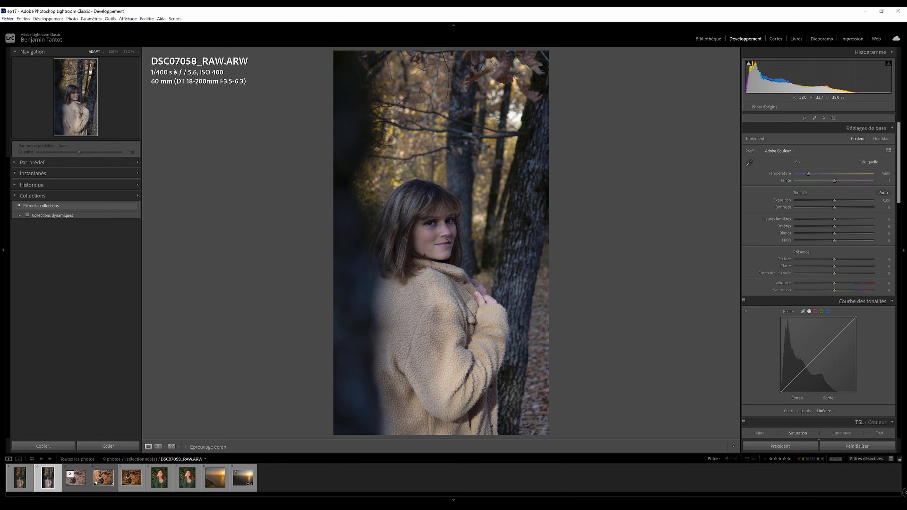
Compare DSC07058_EDIT.jpg with the raw portrait in Reference view, inspecting the edited face at 100%
key(Left)
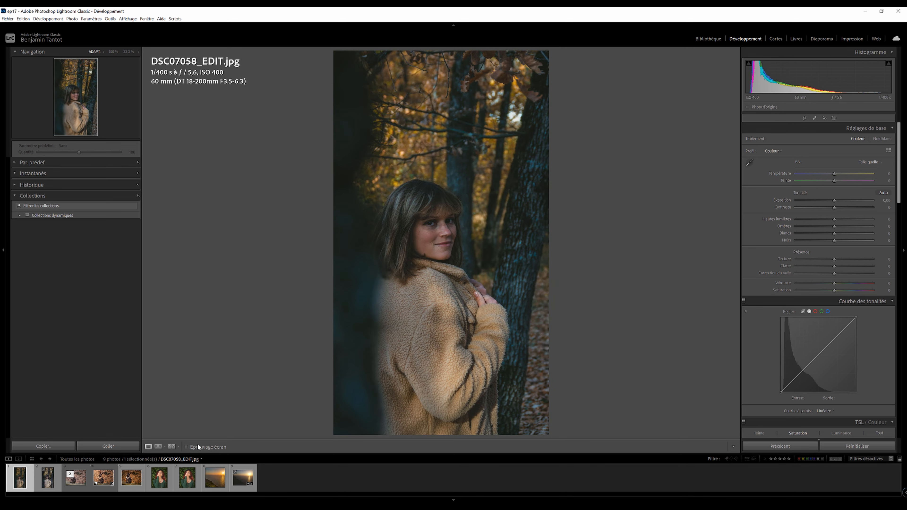
key(shift+r)
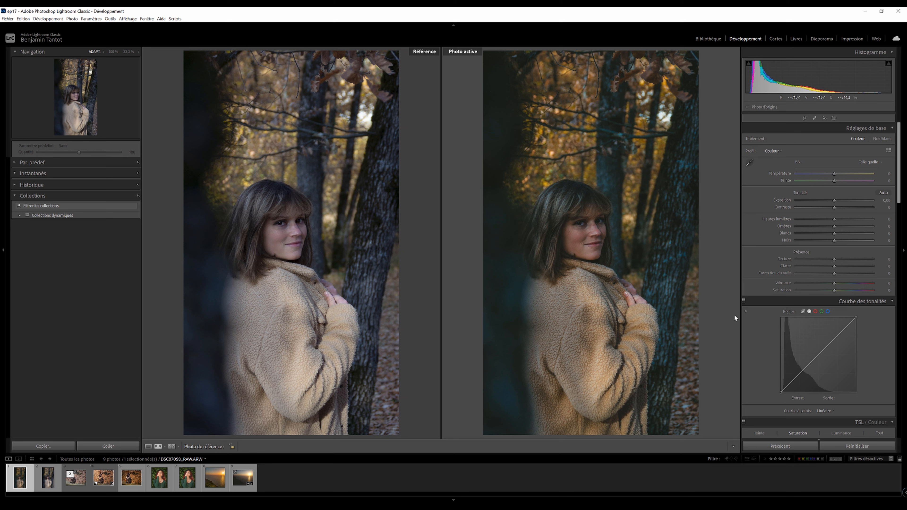
scroll(840, 355, down, 20)
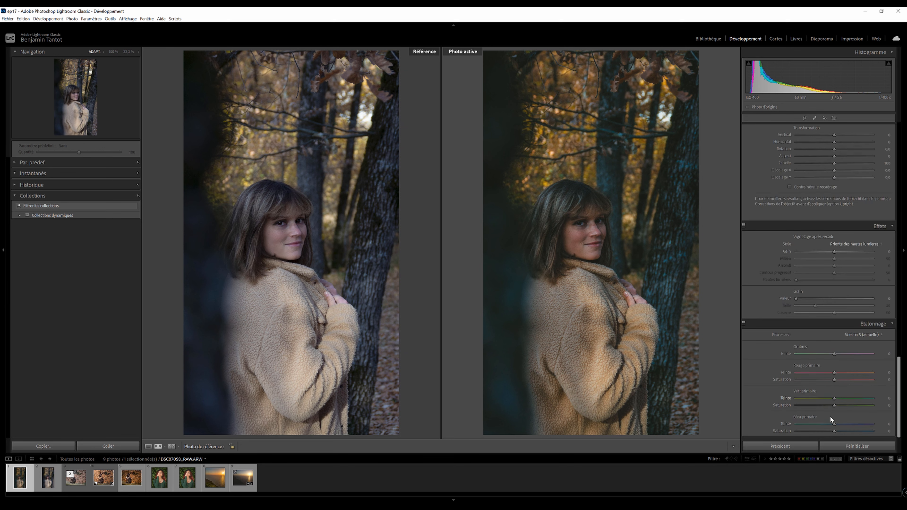
scroll(806, 345, up, 20)
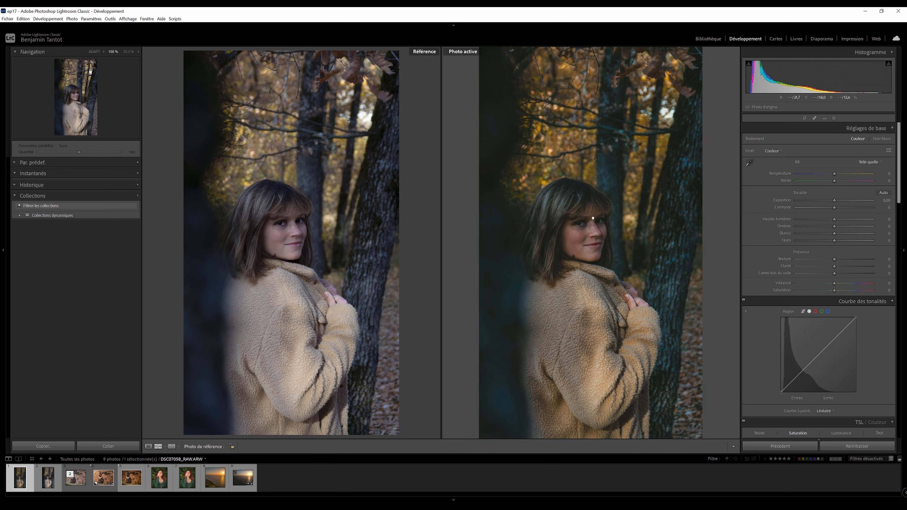
click(614, 217)
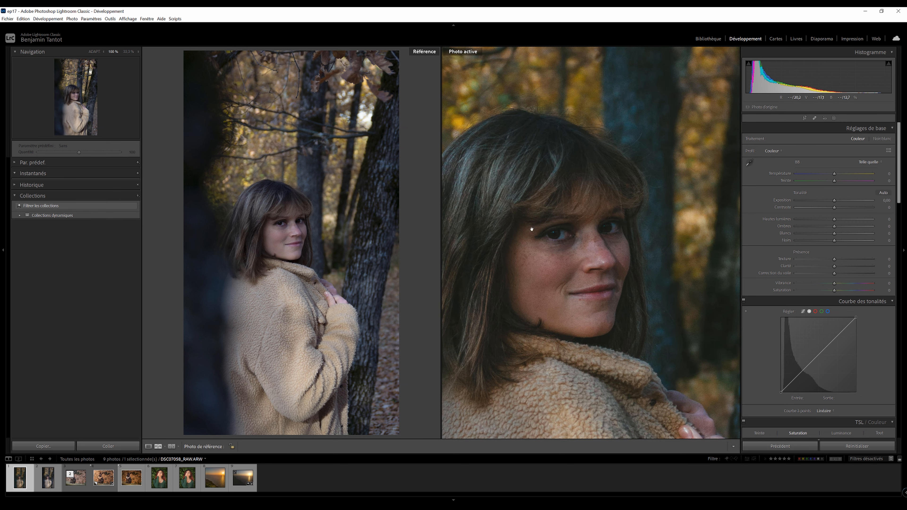
drag(523, 242, 545, 208)
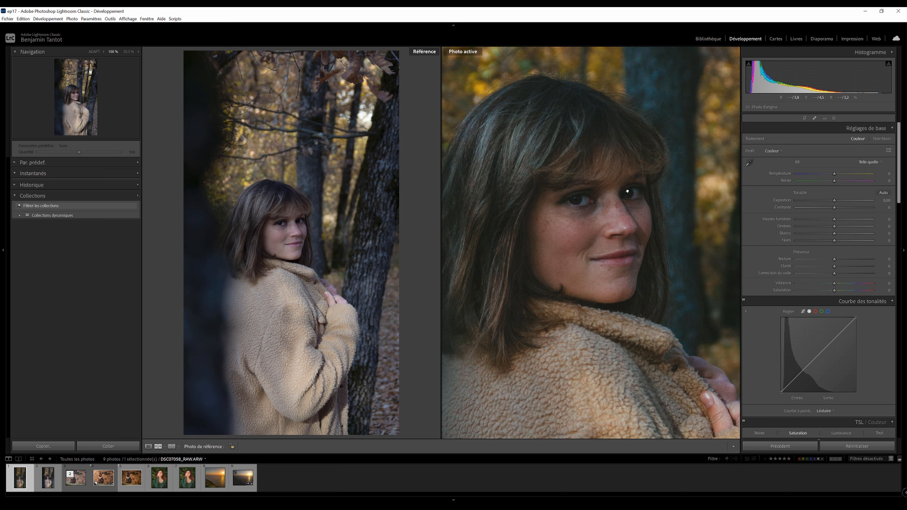
click(627, 192)
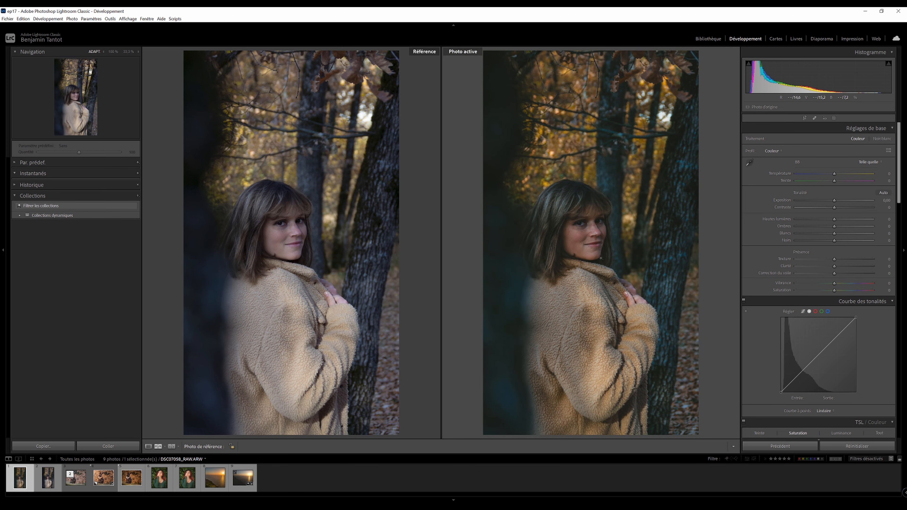
key(d)
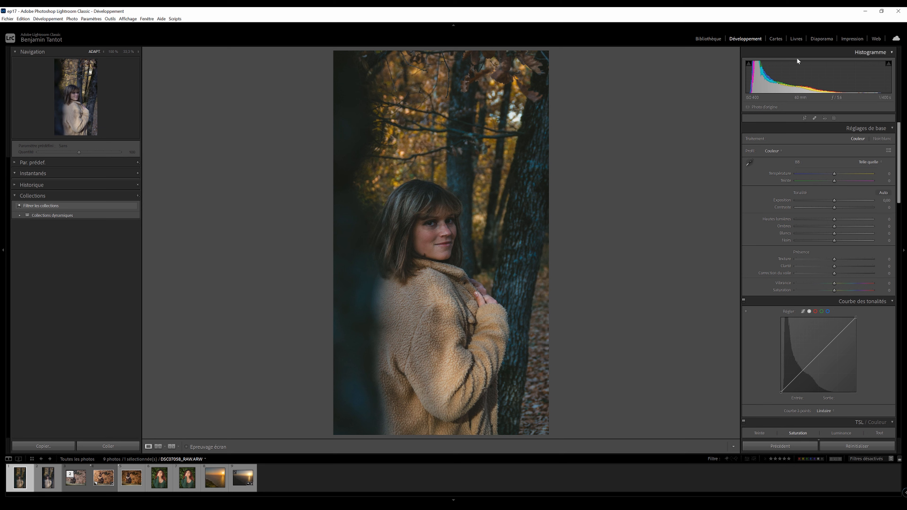
Try lifting the black point of the tone curve on DSC07058_EDIT.jpg, and undo the change
click(37, 481)
click(33, 480)
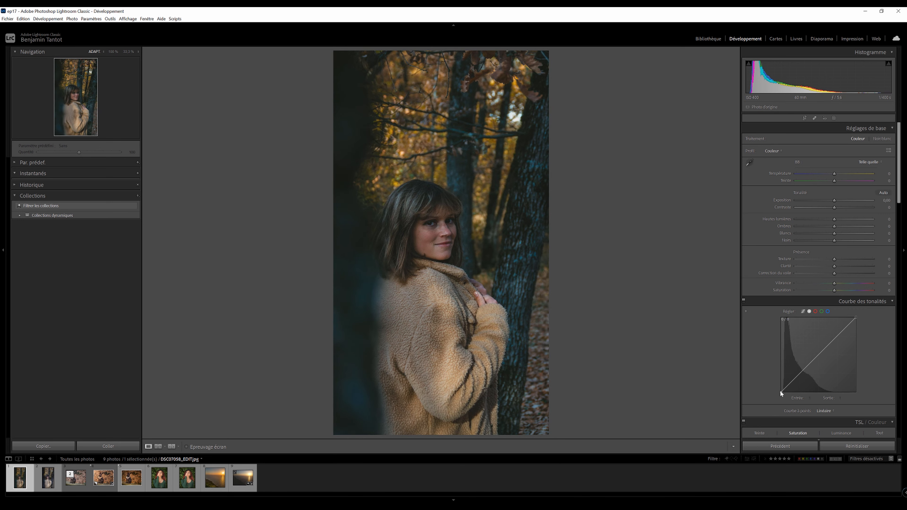
drag(781, 392, 781, 385)
key(ctrl+z)
Check the raw portrait against the edited JPEG and create a virtual copy of DSC07058_RAW.ARW
click(48, 479)
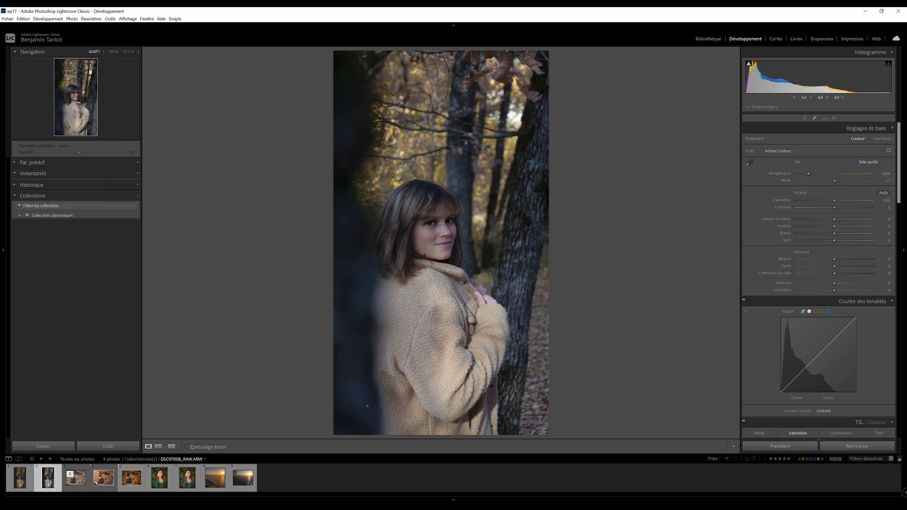
key(Left)
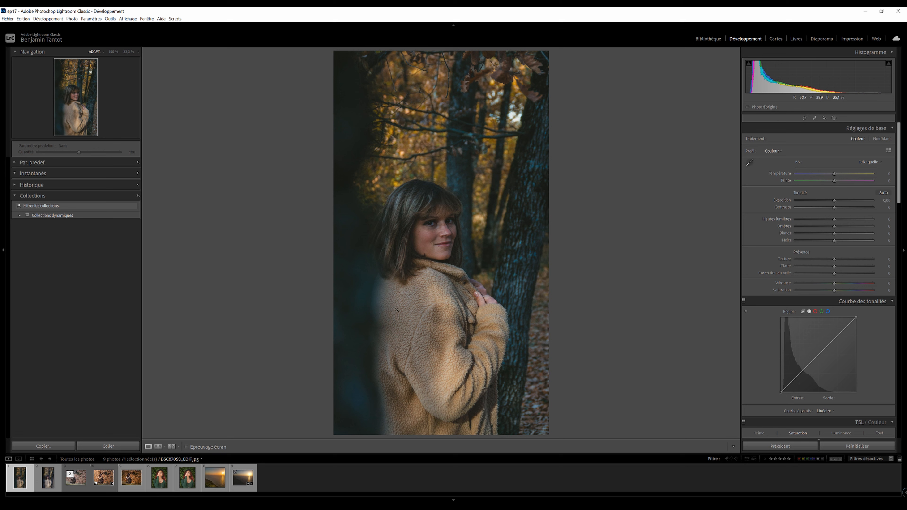
click(52, 482)
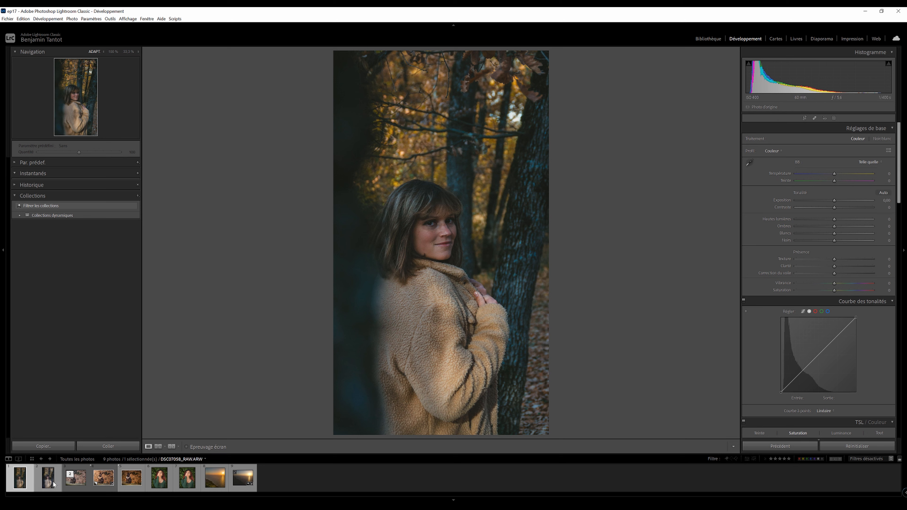
right_click(52, 485)
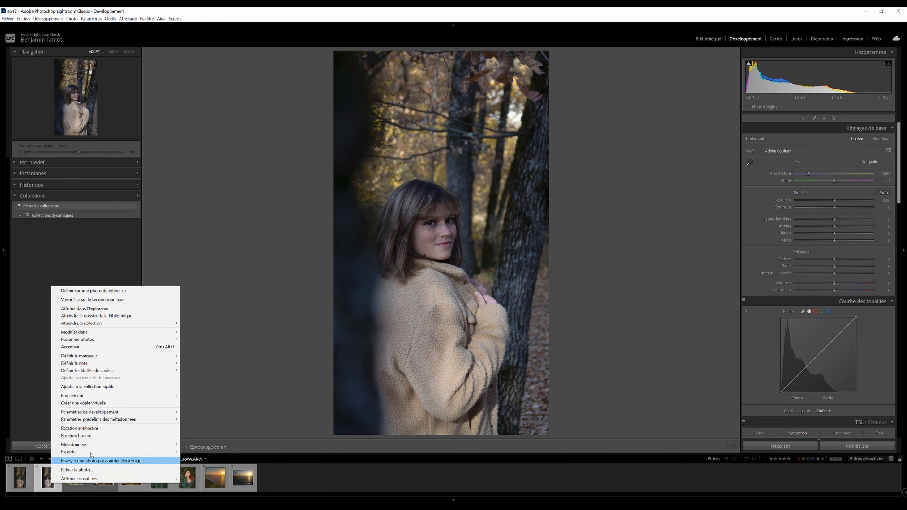
click(159, 404)
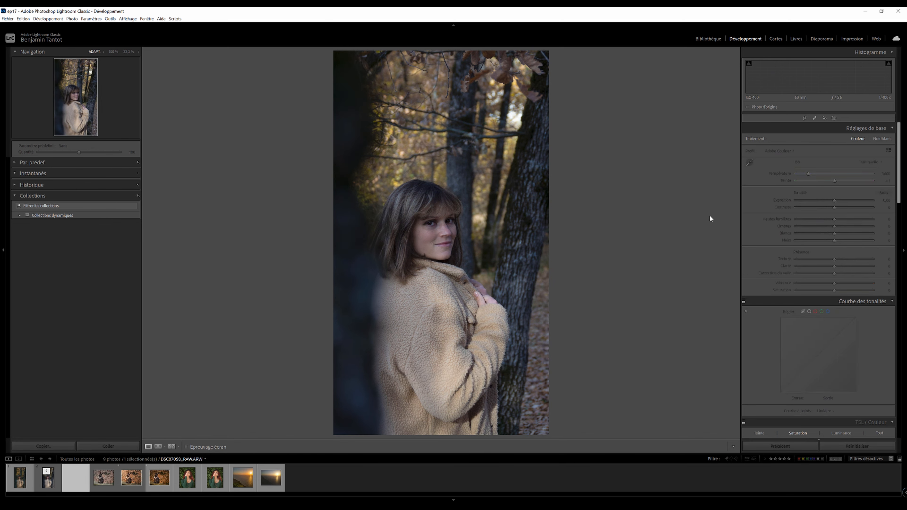
Crop the virtual copy to the 4 x 5 / 8 x 10 aspect ratio and reposition the frame around the woman's head and upper body
click(804, 117)
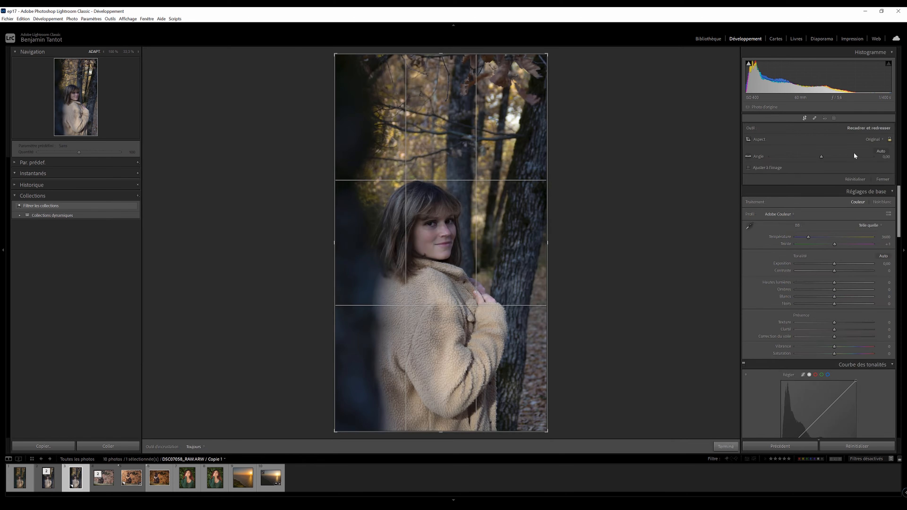
click(872, 139)
click(809, 178)
drag(448, 206, 448, 187)
click(803, 117)
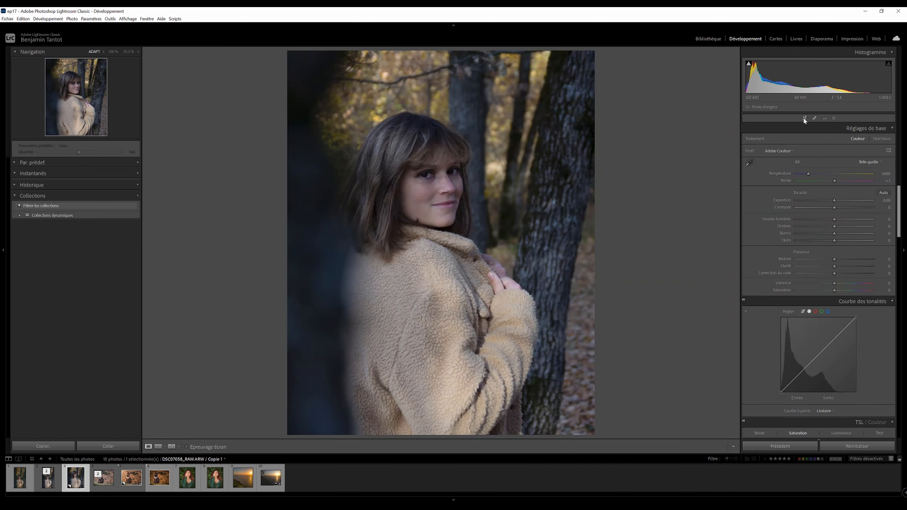
click(801, 117)
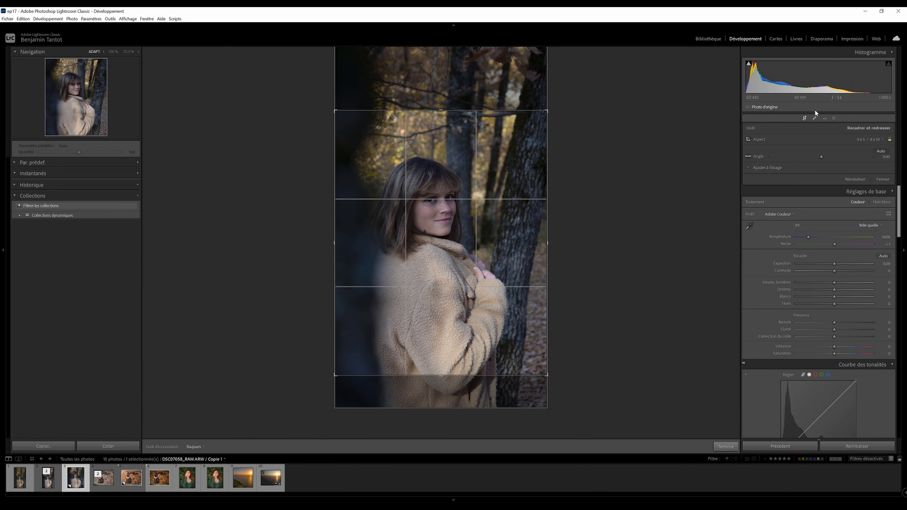
click(805, 117)
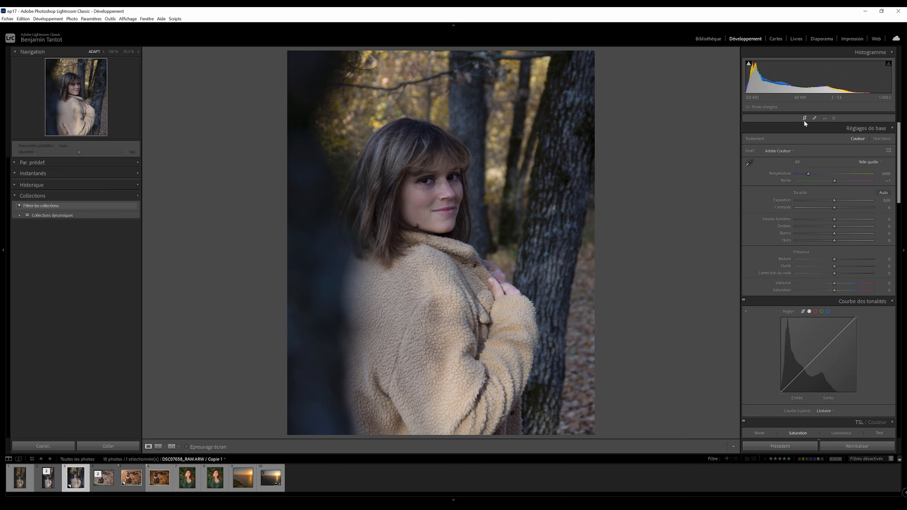
click(805, 118)
click(805, 118)
Warm the white balance with Tint at -1, raise Exposure to +0.39 and lower Highlights to -41
click(808, 173)
drag(808, 174, 810, 173)
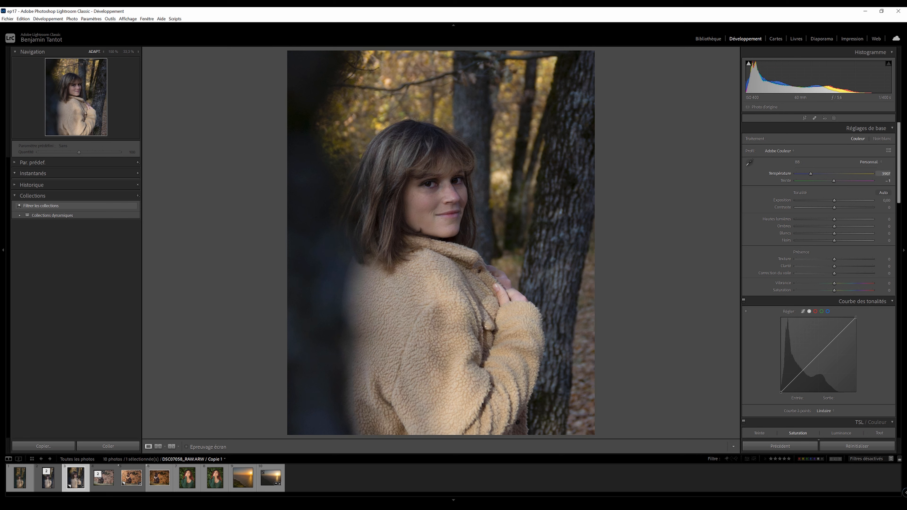
drag(831, 201, 819, 218)
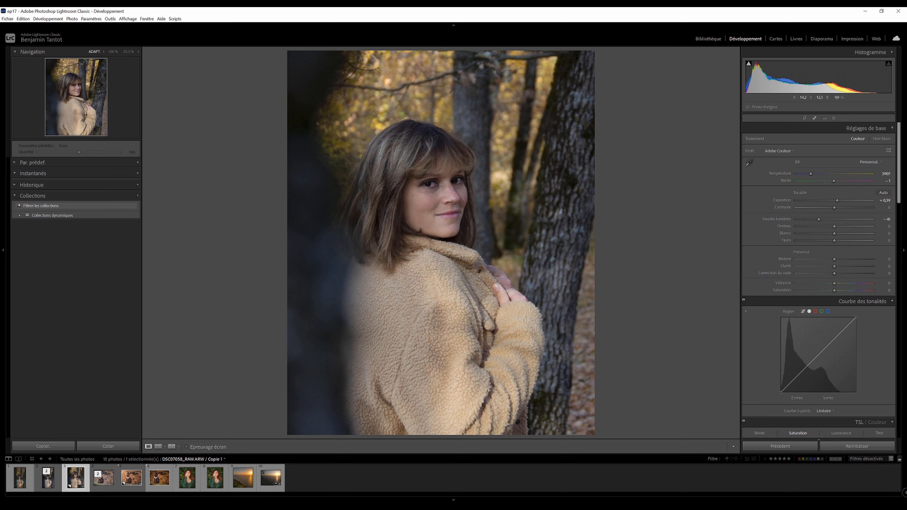
Add a radial gradient mask over the beige coat with Exposure -0.09, Highlights -22 and Whites -11
click(834, 119)
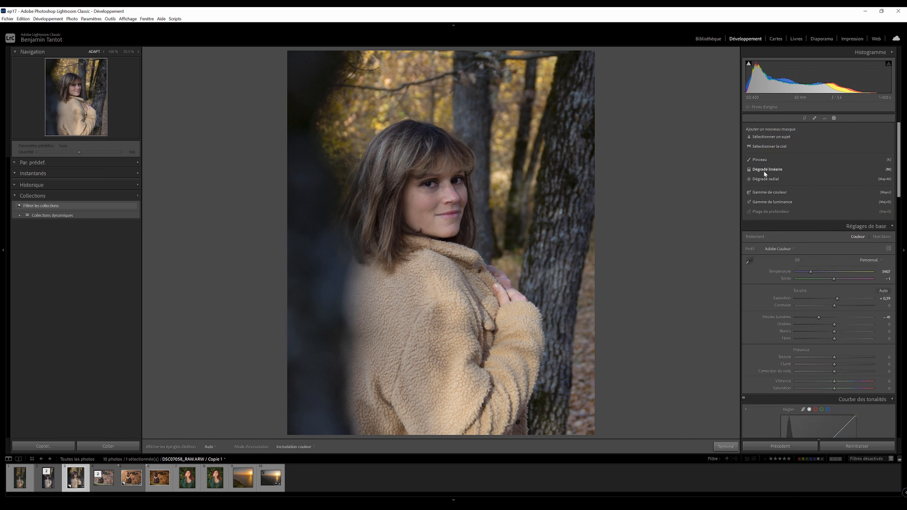
click(780, 180)
mouse_move(435, 350)
mouse_down()
mouse_move(557, 489)
mouse_move(500, 428)
mouse_move(474, 337)
mouse_move(480, 310)
mouse_up()
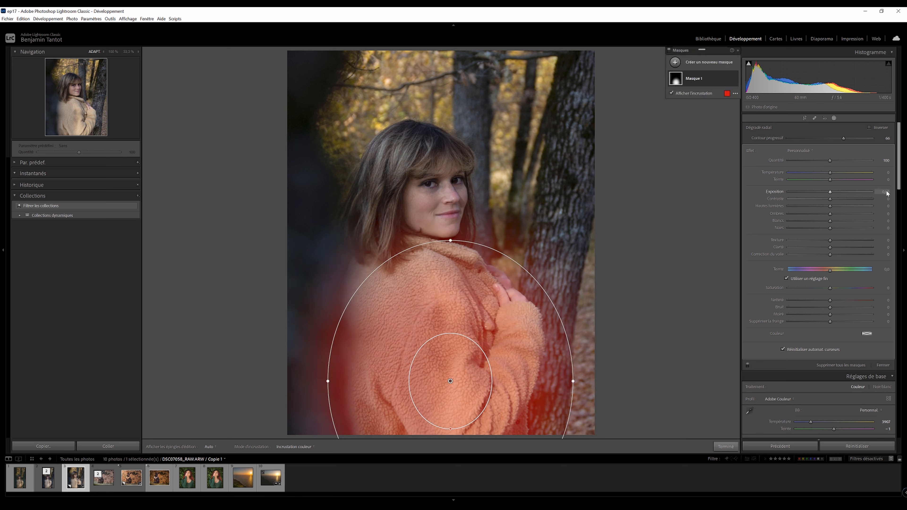
mouse_move(487, 311)
mouse_down()
mouse_move(466, 312)
mouse_move(476, 312)
mouse_up()
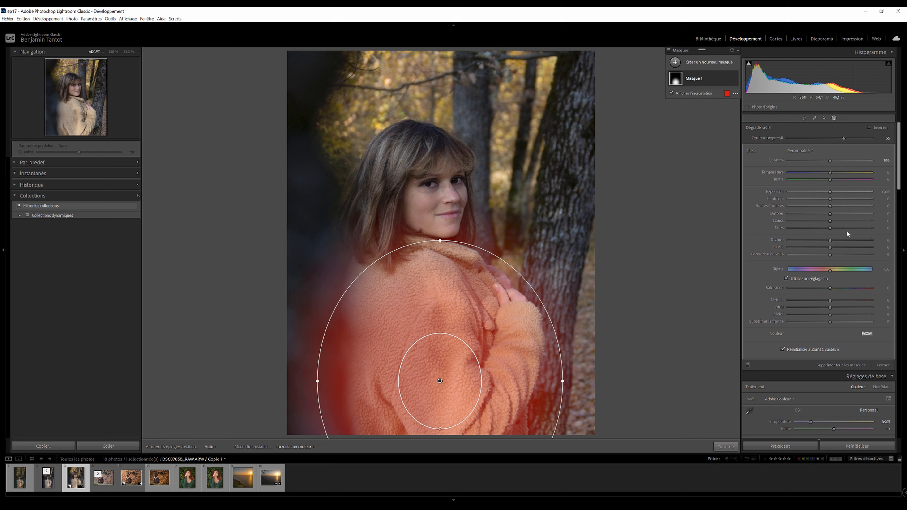
drag(828, 207, 819, 207)
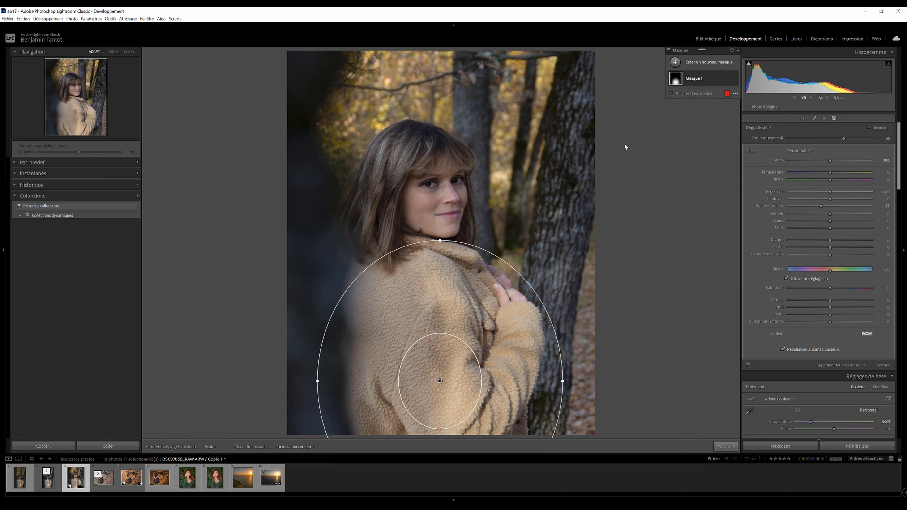
mouse_move(830, 221)
mouse_down()
mouse_move(817, 221)
mouse_move(826, 223)
mouse_up()
drag(830, 191, 829, 192)
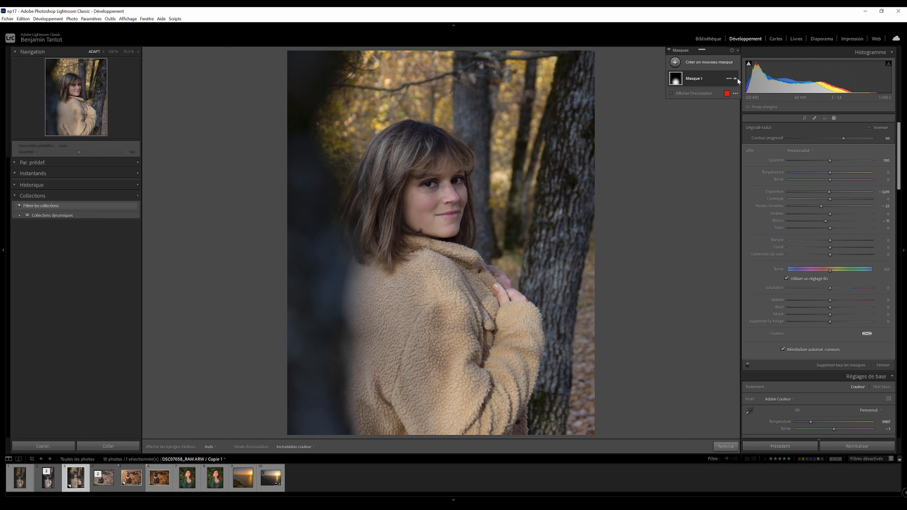
Compare the coat mask on and off, shift its gradient slightly toward the sleeve, and lower its Exposure a little more
click(736, 78)
click(736, 78)
click(736, 78)
click(736, 78)
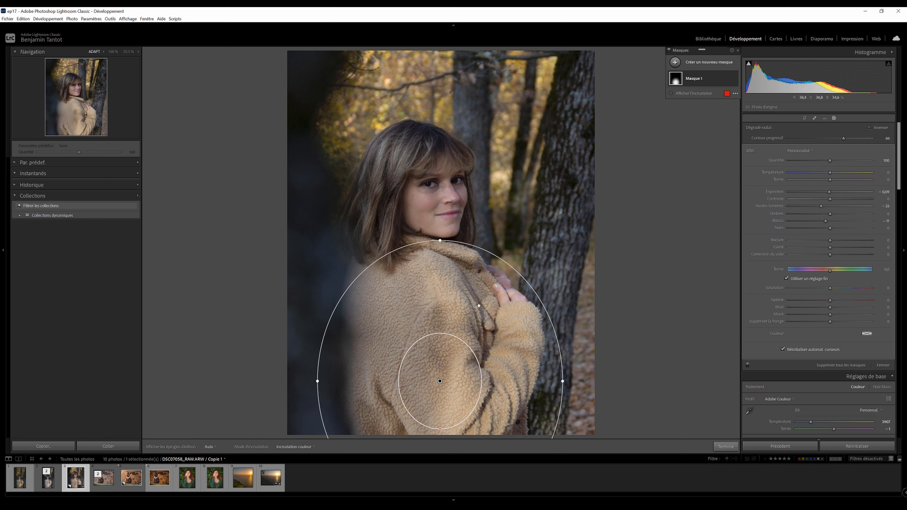
drag(487, 308, 492, 311)
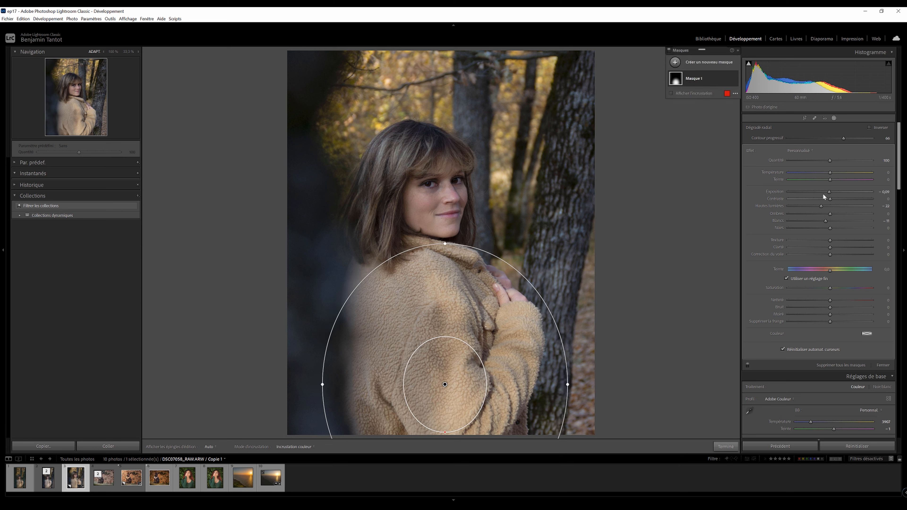
drag(830, 192, 829, 192)
Add a second radial gradient mask centred on the woman's face, with Shadows at 4 and Whites slightly raised
click(710, 62)
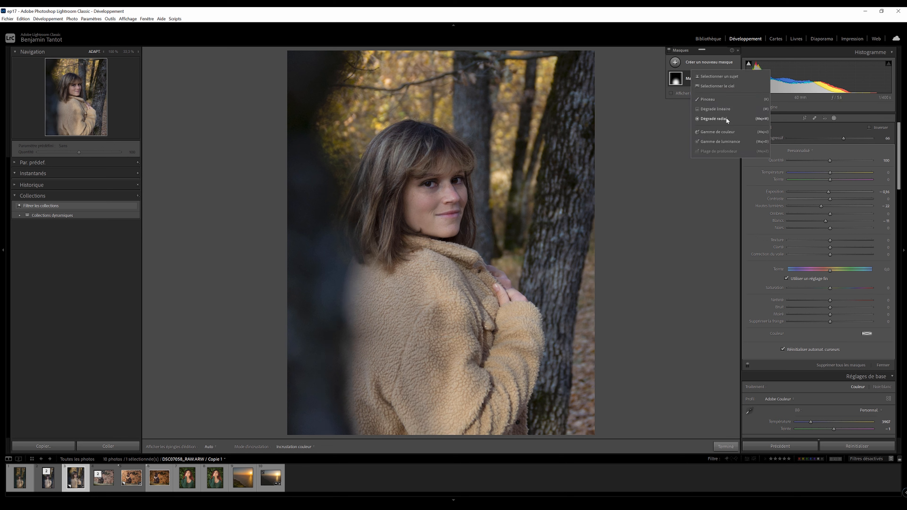
click(726, 117)
mouse_move(431, 181)
mouse_down()
mouse_move(542, 310)
mouse_move(565, 313)
mouse_up()
drag(480, 196, 497, 235)
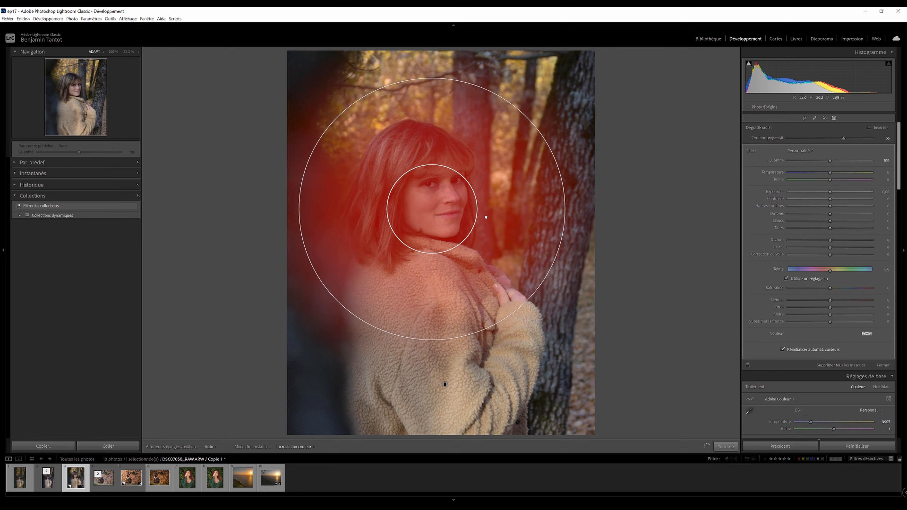
mouse_move(830, 221)
mouse_down()
mouse_move(831, 192)
mouse_move(832, 215)
mouse_up()
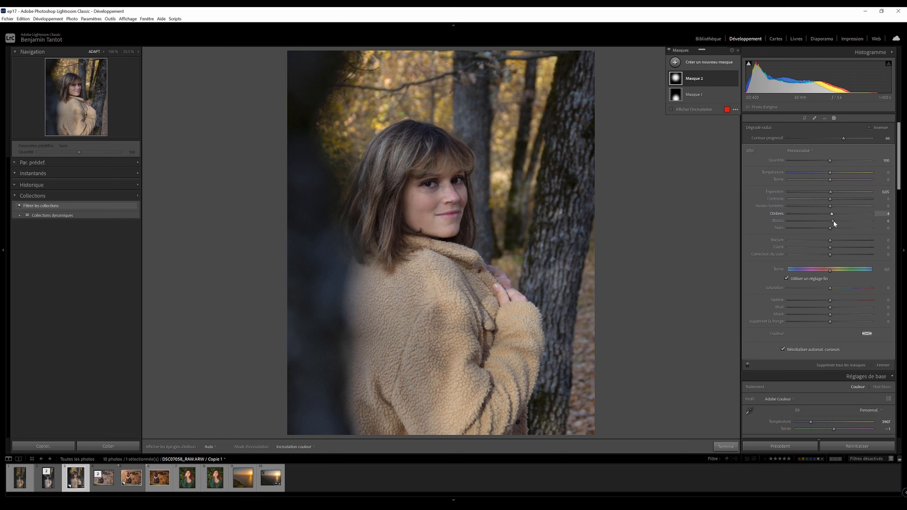
Compare the photo with all masks on and off, and leave masking
click(670, 49)
click(670, 51)
click(670, 51)
click(670, 52)
click(670, 51)
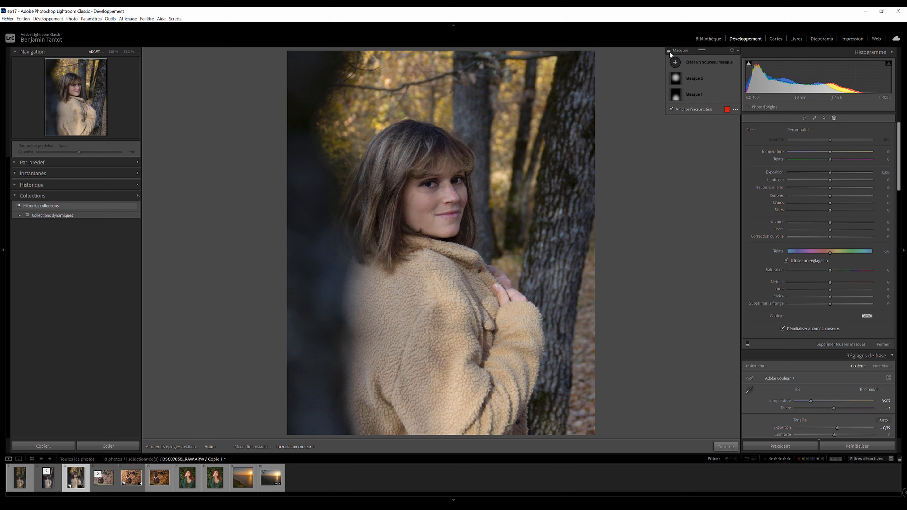
click(670, 51)
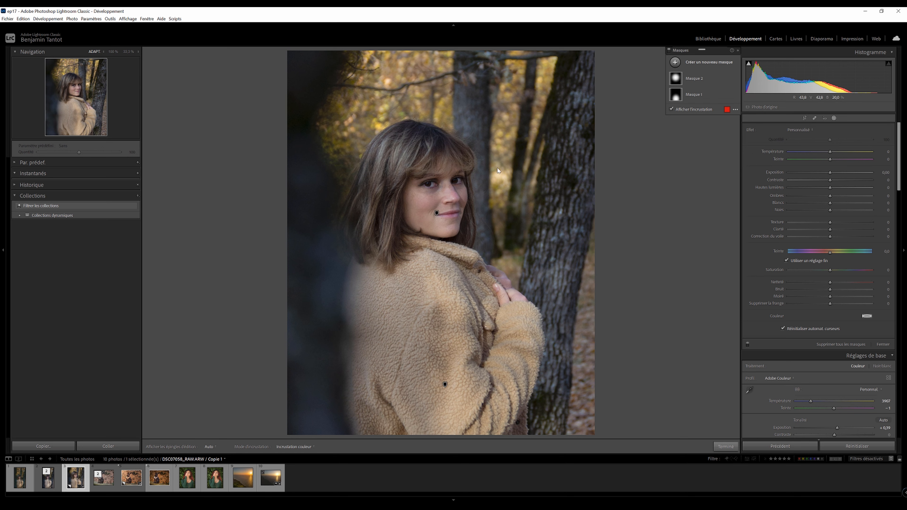
click(835, 118)
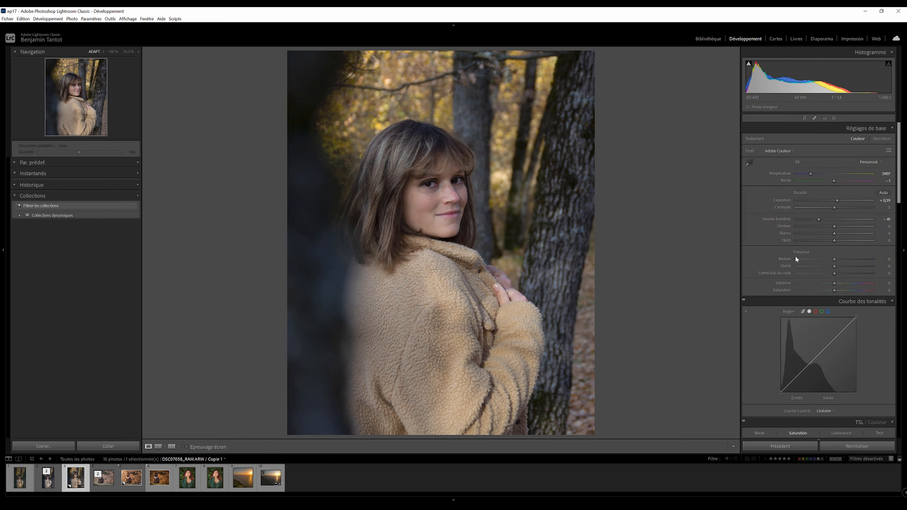
Set Exposure to +0.45, Contrast to +22, Shadows to +33, Whites to +11 and Dehaze to -7
drag(837, 209, 840, 241)
drag(835, 275, 836, 243)
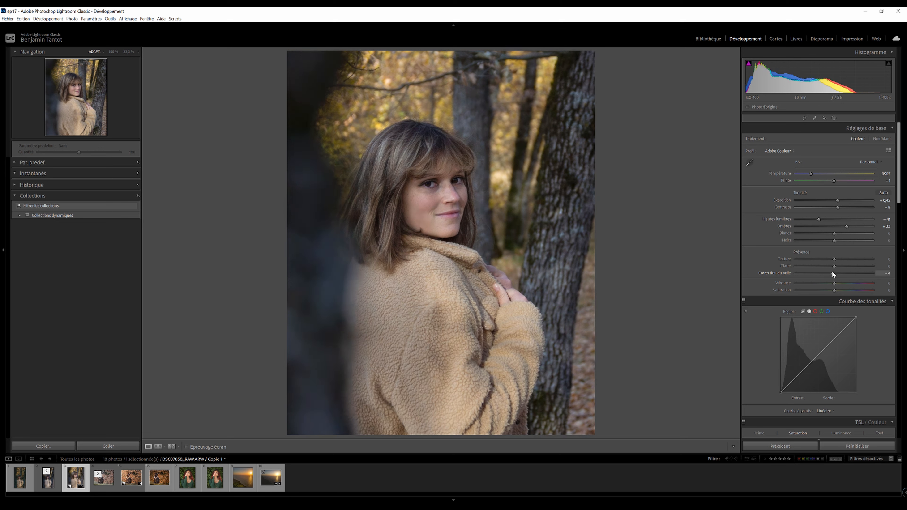
drag(831, 274, 834, 274)
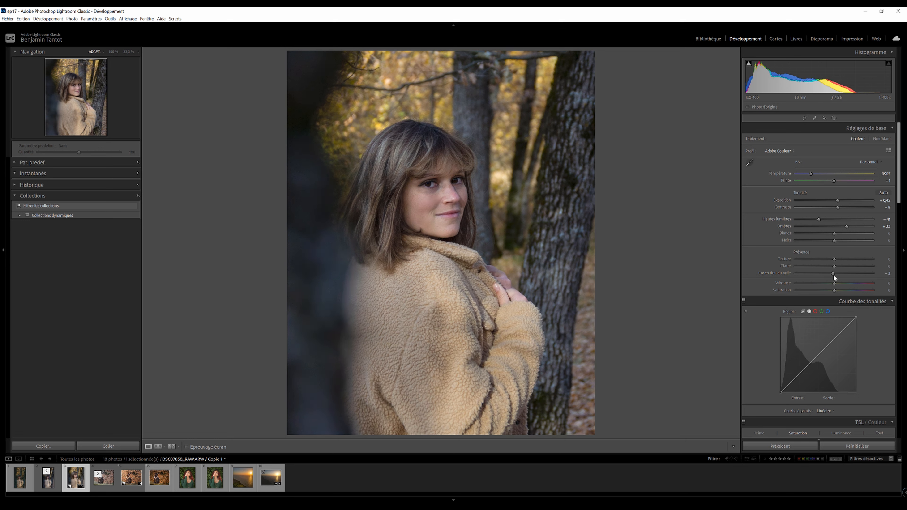
drag(833, 273, 831, 277)
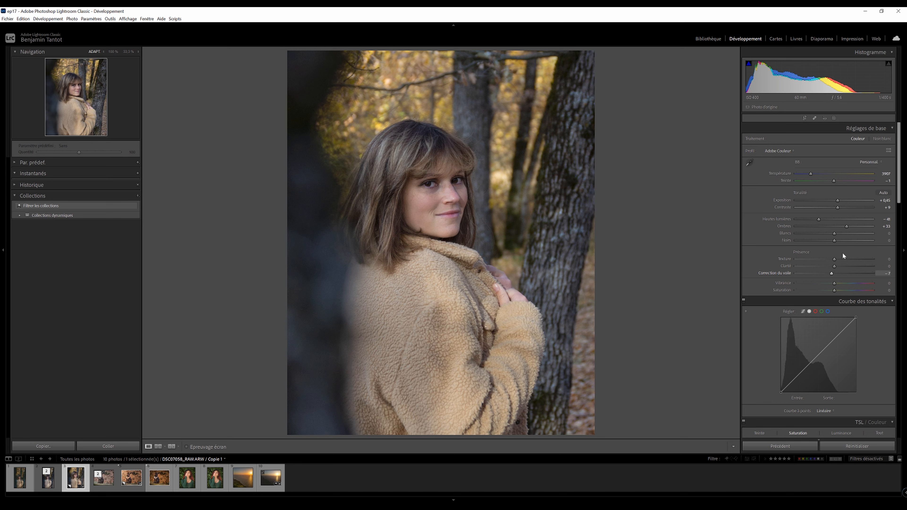
drag(834, 234, 844, 209)
Compare the edit with the reset photo, restore the settings and return to the full view
click(611, 195)
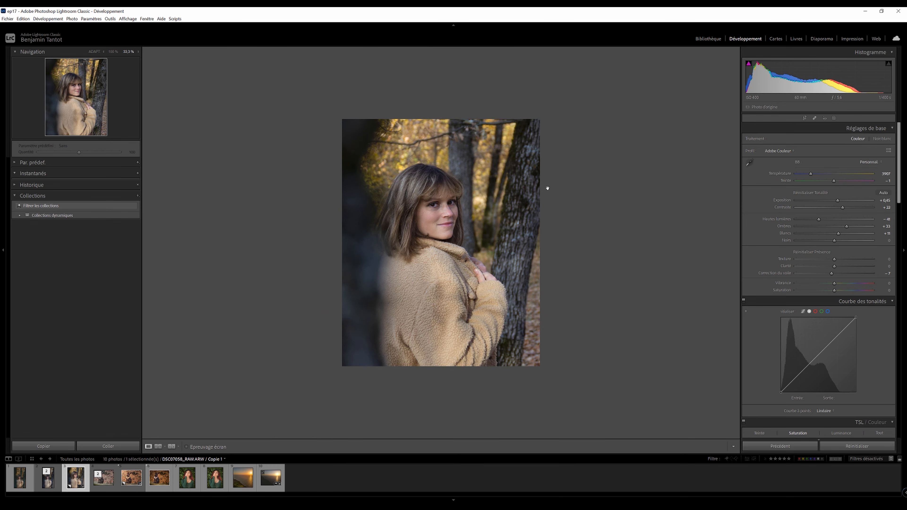
key(ctrl+shift+r)
key(ctrl+z)
key(z)
scroll(829, 278, down, 5)
scroll(842, 247, up, 5)
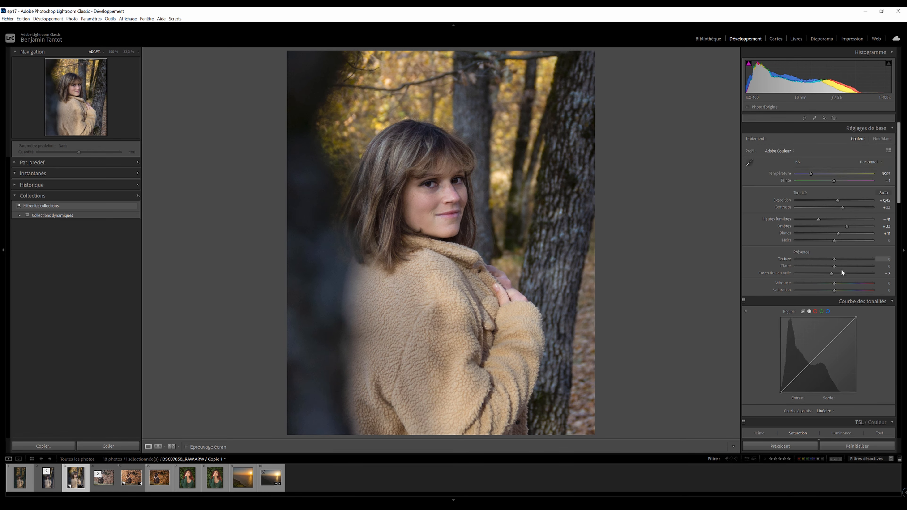
Fine-tune the color saturation in the basic adjustments and try the blue primary Saturation in the calibration settings
drag(830, 271, 838, 289)
scroll(885, 331, down, 15)
scroll(848, 414, down, 3)
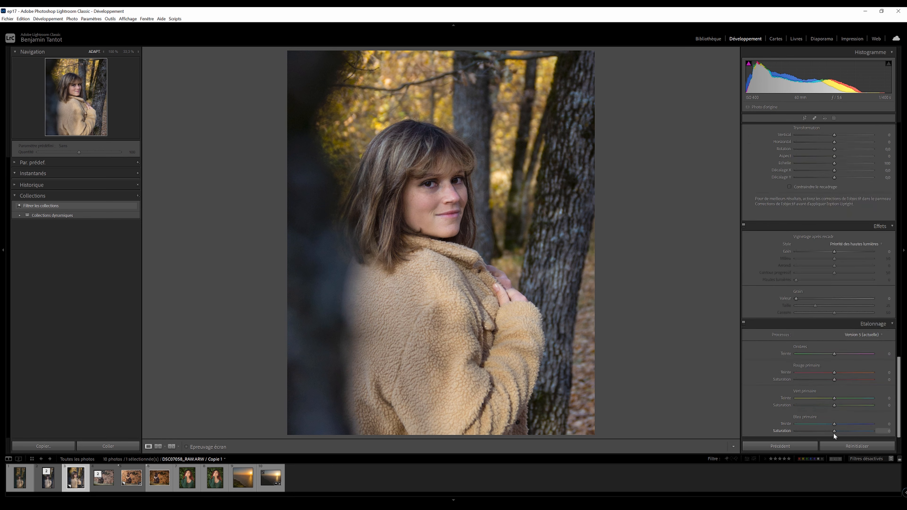
drag(816, 435, 834, 435)
Set the Violet saturation to -58, reset the Magenta saturation and set the Magenta hue to +100
scroll(845, 345, up, 15)
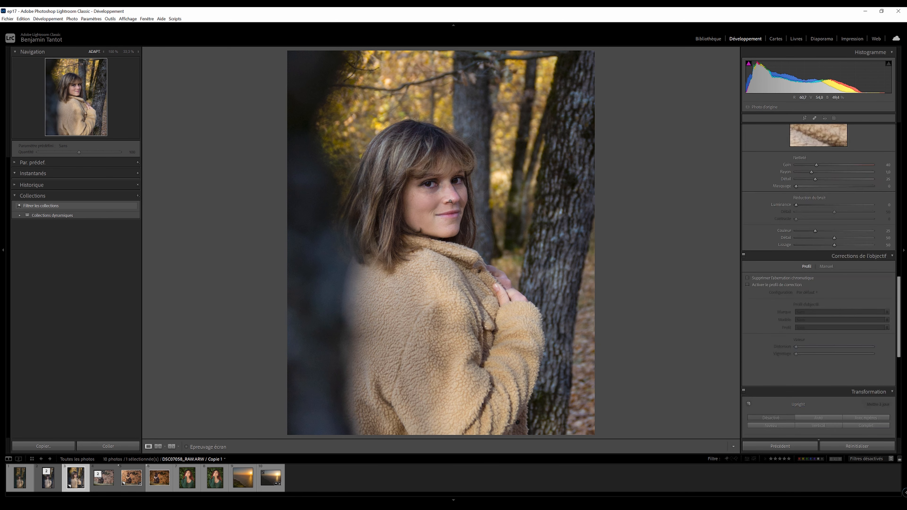
scroll(837, 314, up, 5)
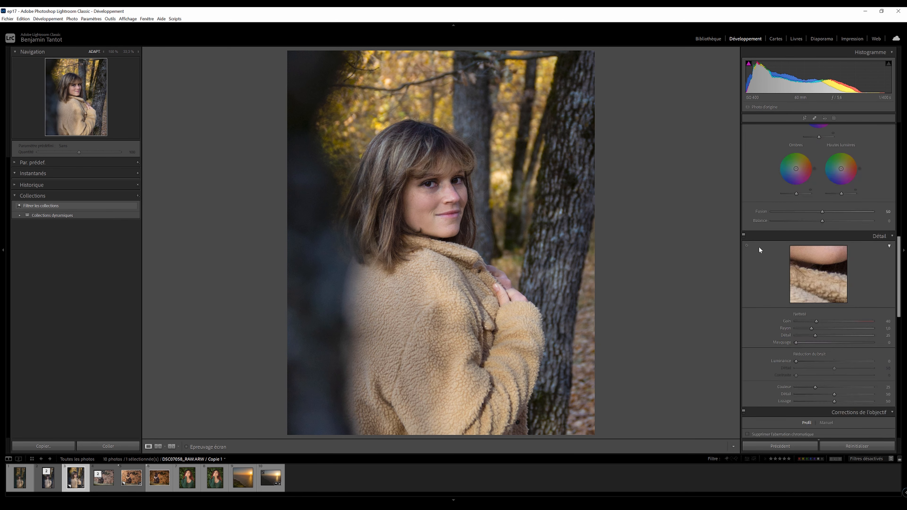
scroll(857, 299, up, 4)
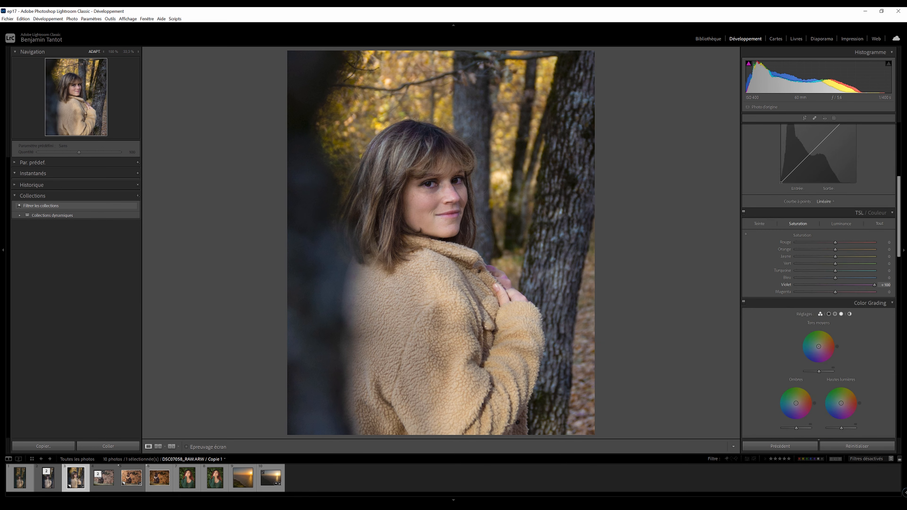
drag(813, 288, 795, 286)
drag(852, 289, 875, 292)
drag(792, 299, 852, 304)
double_click(778, 292)
click(759, 223)
drag(837, 292, 892, 297)
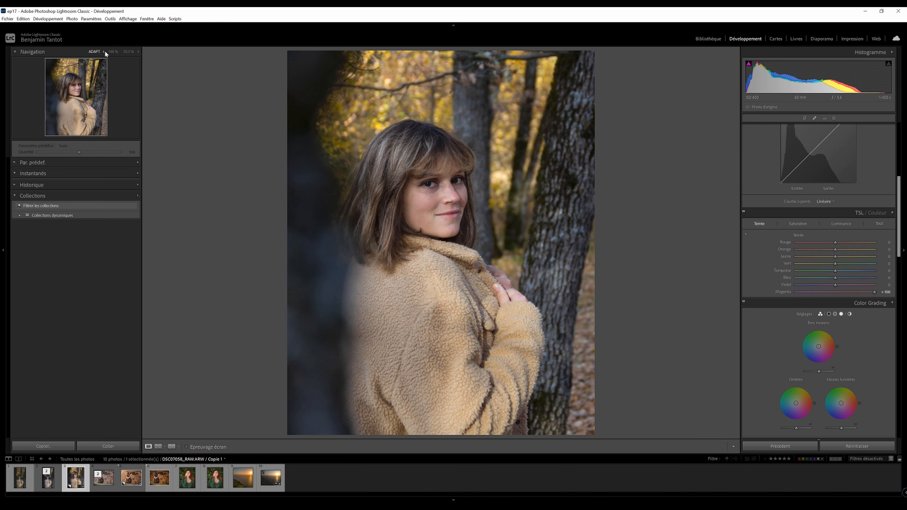
Compare the HSL adjustments on and off at 100% zoom, and set the Blue saturation to -24
click(112, 52)
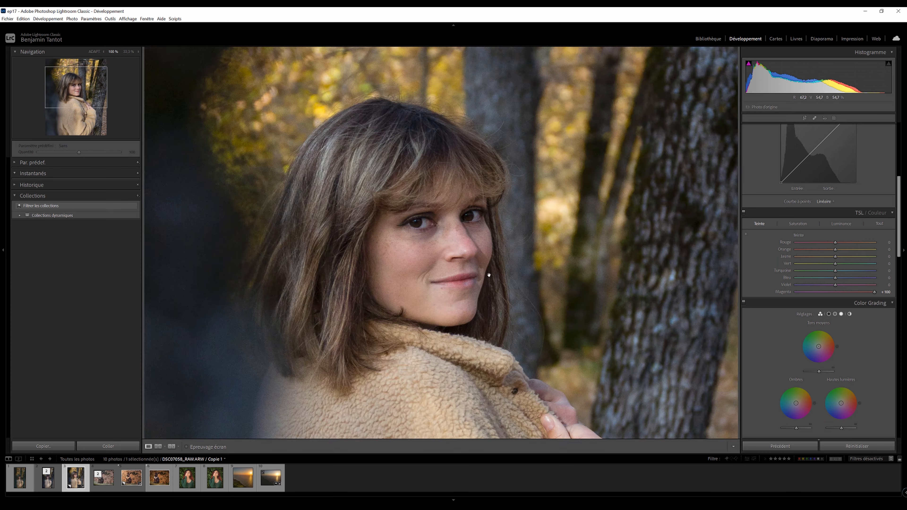
click(744, 212)
click(744, 212)
click(744, 212)
click(744, 213)
key(z)
click(800, 223)
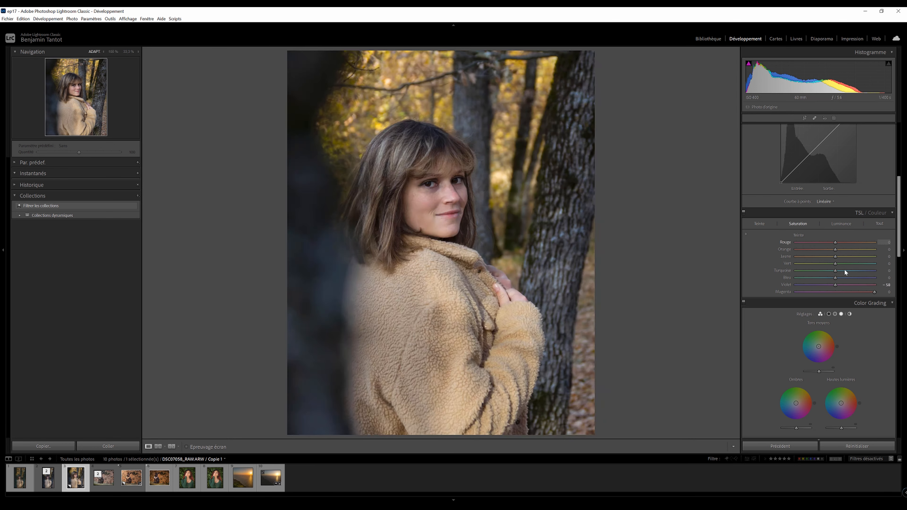
drag(819, 279, 841, 287)
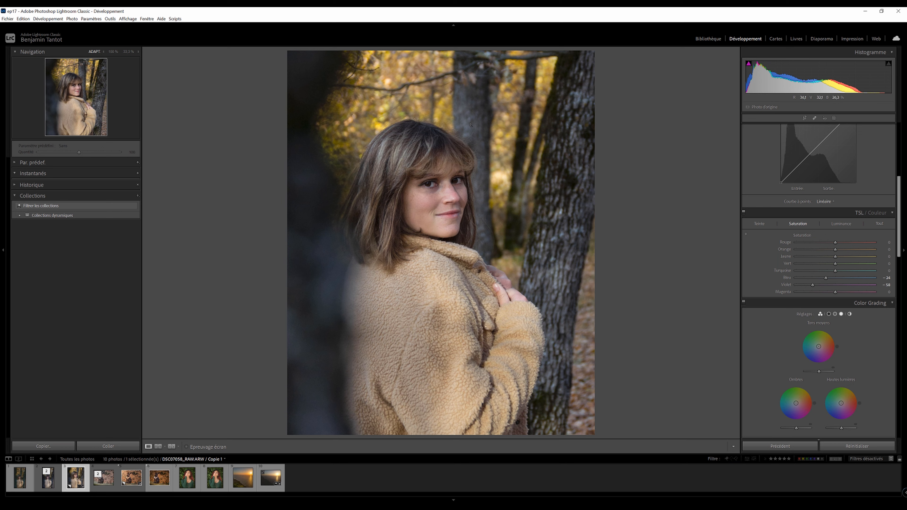
Color grade the highlights yellow (hue 53, saturation 11), the midtones orange (hue 35, saturation 4) and the shadows faint orange
scroll(879, 350, down, 3)
drag(837, 327, 842, 327)
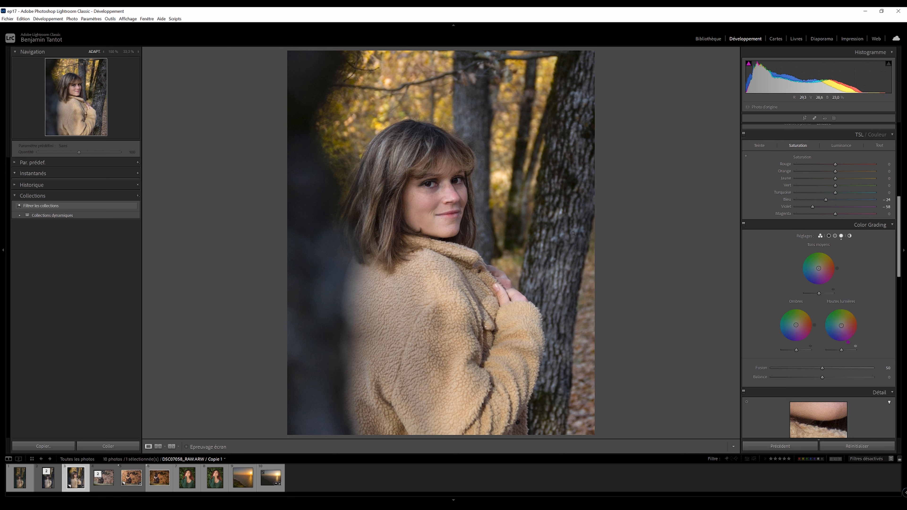
mouse_move(844, 327)
mouse_down()
mouse_move(856, 317)
mouse_move(843, 324)
mouse_up()
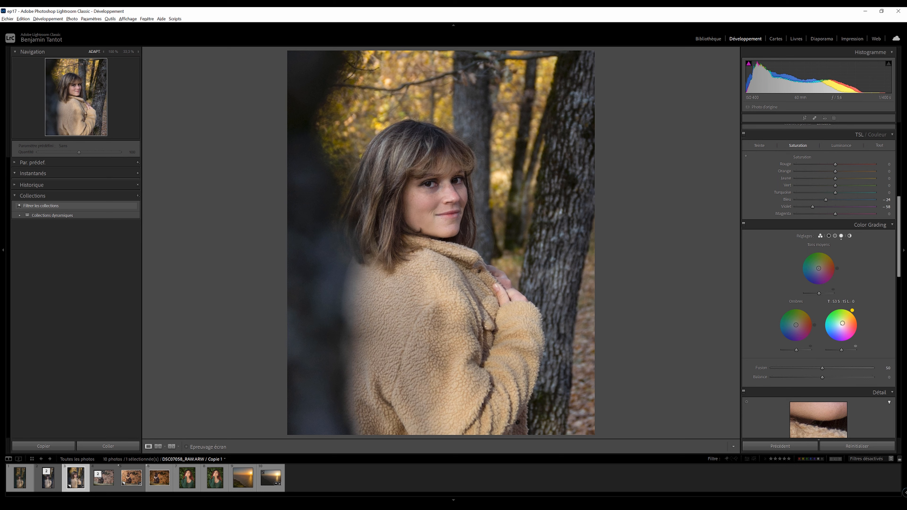
drag(819, 268, 819, 268)
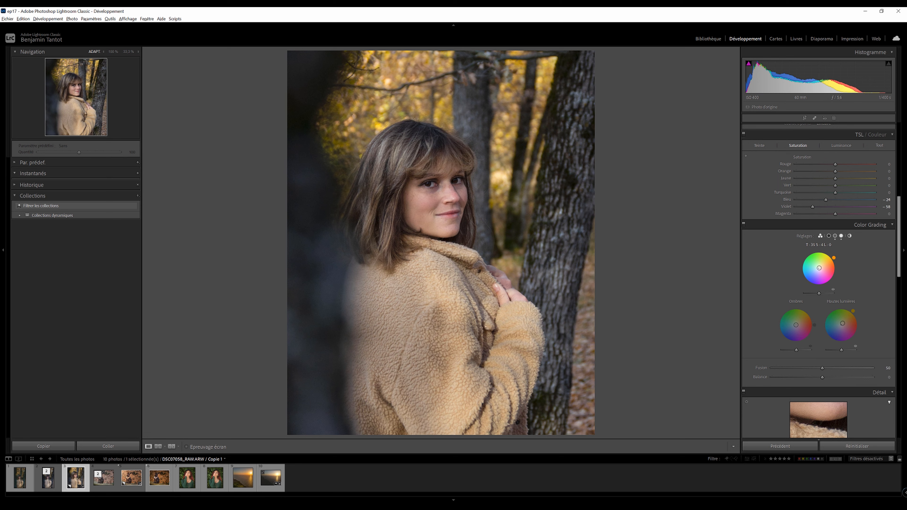
click(796, 325)
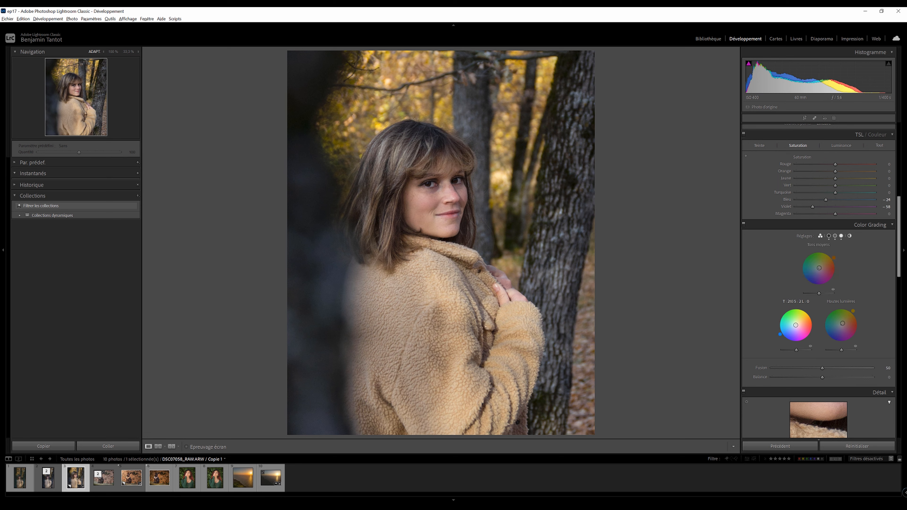
drag(796, 325, 796, 324)
Compare the edit with the reset photo, restore the settings and lower the Yellow saturation to -7
key(ctrl+shift+r)
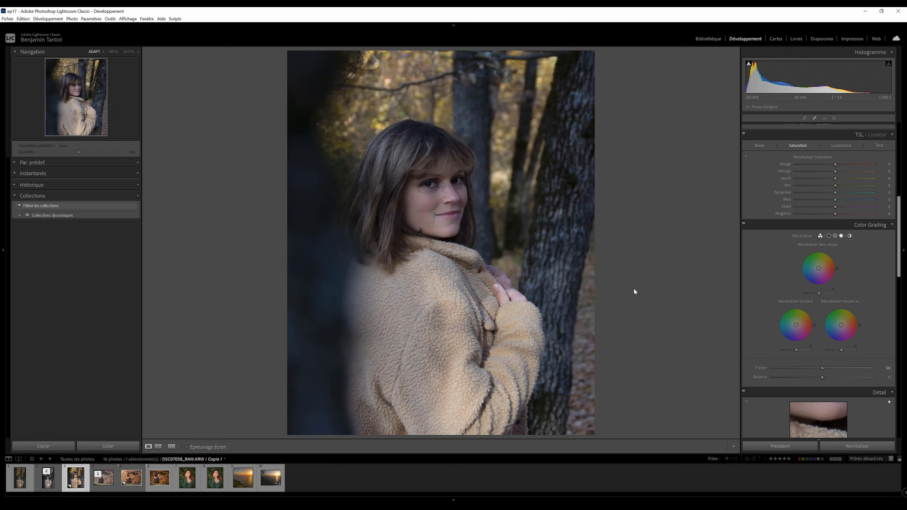
key(ctrl+z)
scroll(868, 359, down, 6)
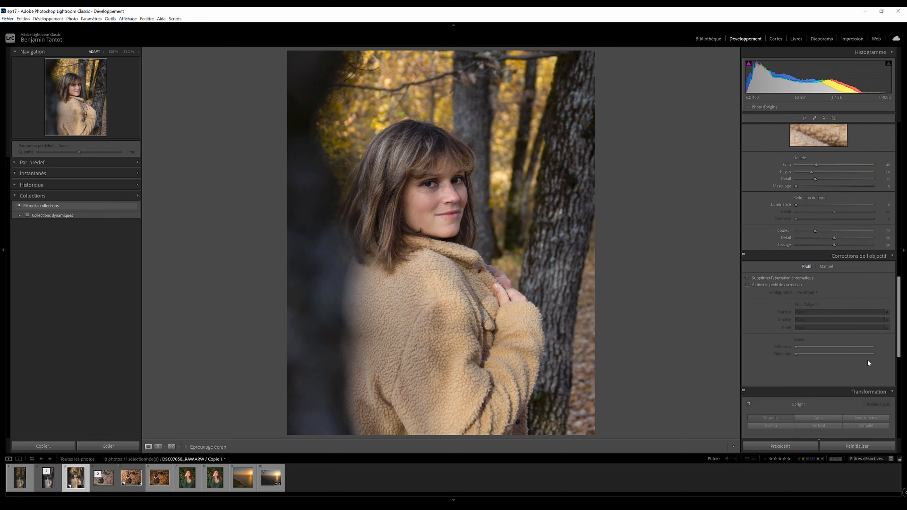
scroll(867, 359, down, 2)
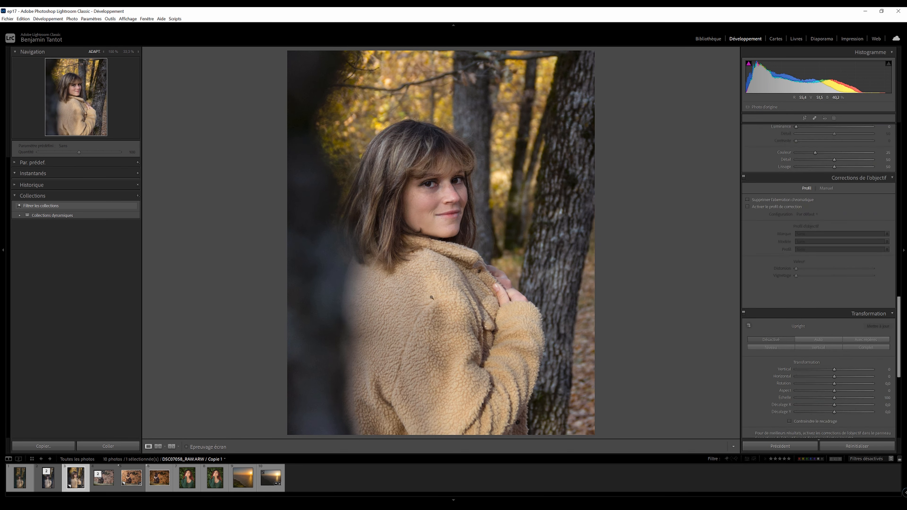
scroll(866, 387, up, 7)
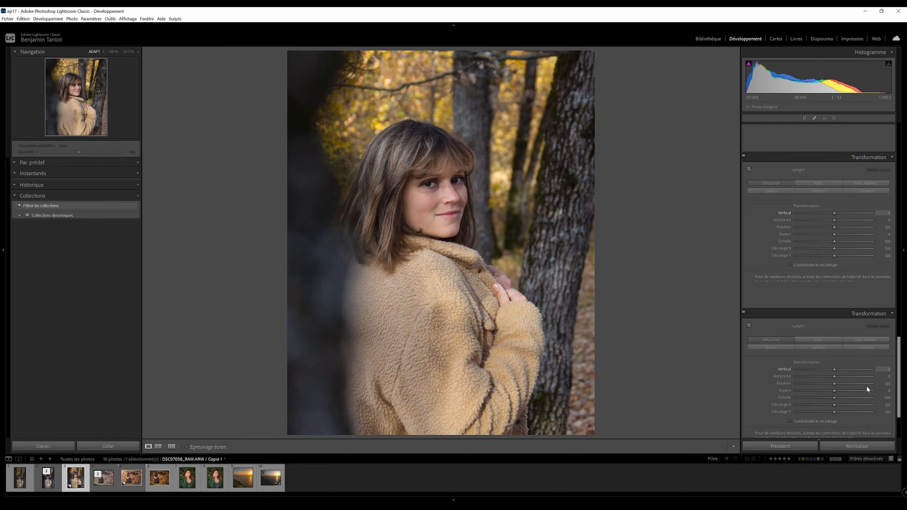
mouse_move(834, 231)
mouse_down()
mouse_move(821, 232)
mouse_move(875, 241)
mouse_move(833, 246)
mouse_move(831, 232)
mouse_up()
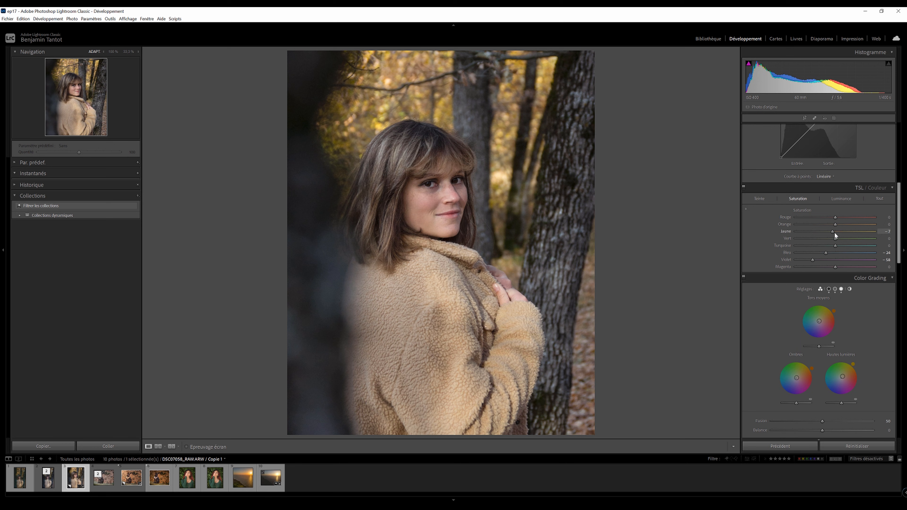
In the basic adjustments, set Contrast to +30, Shadows to +44, Whites to +24 and Blacks to +4
scroll(851, 226, up, 5)
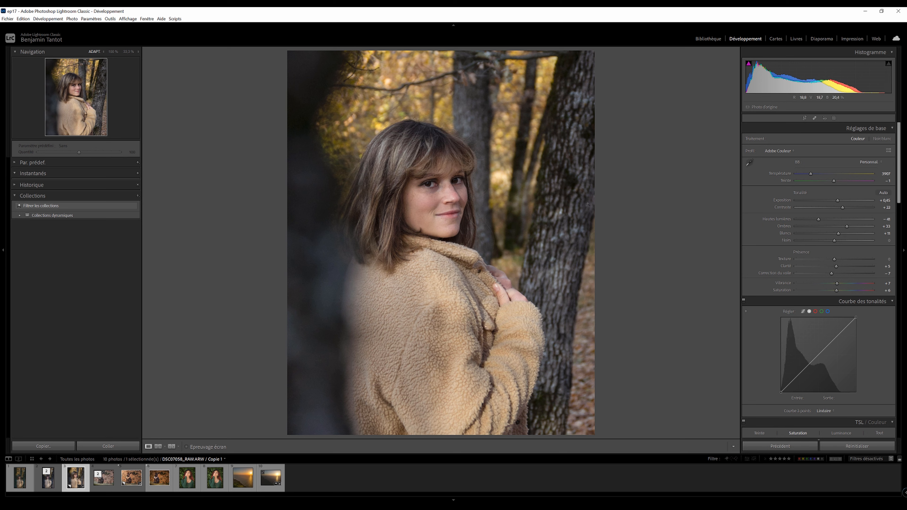
drag(843, 208, 845, 233)
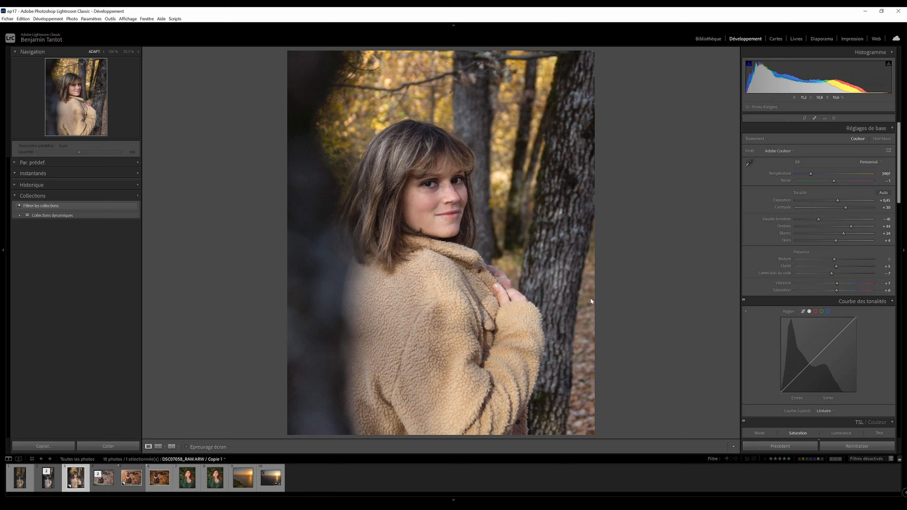
Set the Whites to 31 and slightly raise the Highlights in the radial mask around the woman's face
click(834, 118)
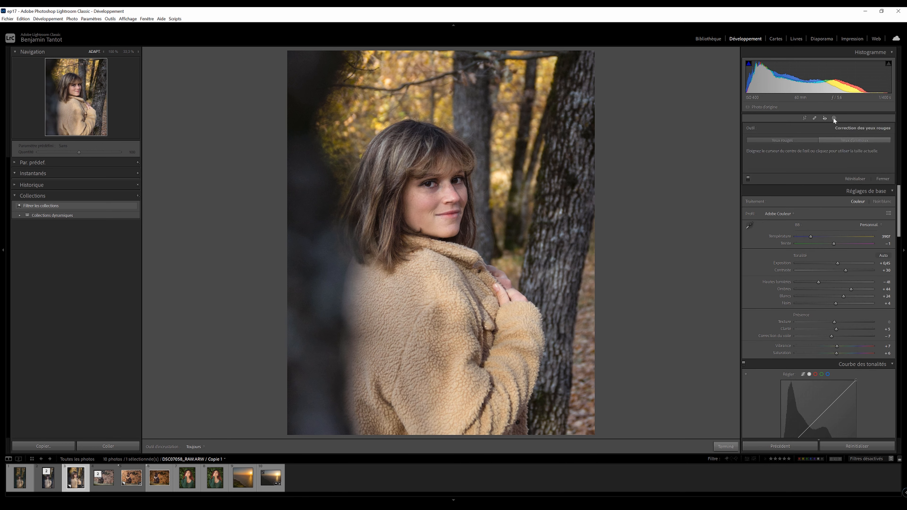
click(698, 78)
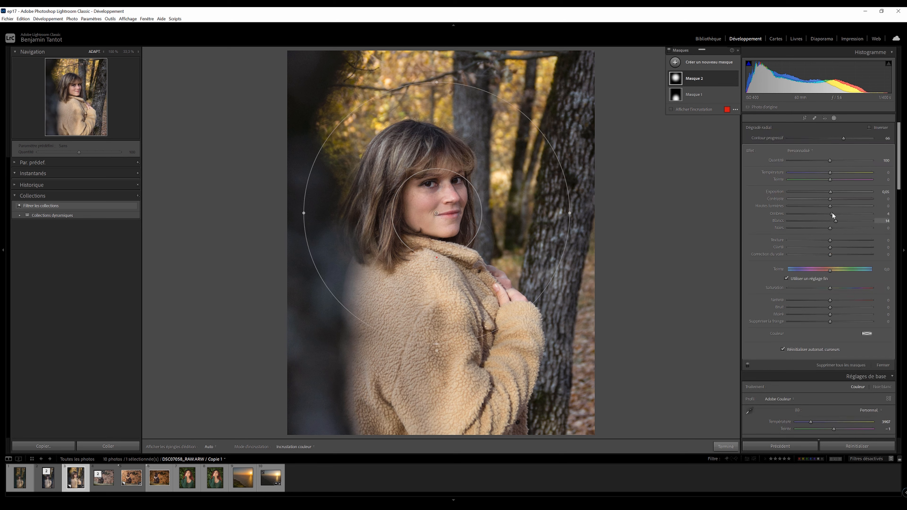
mouse_move(836, 221)
mouse_down()
mouse_move(844, 221)
mouse_move(834, 207)
mouse_up()
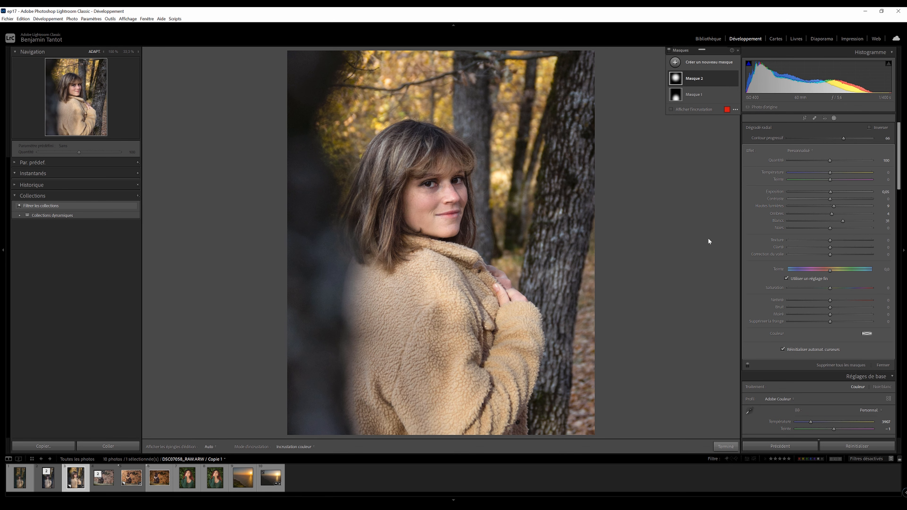
click(835, 118)
Examine the portrait at different zoom levels and review the calibration settings
click(471, 134)
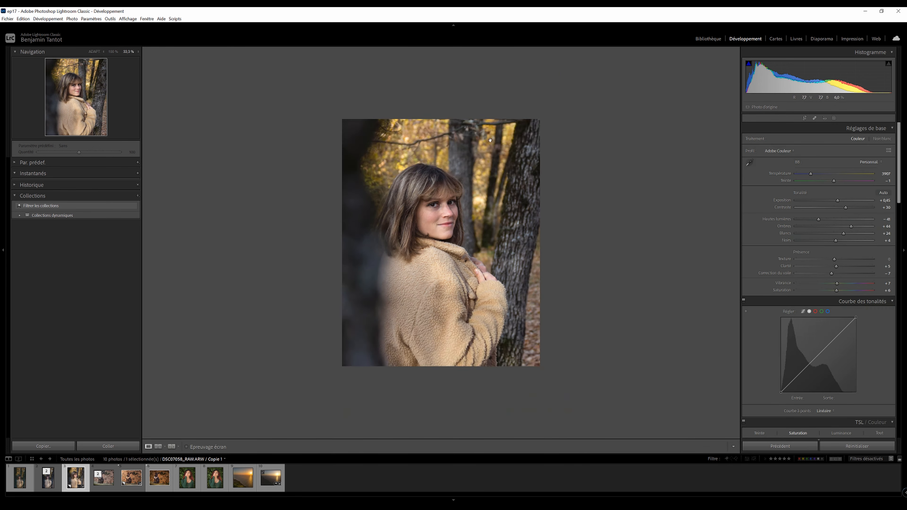
click(484, 171)
click(538, 166)
click(382, 123)
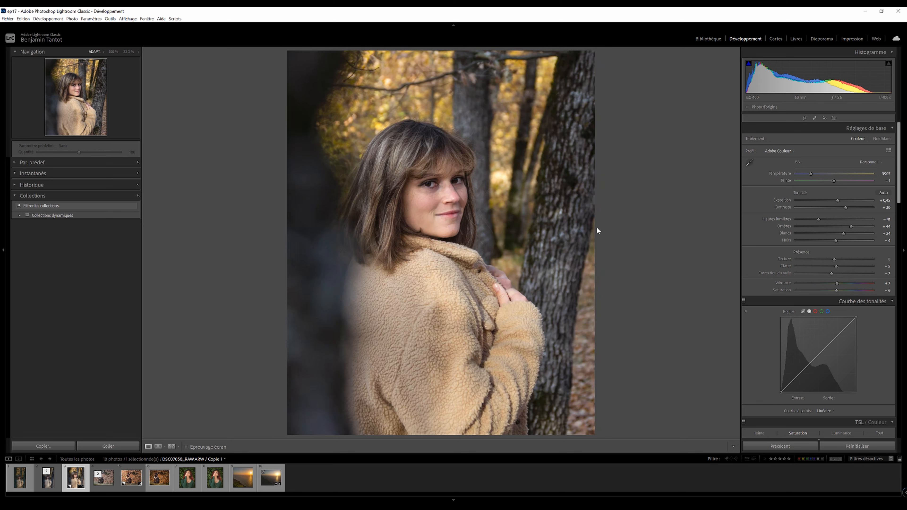
click(576, 172)
click(529, 202)
scroll(822, 180, down, 10)
click(547, 253)
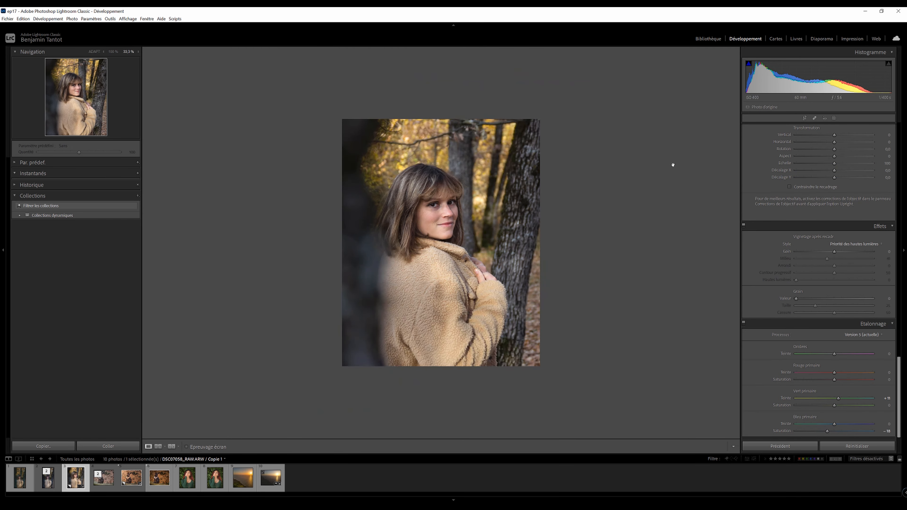
Paint a new brush mask along the photo's lower edge with Exposure -0.27, Highlights -11, Shadows -11 and Whites -24
click(834, 119)
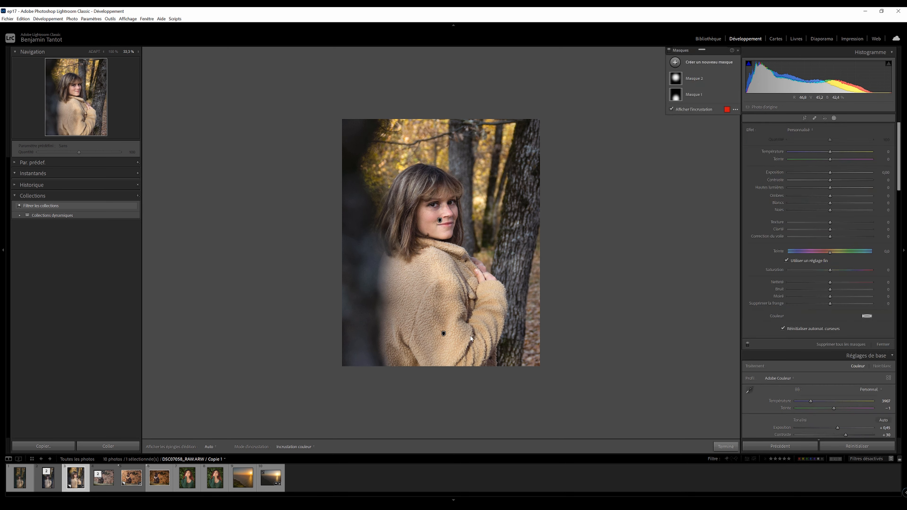
click(675, 65)
click(725, 98)
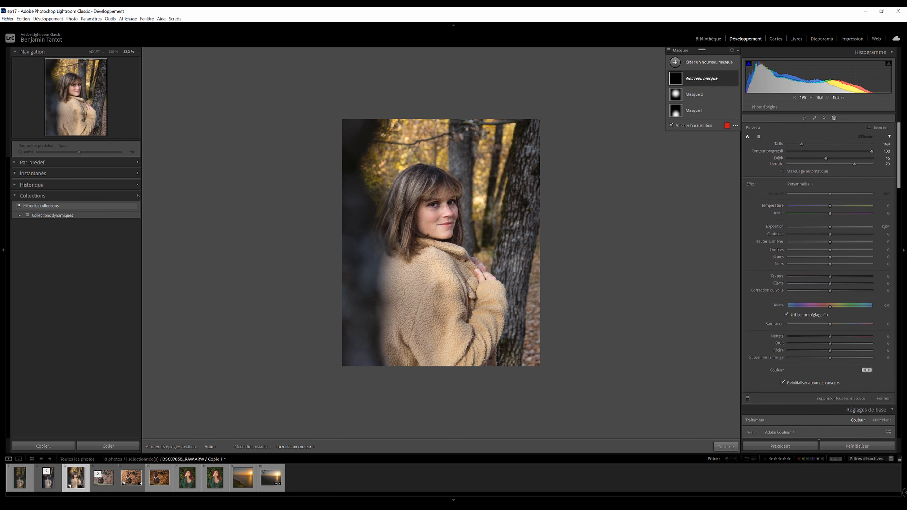
scroll(514, 215, up, 5)
drag(339, 361, 345, 358)
scroll(345, 358, up, 2)
drag(821, 254, 827, 225)
Add a linear gradient mask rising from the bottom of the portrait and fine-tune its Exposure, Highlights and placement
click(710, 62)
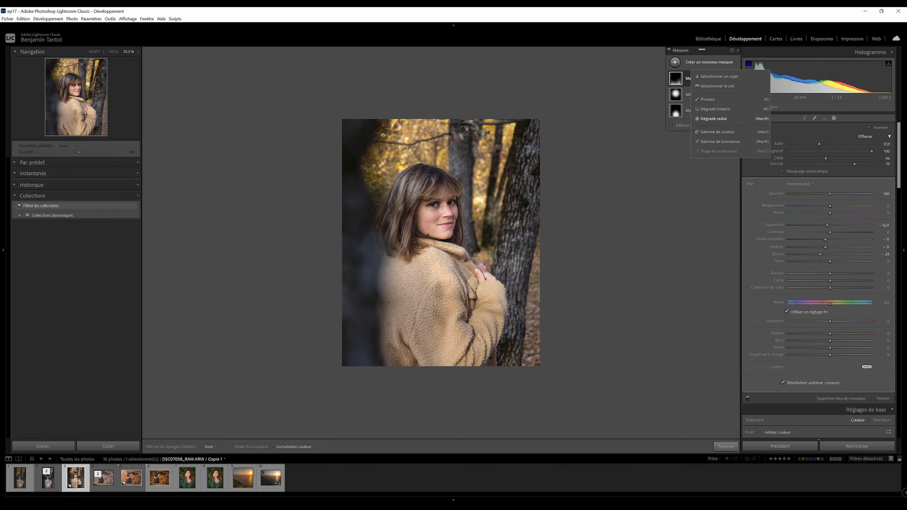
click(715, 109)
drag(465, 407, 524, 189)
drag(883, 180, 879, 180)
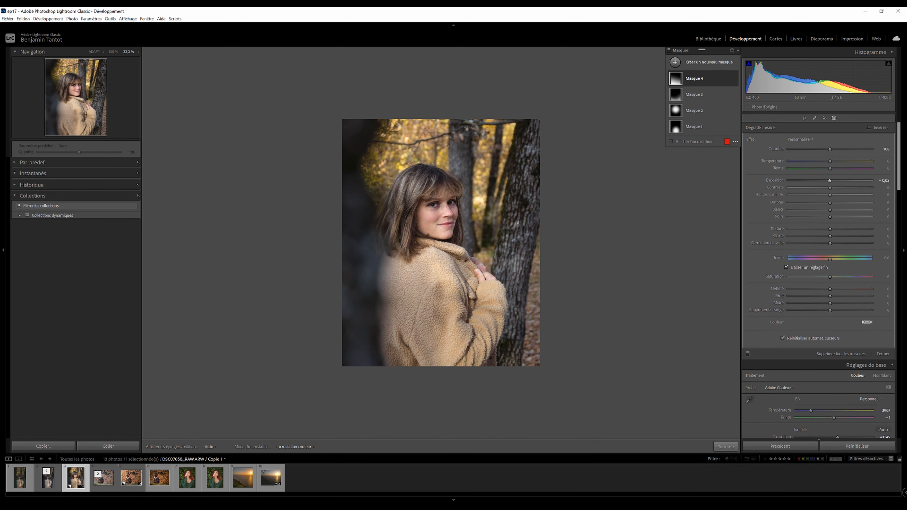
mouse_move(882, 195)
mouse_down()
mouse_move(877, 210)
mouse_move(887, 209)
mouse_move(885, 194)
mouse_up()
drag(493, 299, 464, 361)
click(669, 51)
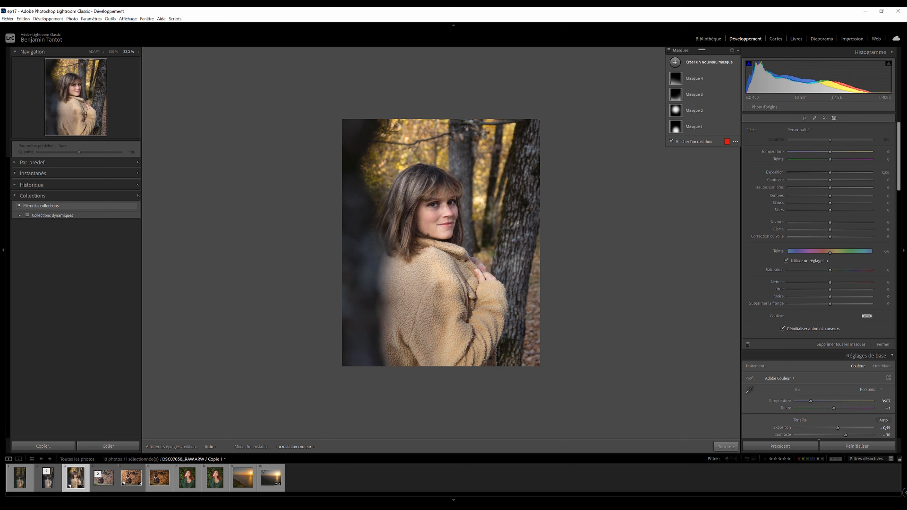
click(726, 446)
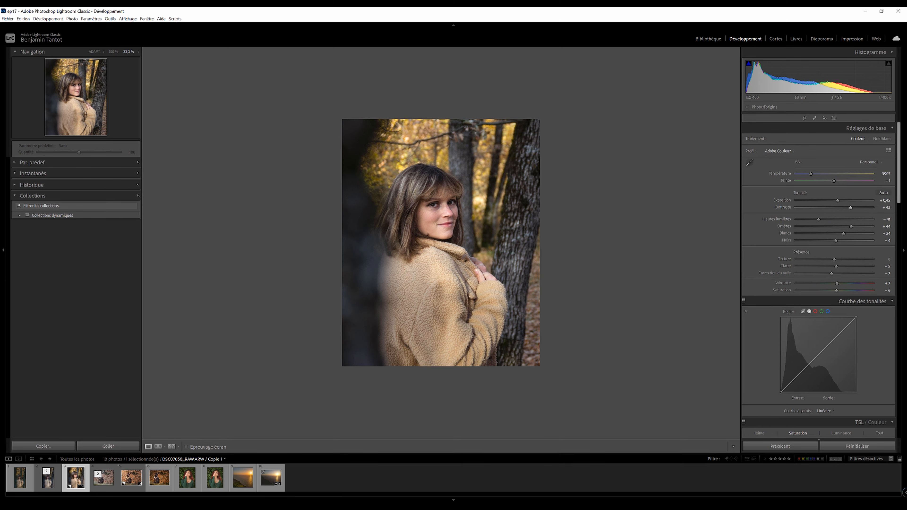
Undo the last contrast change, set Contrast to +35 and check the portrait at 100% and reduced zoom
key(ctrl+z)
key(z)
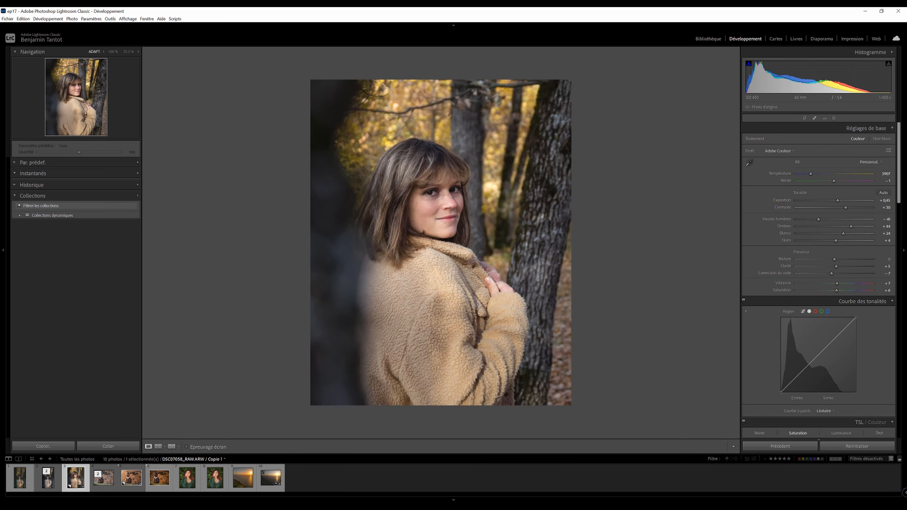
scroll(884, 207, up, 7)
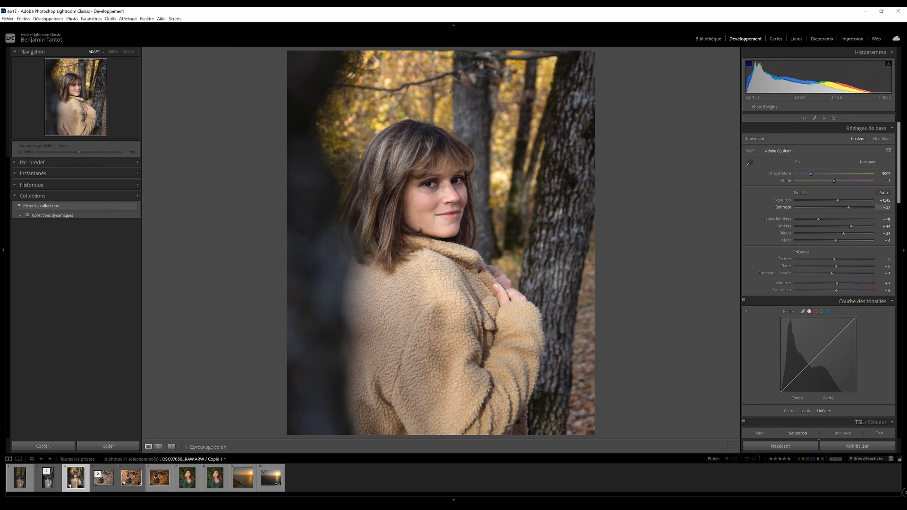
drag(849, 208, 848, 208)
key(z)
key(z)
key(z)
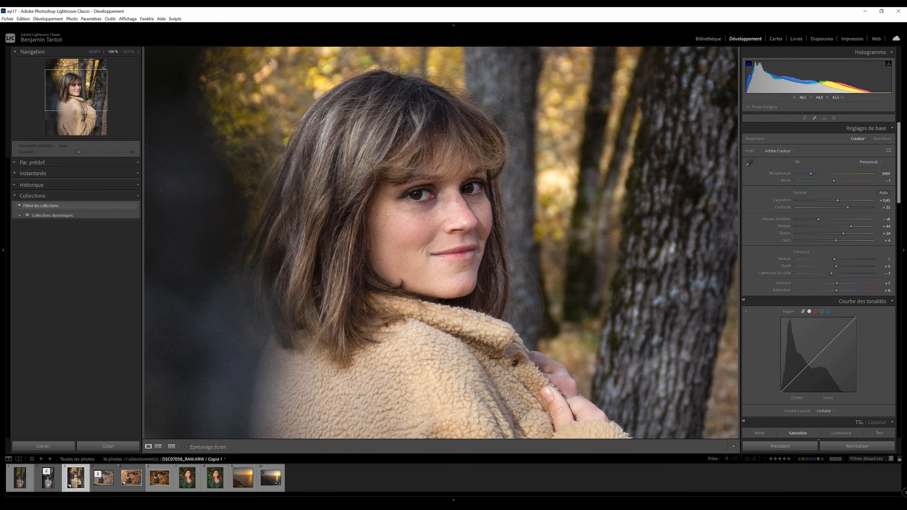
key(z)
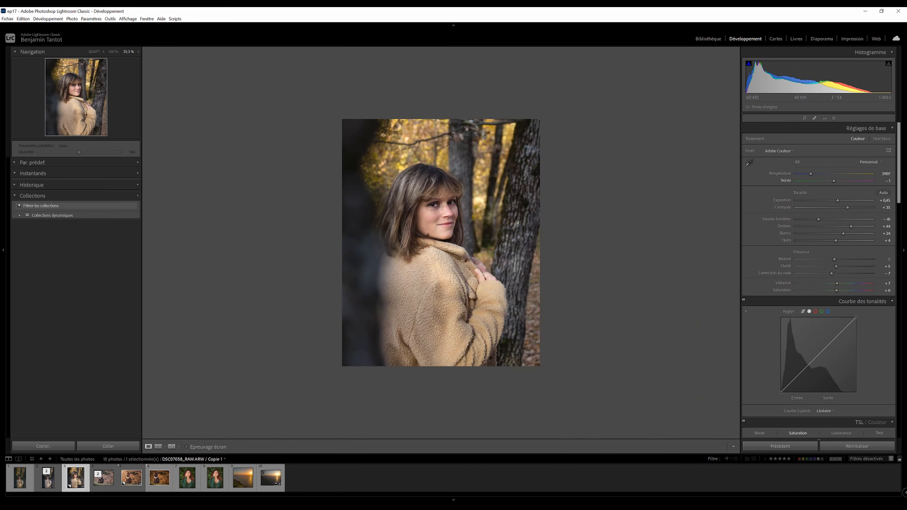
Raise the Exposure slightly and set Whites to +31, Shadows to +47 and Blacks to +5
drag(843, 234, 846, 234)
drag(838, 200, 839, 200)
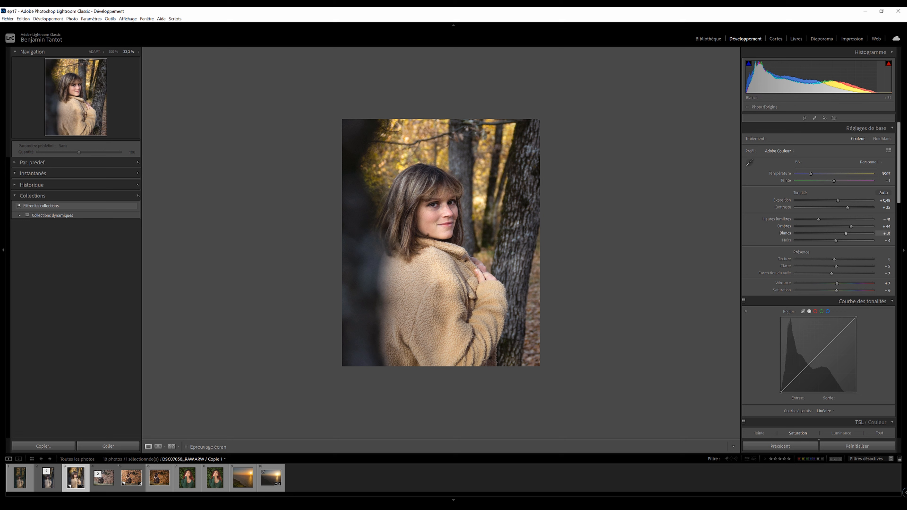
drag(836, 240, 853, 226)
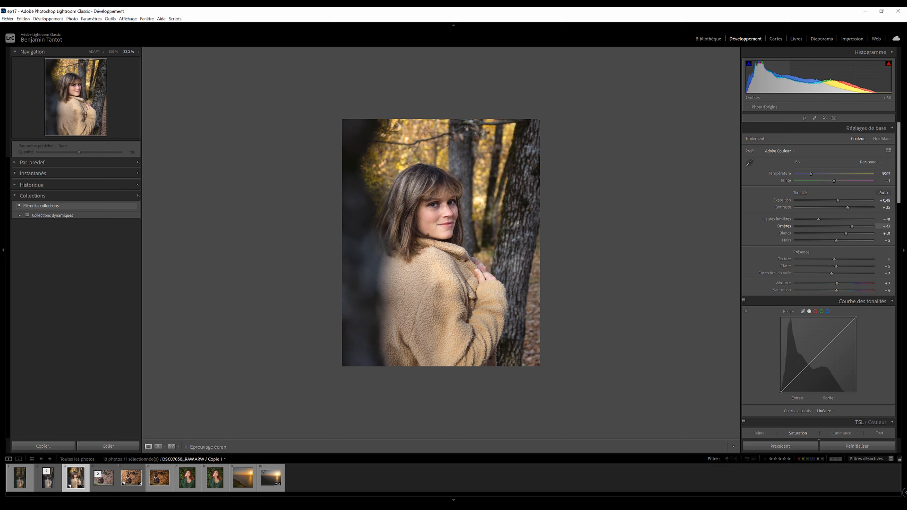
Undo a trial Clarity boost of +23 and set the Clarity to +7
drag(836, 266, 843, 266)
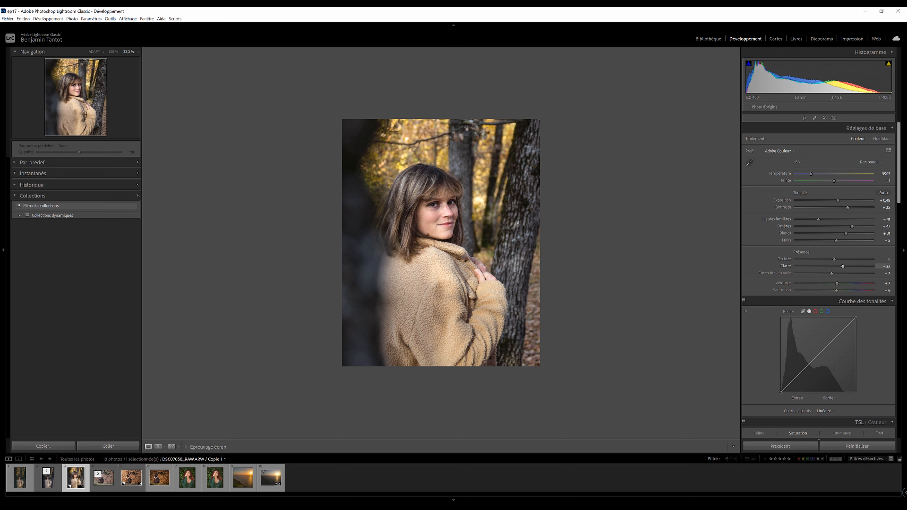
key(ctrl+z)
key(equal)
click(507, 247)
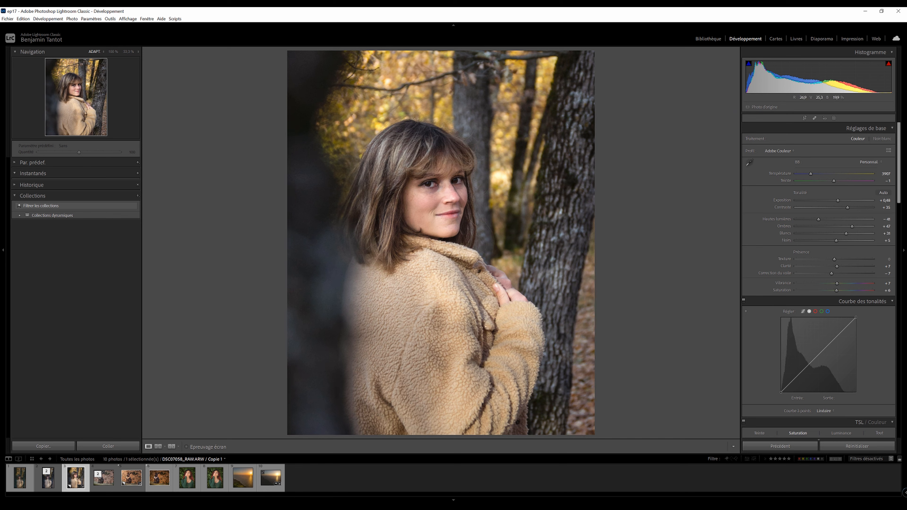
Compare the portrait before and after editing and raise the Orange saturation to +2
key(backslash)
key(backslash)
key(backslash)
scroll(818, 250, down, 6)
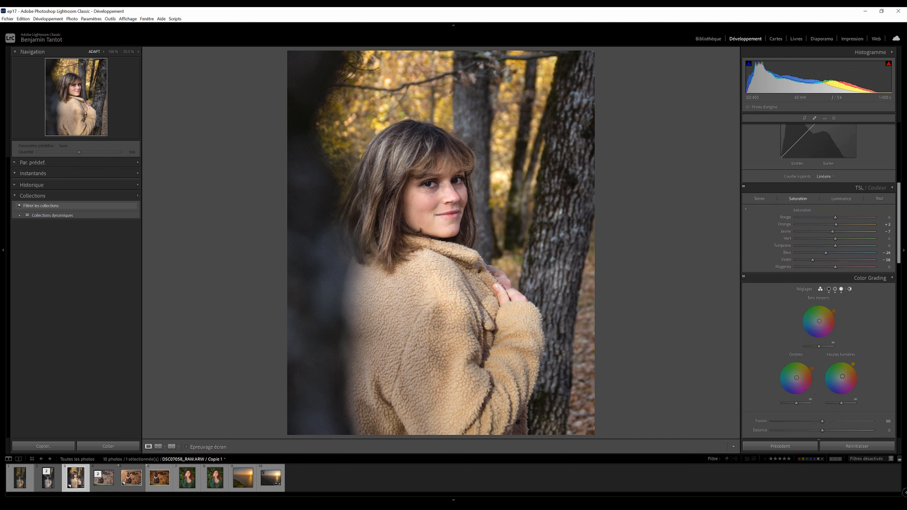
scroll(818, 251, up, 2)
scroll(818, 250, down, 6)
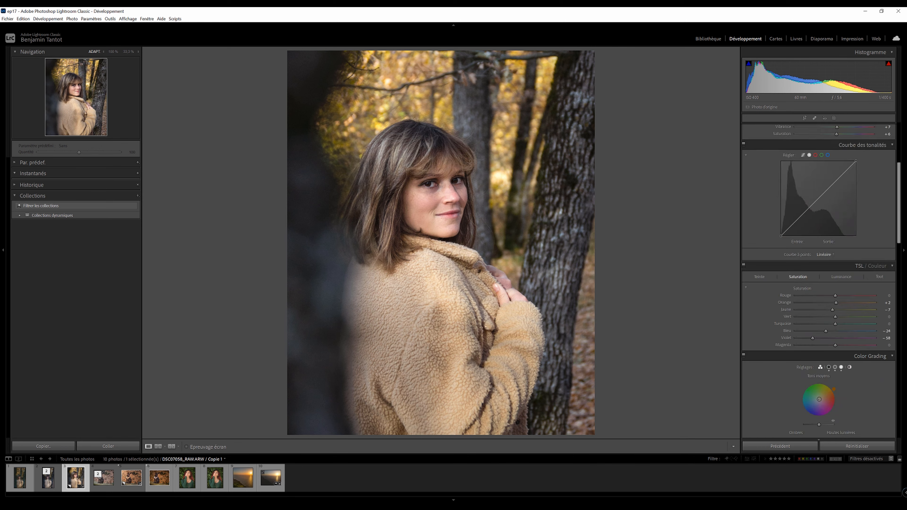
Set the sharpening Amount to 74 with Masking at 58, and the luminance noise reduction to 8
drag(796, 318, 837, 317)
key(z)
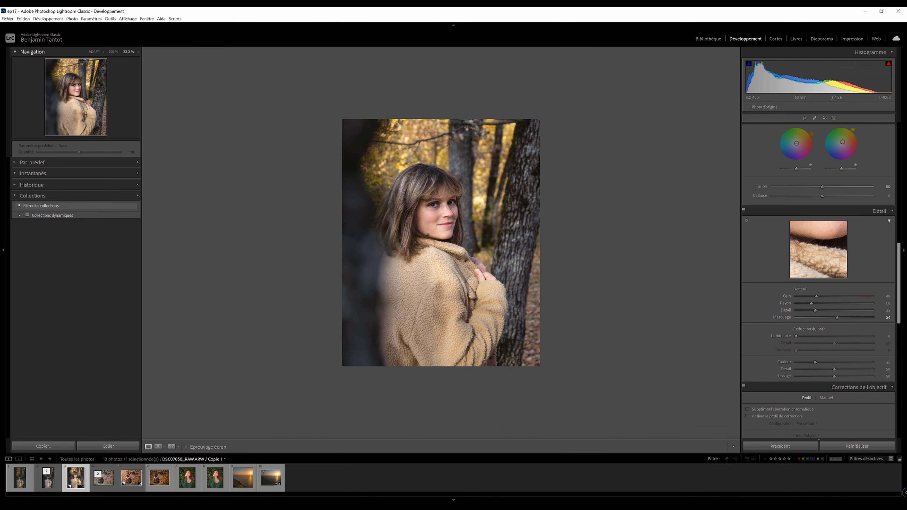
key(z)
drag(816, 297, 843, 296)
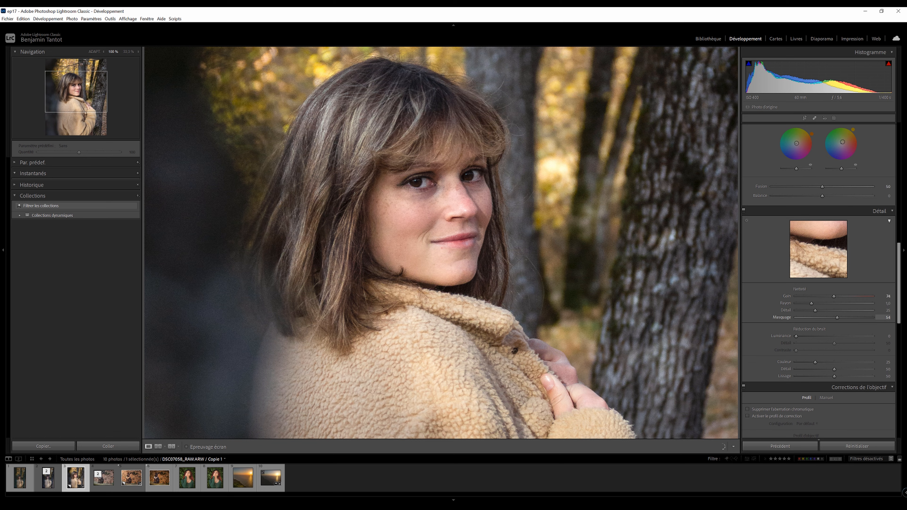
drag(797, 336, 804, 337)
key(z)
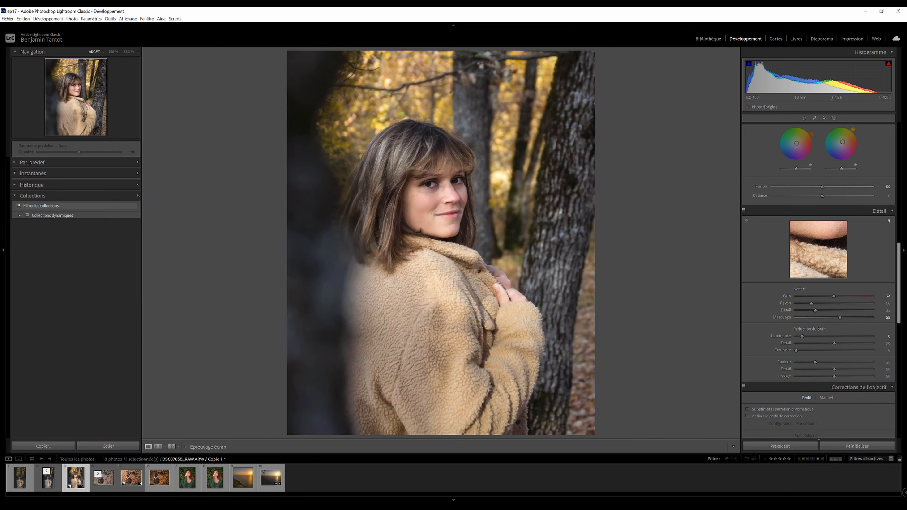
Show the shooting information over the coastal sunset RAW and examine its framing with the crop overlay
key(n)
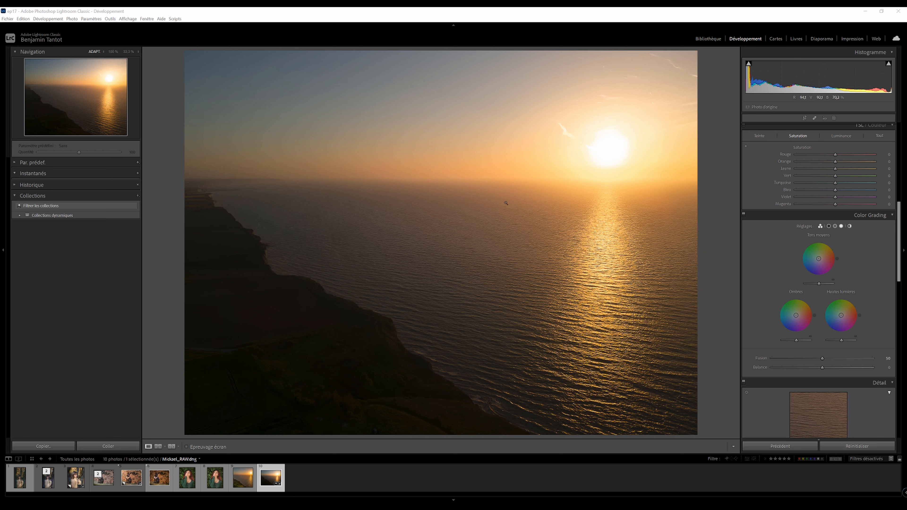
key(i)
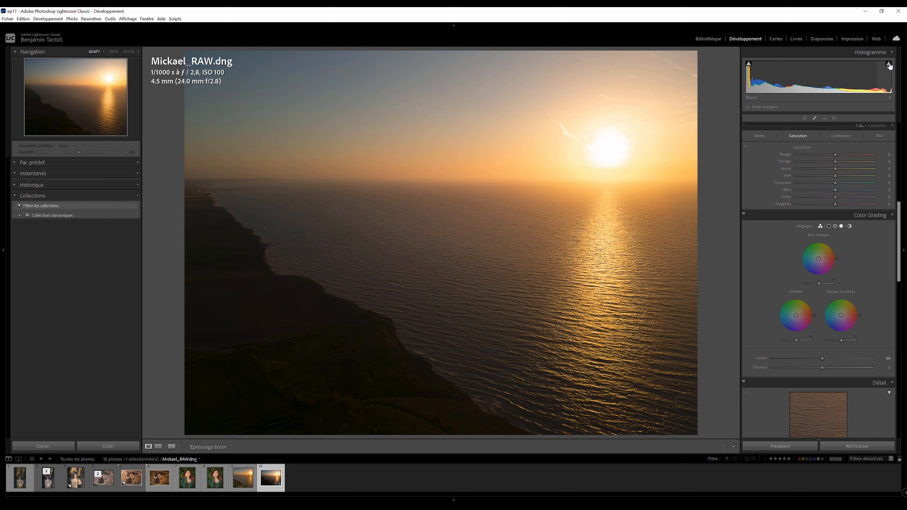
click(749, 65)
click(805, 118)
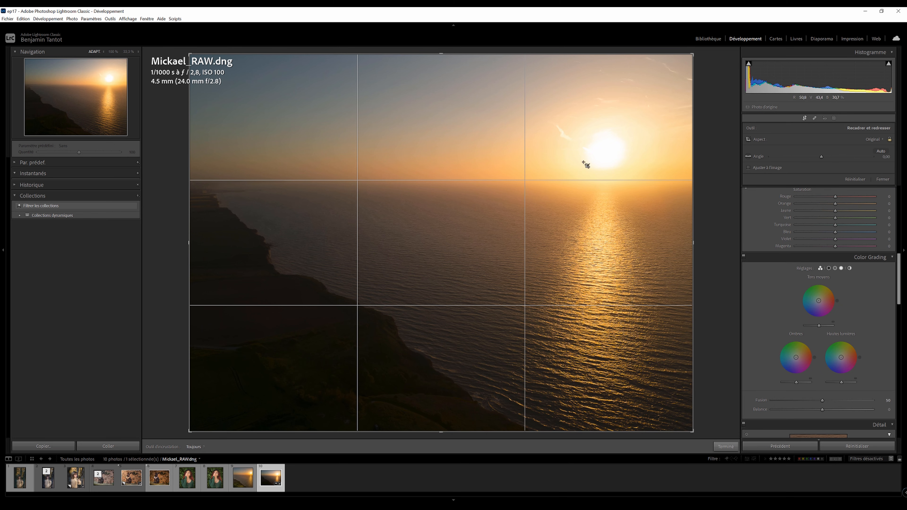
click(802, 118)
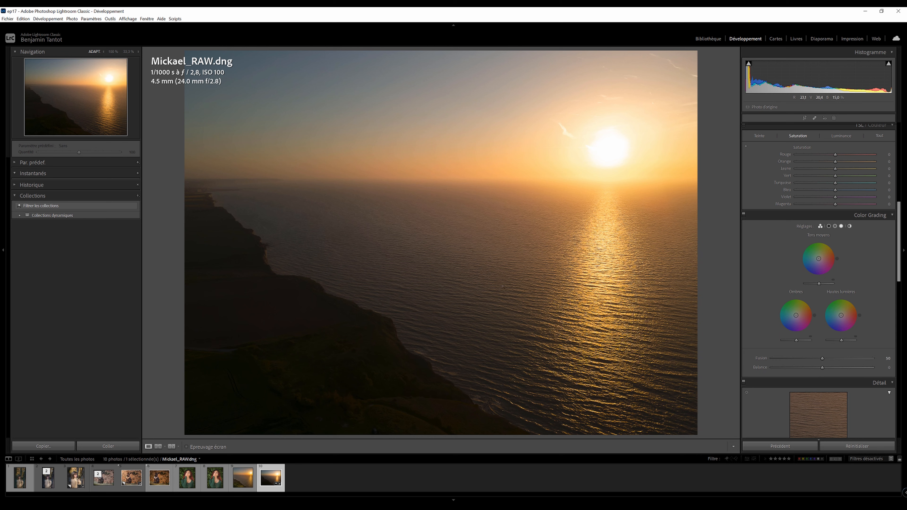
Open the edited JPEG of the coastal sunset and compare it side by side with the RAW in Reference view, panels hidden
click(243, 477)
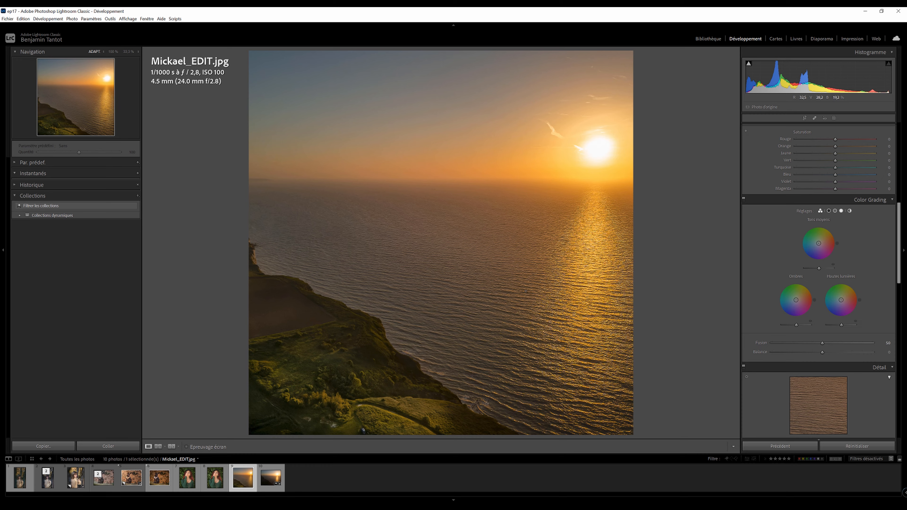
click(384, 355)
click(415, 318)
drag(346, 428, 354, 267)
key(shift+r)
key(Tab)
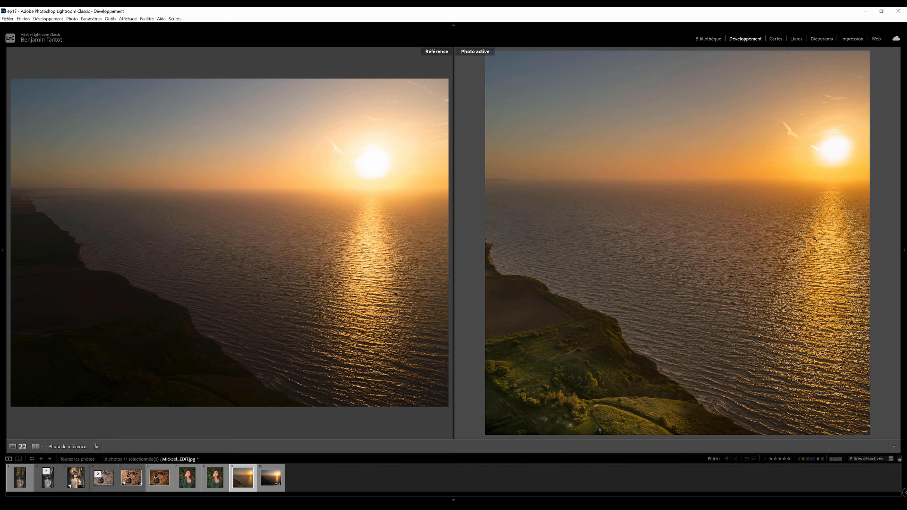
Restore the panels, create a virtual copy of the coastal sunset RAW and show its basic adjustments
key(Tab)
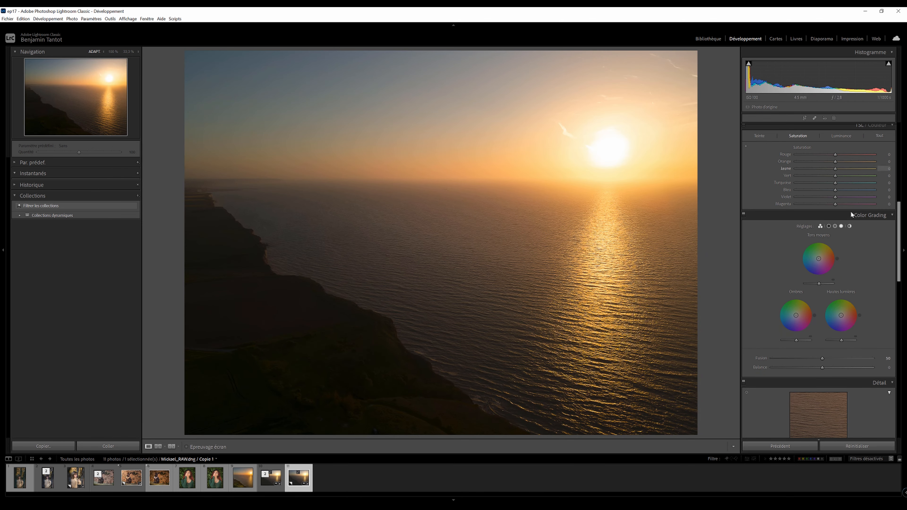
scroll(858, 268, up, 8)
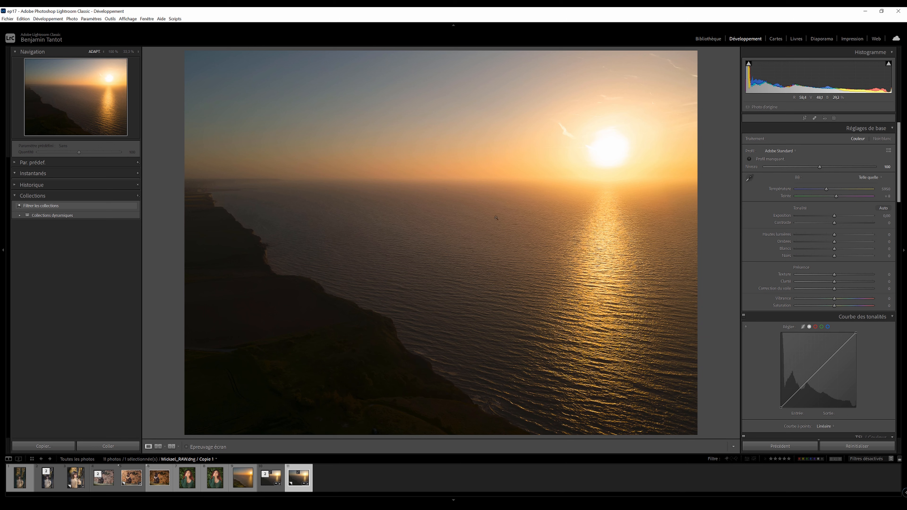
Try a 1 x 1 crop on the coastal sunset, shifting the image so the cliff and the sun both stay in frame
click(805, 118)
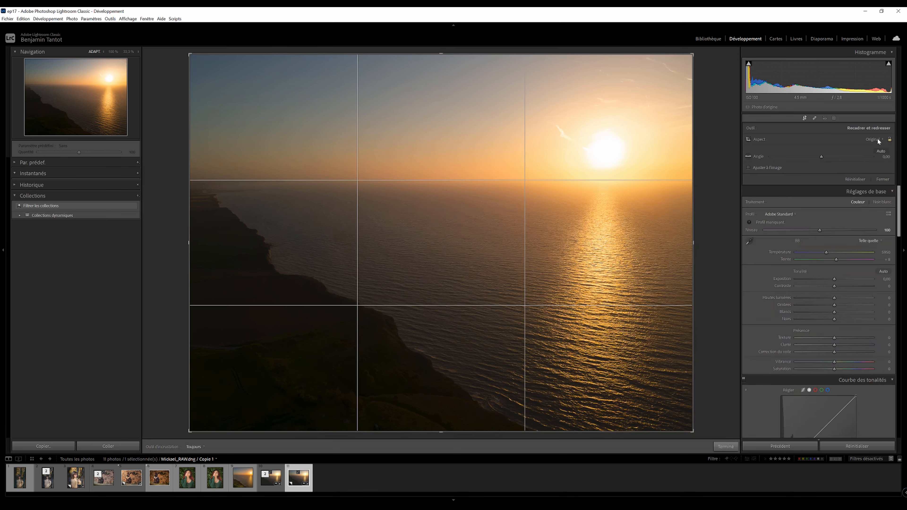
click(876, 139)
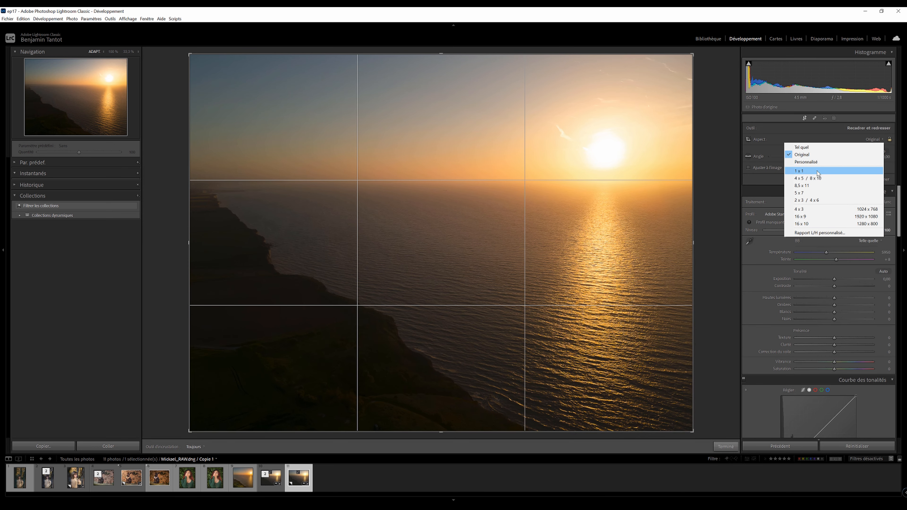
click(819, 173)
drag(485, 211, 420, 211)
click(809, 117)
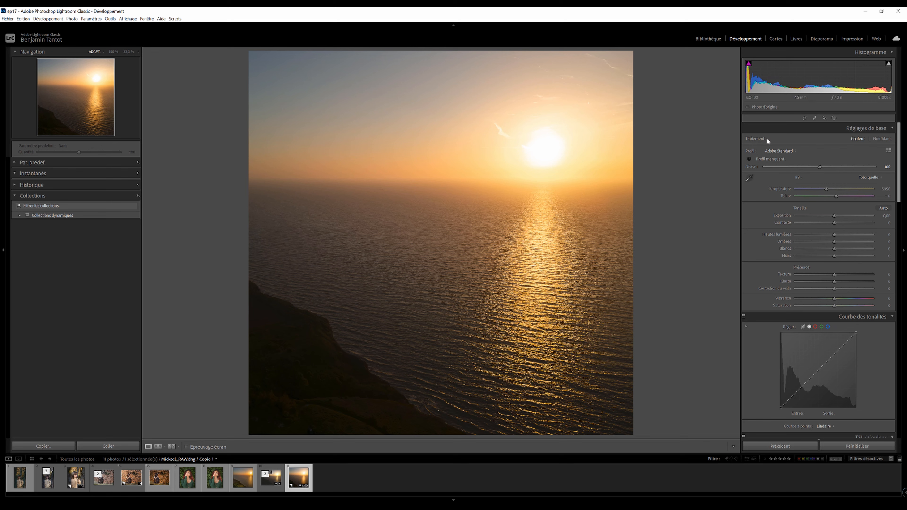
click(805, 118)
click(805, 118)
Set Highlights to -50, Shadows to +41, Whites to -12, Blacks to +39, Clarity to +31 and Dehaze to +5
drag(835, 235, 816, 237)
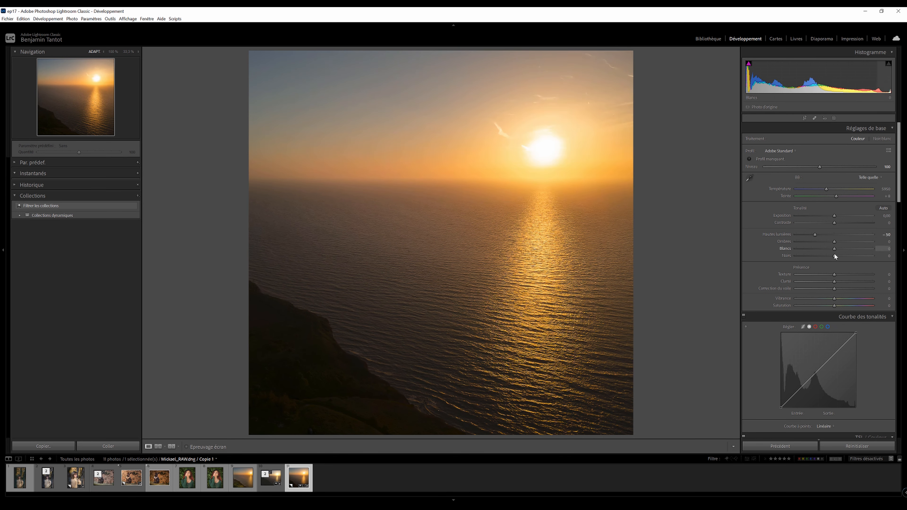
scroll(828, 253, down, 2)
drag(839, 242, 879, 243)
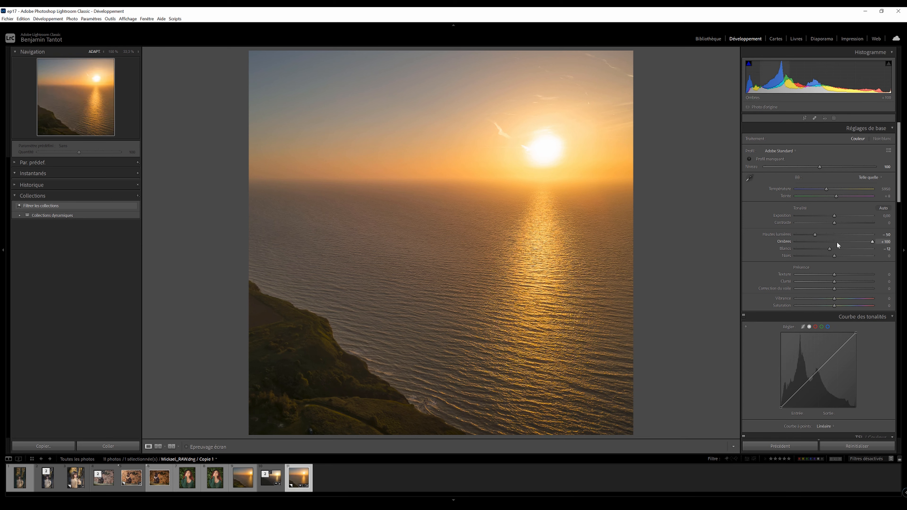
drag(833, 244, 873, 243)
drag(841, 242, 843, 283)
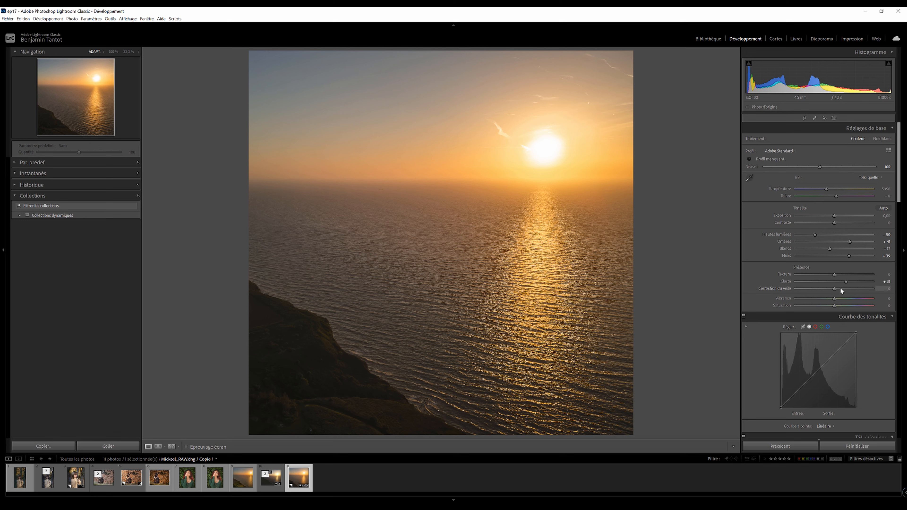
mouse_move(840, 288)
mouse_down()
mouse_move(826, 289)
mouse_move(838, 289)
mouse_up()
Add a radial gradient mask over the dark cliff in the photo's lower-left corner, with the photo viewed at 50%
click(111, 53)
click(128, 53)
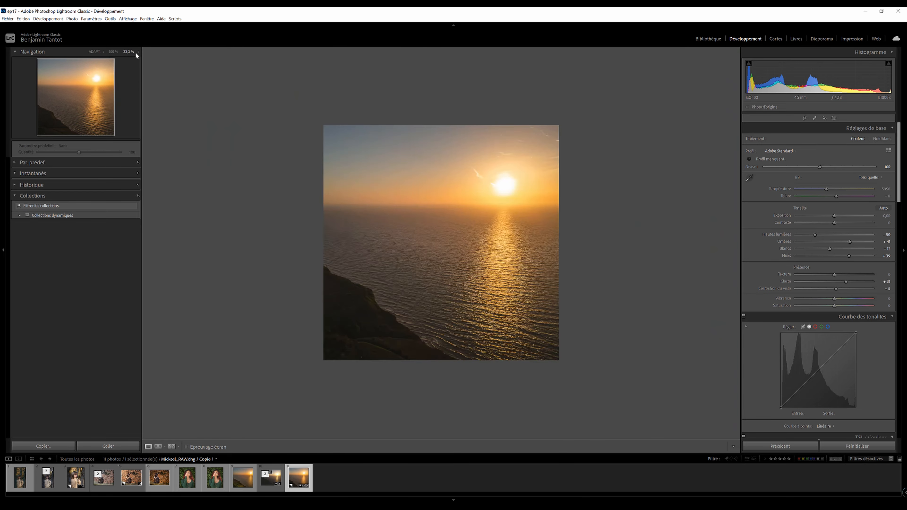
click(138, 53)
click(117, 92)
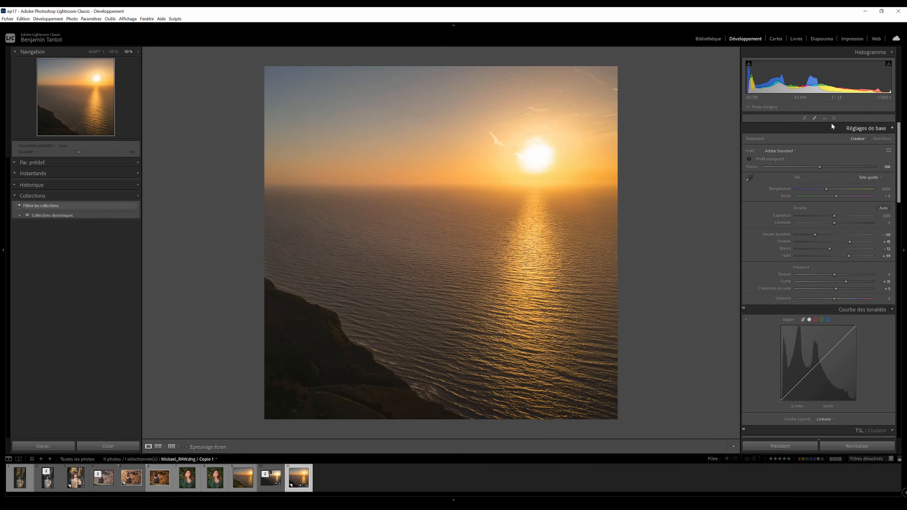
click(832, 125)
click(836, 117)
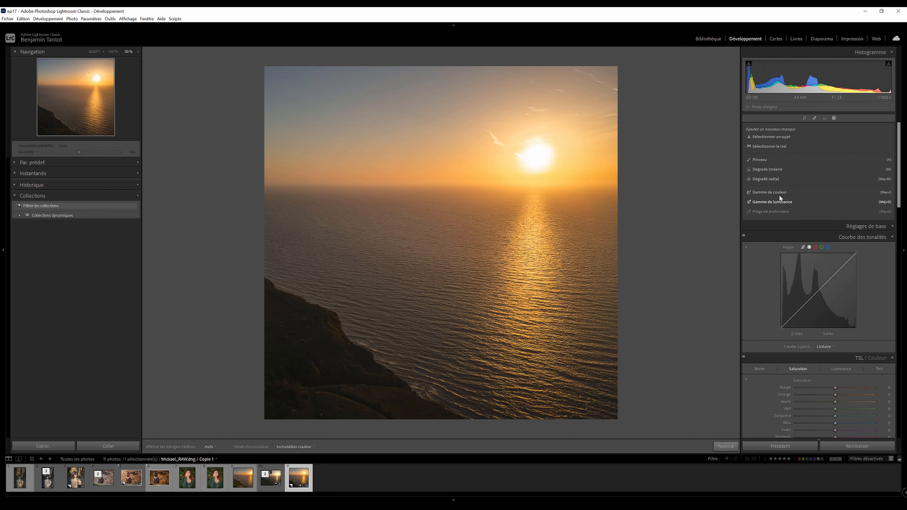
click(772, 180)
drag(275, 348, 425, 453)
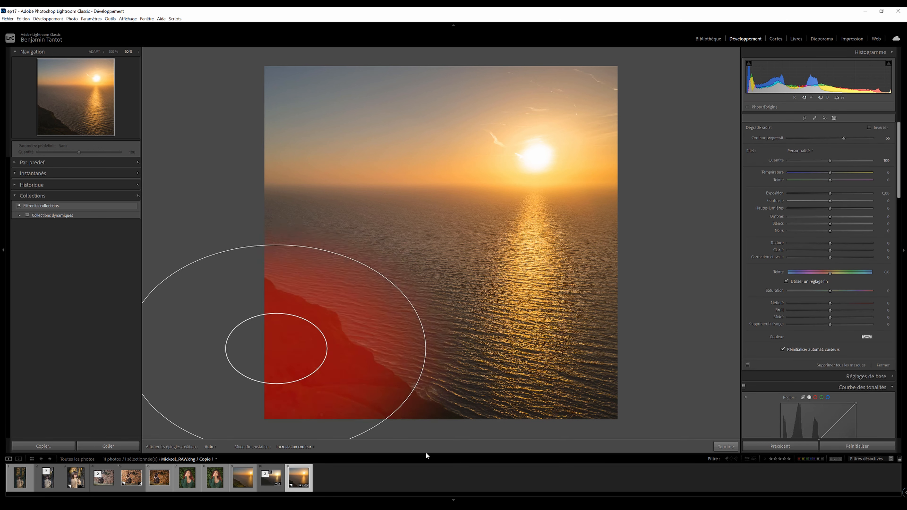
drag(427, 394, 343, 411)
Hide the mask overlay and set the cliff mask's Exposure to 0.34, Shadows to 18 and Clarity to 52
click(827, 206)
double_click(778, 203)
key(o)
mouse_move(840, 215)
mouse_down()
mouse_move(847, 215)
mouse_move(837, 217)
mouse_up()
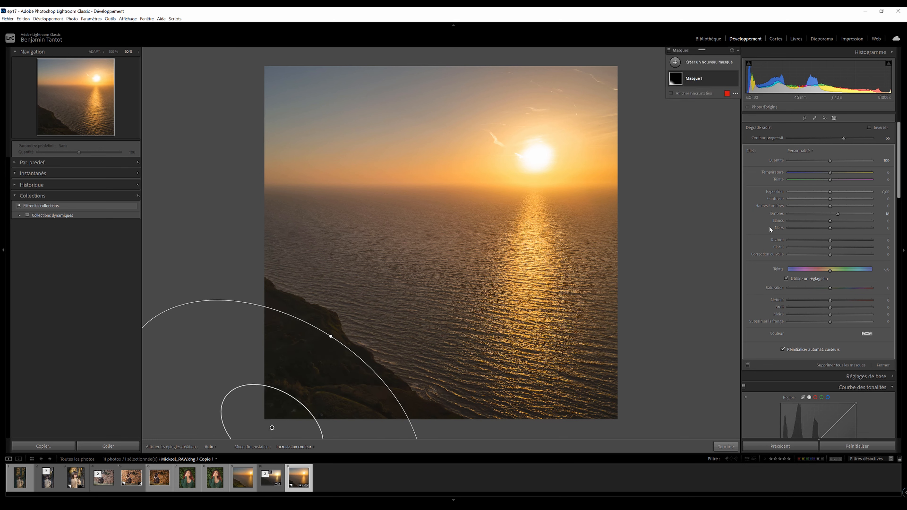
drag(831, 192, 830, 193)
mouse_move(835, 249)
mouse_down()
mouse_move(892, 244)
mouse_move(802, 258)
mouse_move(861, 254)
mouse_move(852, 253)
mouse_up()
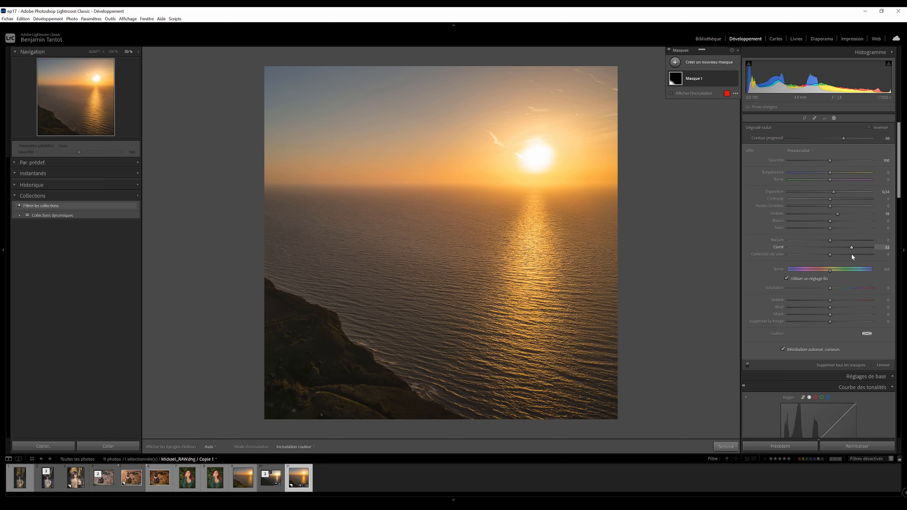
Fit the radial gradient to the cliff's slope and set its Highlights to 23, Shadows to 22, Whites to 15 and Clarity to 37
click(852, 214)
drag(853, 216, 840, 217)
mouse_move(366, 430)
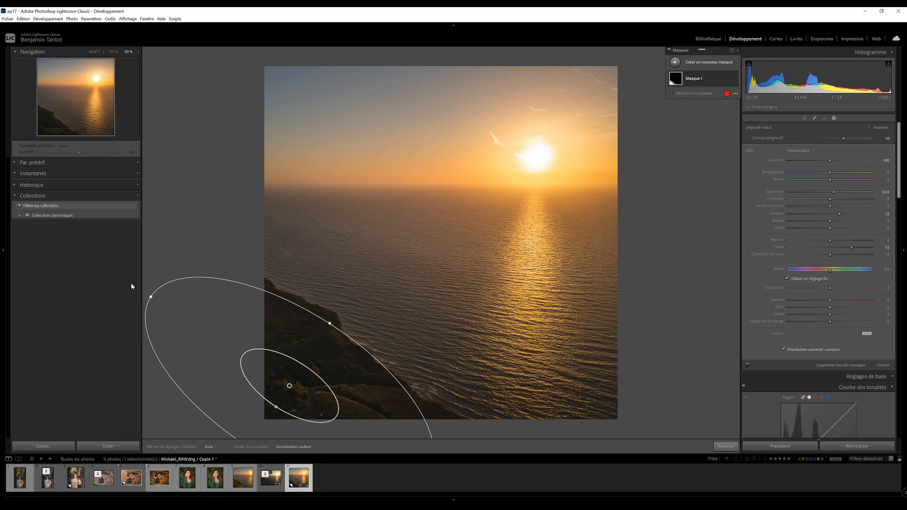
drag(200, 300, 208, 298)
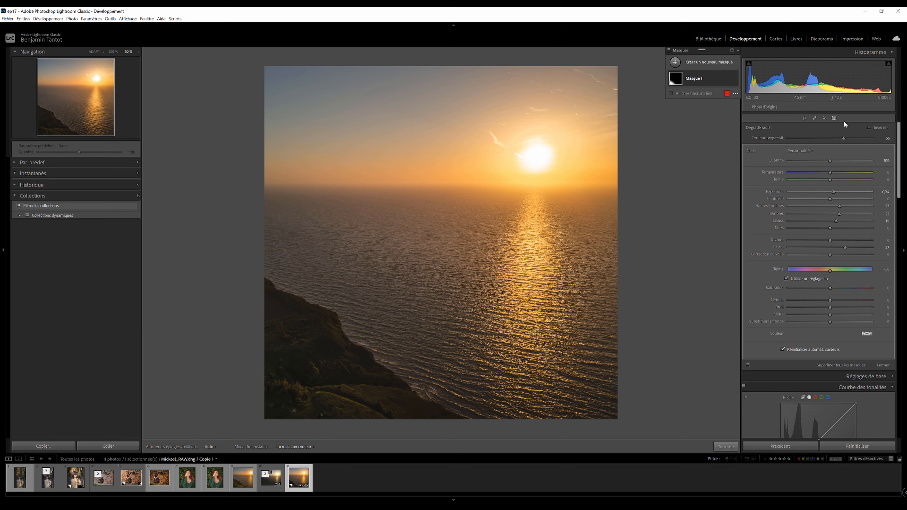
click(835, 118)
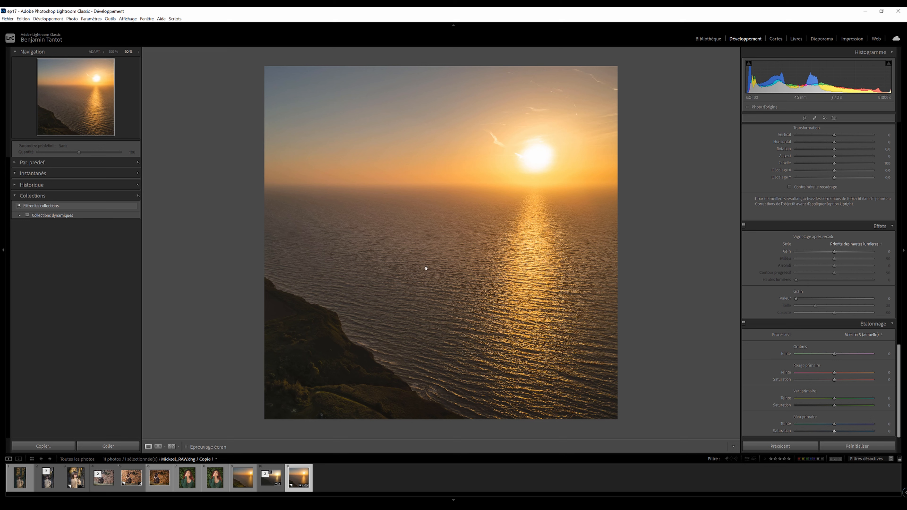
Set the blue primary Saturation in Calibration to +39 and undo the trial change of its hue
click(820, 432)
drag(780, 434, 728, 437)
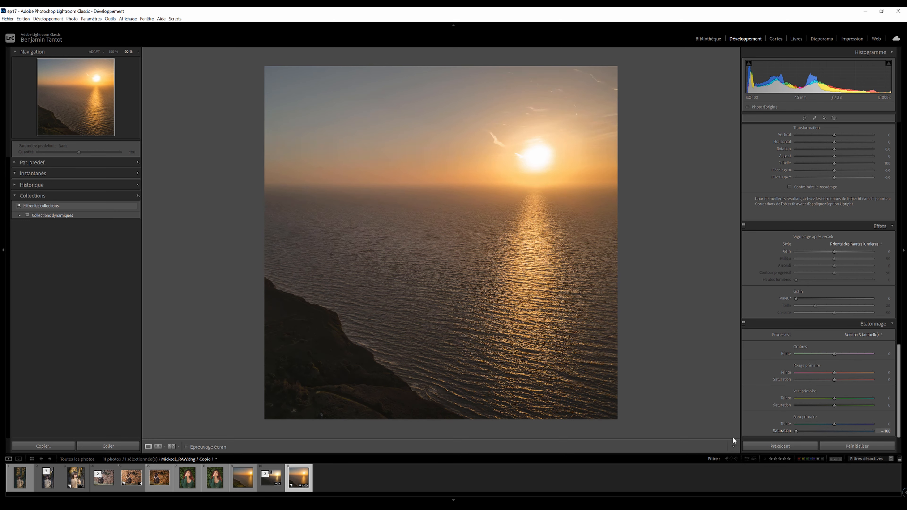
drag(868, 431, 844, 433)
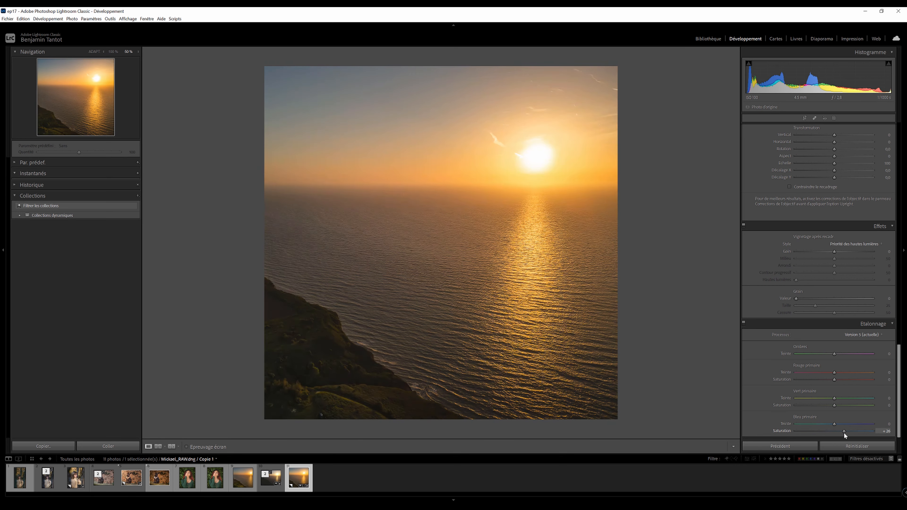
click(827, 424)
key(ctrl+z)
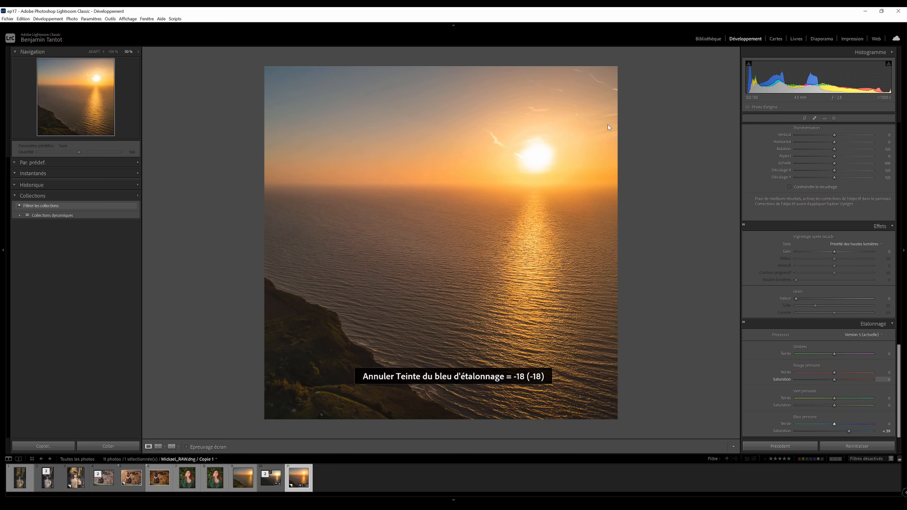
Color grade the sunset with yellow highlights, slightly teal midtones and slightly blue shadows, resetting the purple midtone trial
scroll(868, 380, up, 5)
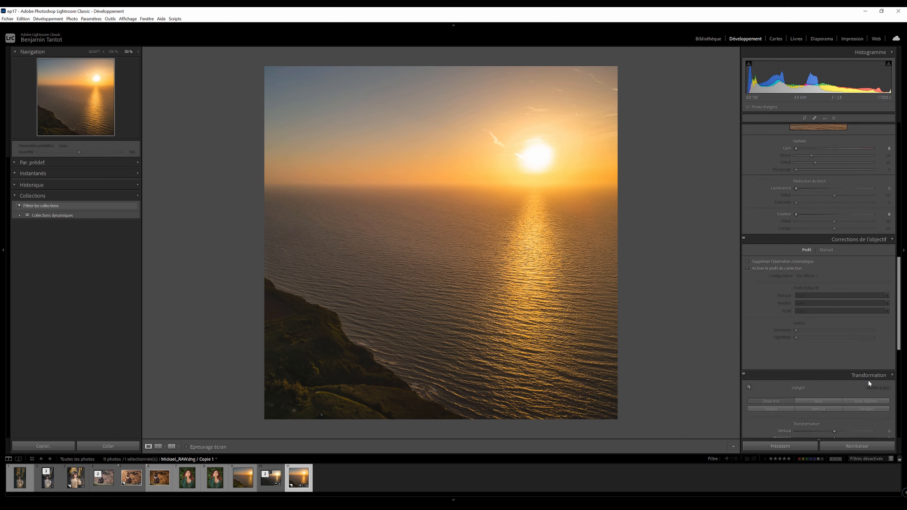
scroll(817, 366, up, 6)
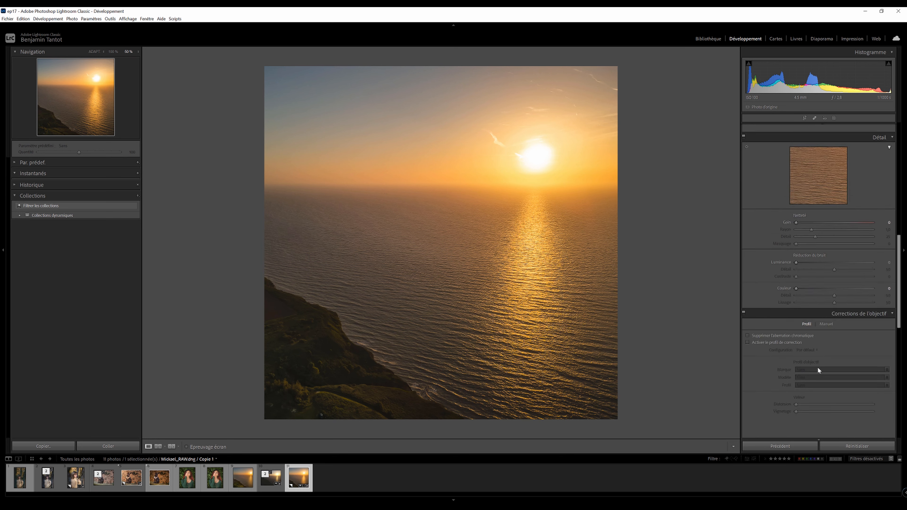
drag(841, 366, 842, 366)
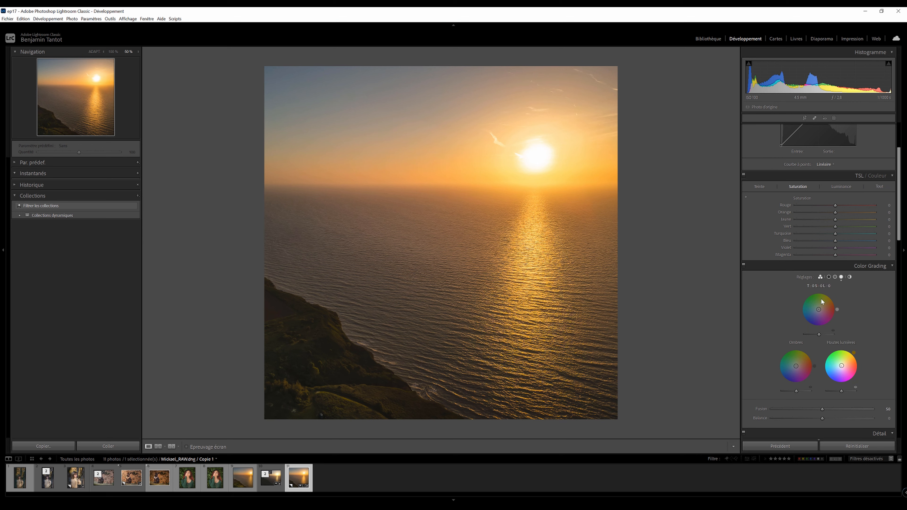
drag(821, 298, 818, 311)
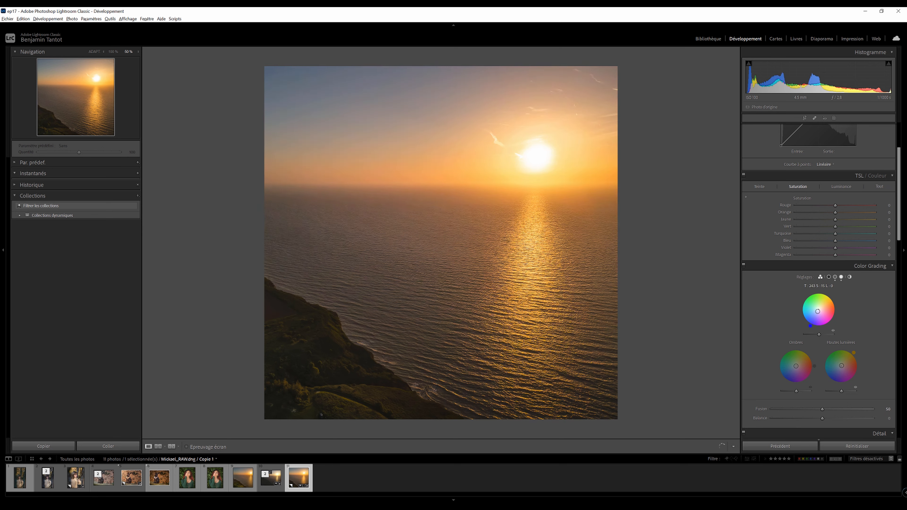
double_click(816, 311)
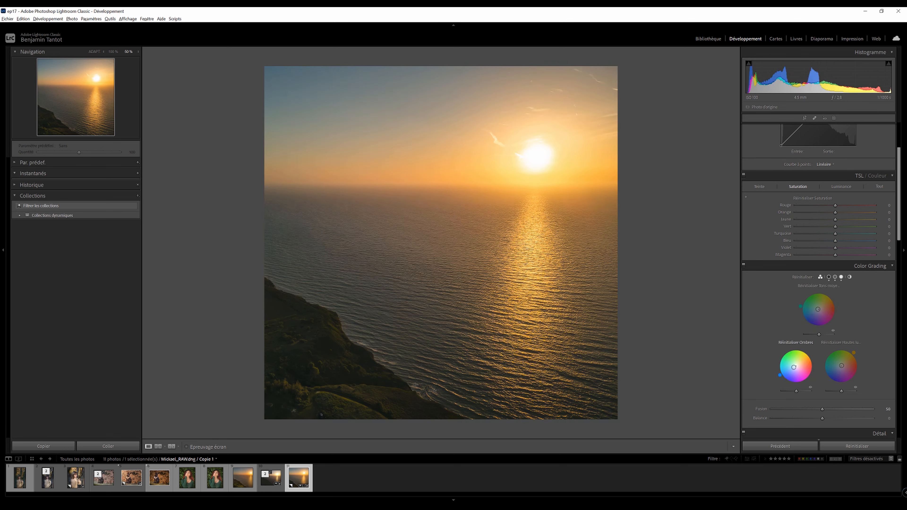
drag(797, 368, 795, 367)
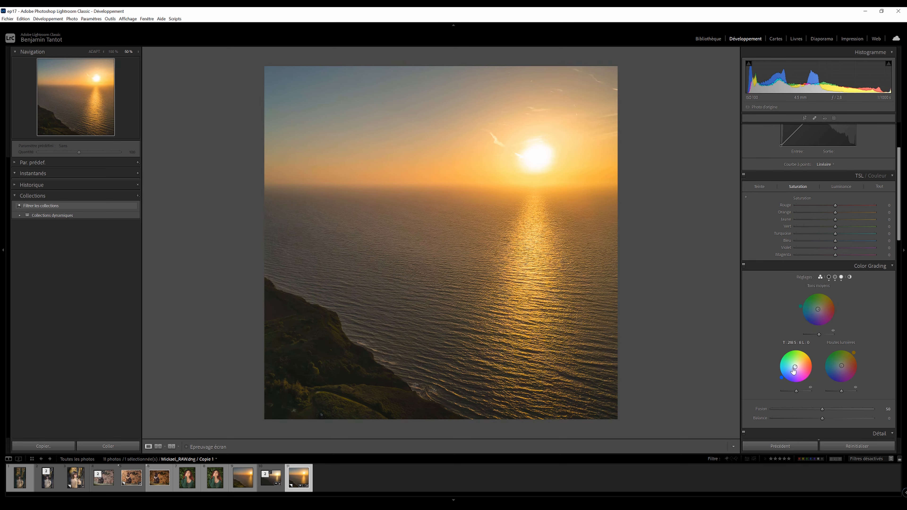
Compare before and after, and set Contrast to +10, Shadows to +60, Clarity to +23 and Vibrance to +8
scroll(889, 316, up, 3)
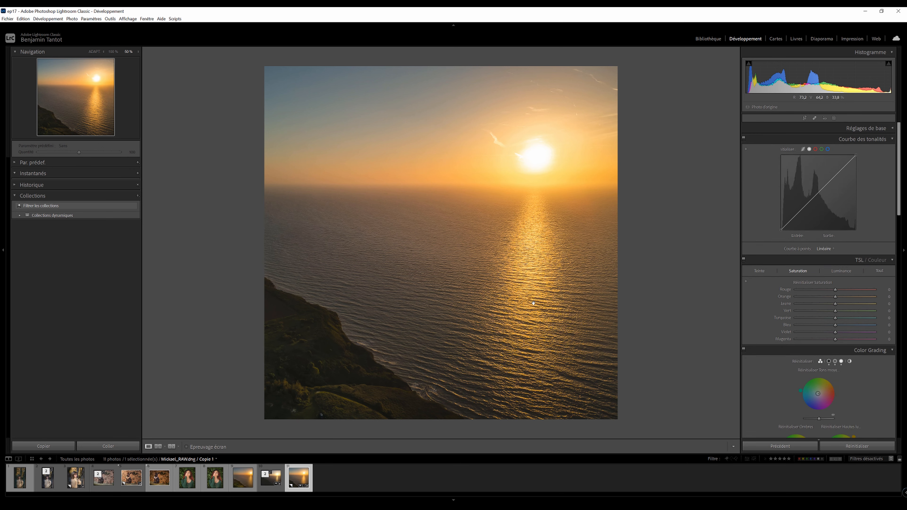
key(backslash)
key(backslash)
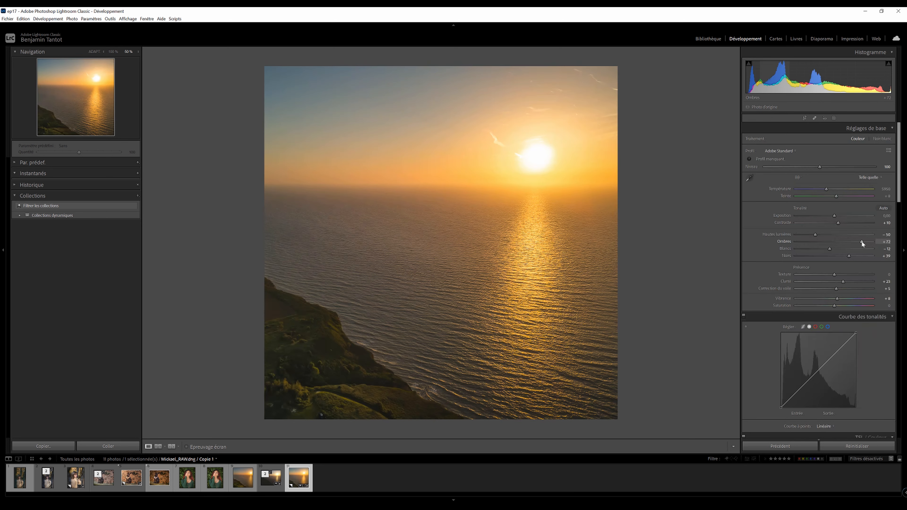
key(ctrl+z)
drag(850, 241, 857, 241)
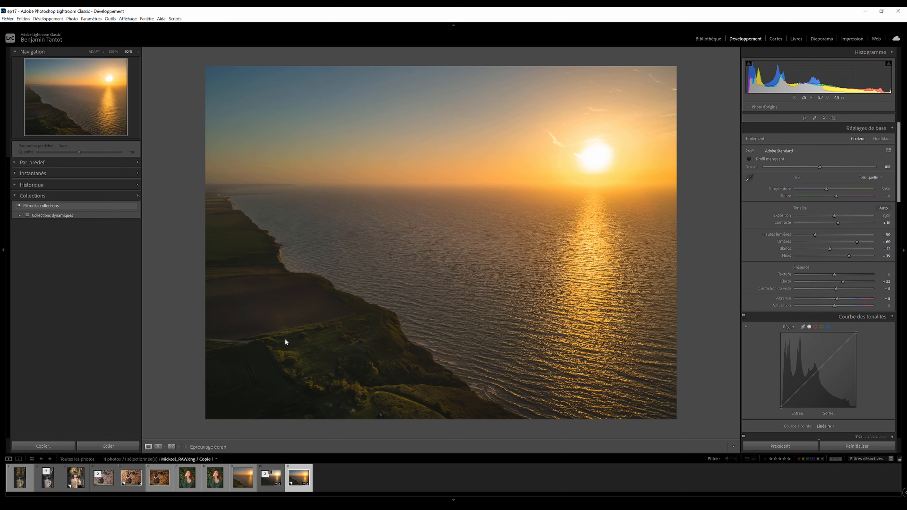
Examine the full framing of the coastal sunset with the crop overlay at the original aspect ratio
click(232, 244)
click(232, 244)
click(803, 117)
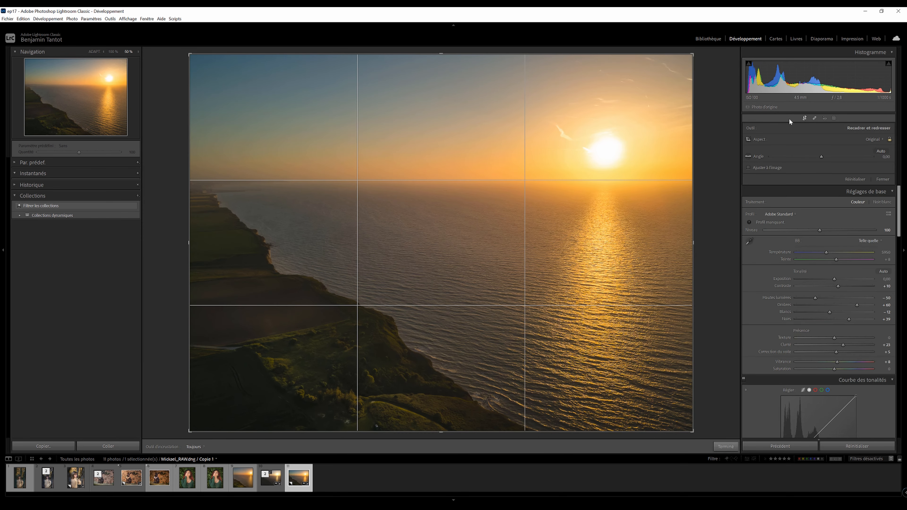
click(804, 117)
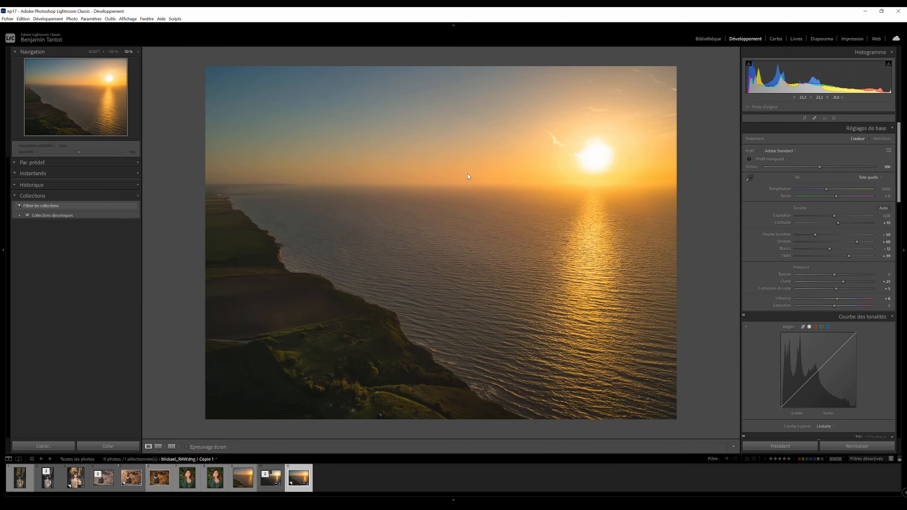
Enlarge and reposition the cliff's radial gradient to reach the fields, and undo a trial increase of Vibrance
click(835, 118)
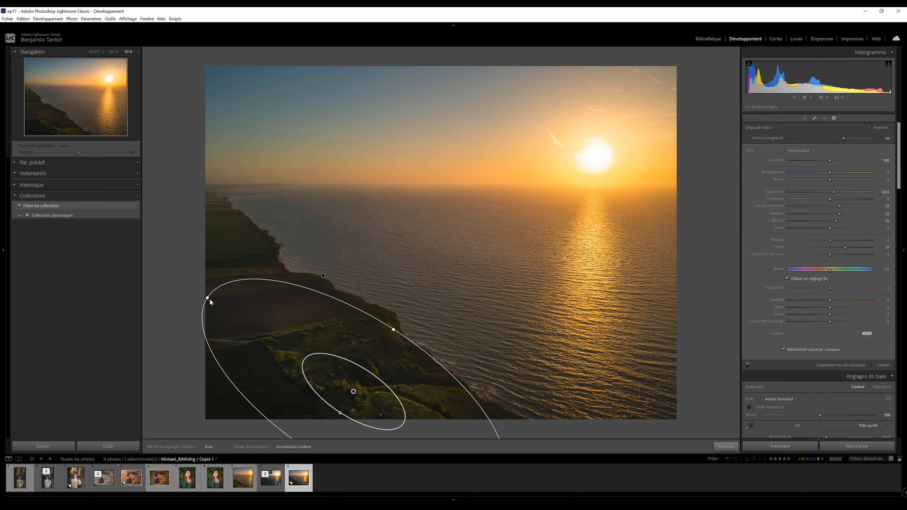
drag(209, 298, 248, 429)
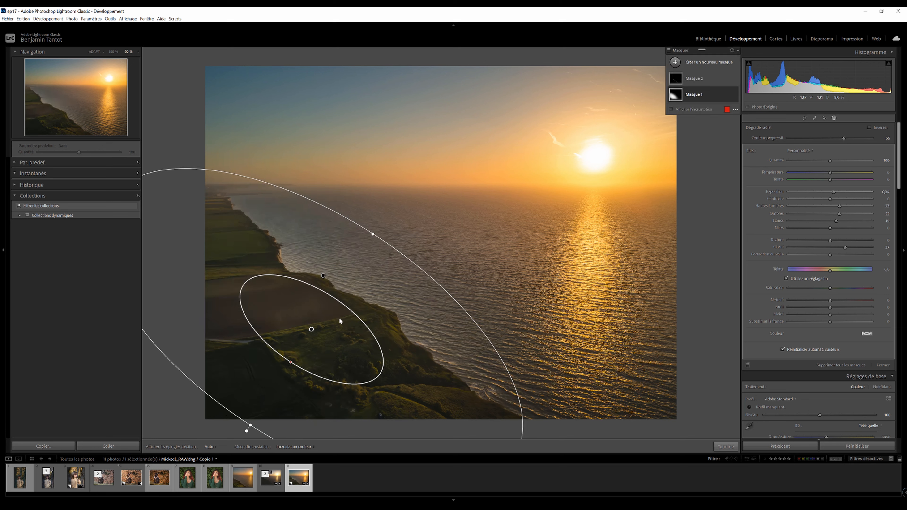
drag(363, 322, 304, 387)
click(835, 118)
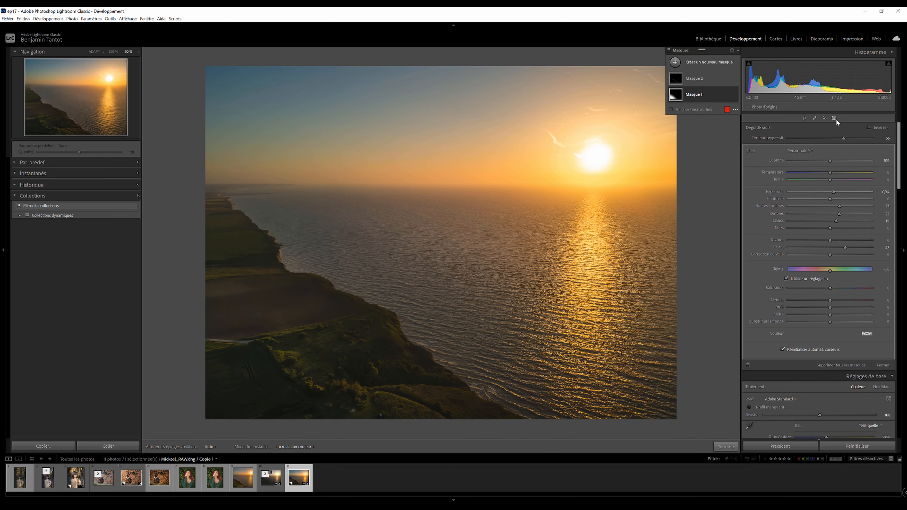
drag(837, 298, 849, 298)
key(ctrl+z)
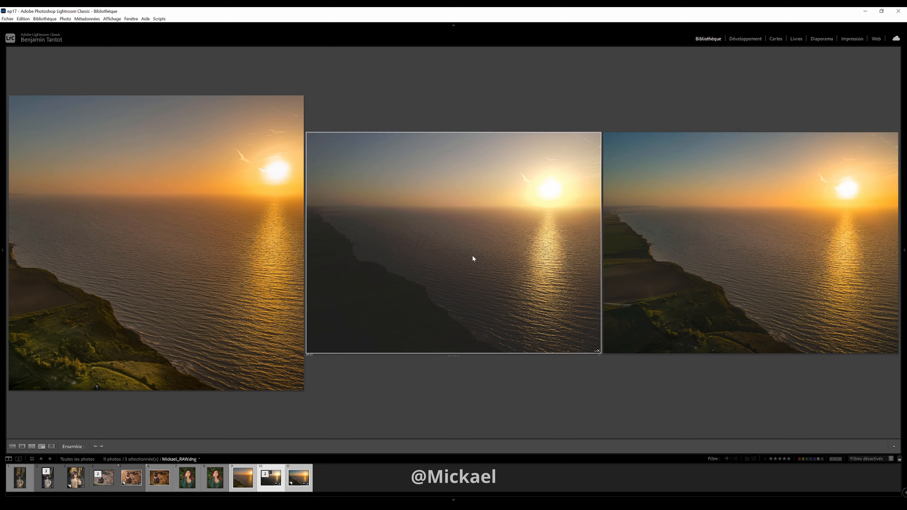
Compare the edited JPEG, the RAW and the virtual copy side by side in the Library, and open the red-haired portrait in Develop
click(691, 189)
click(462, 218)
click(804, 222)
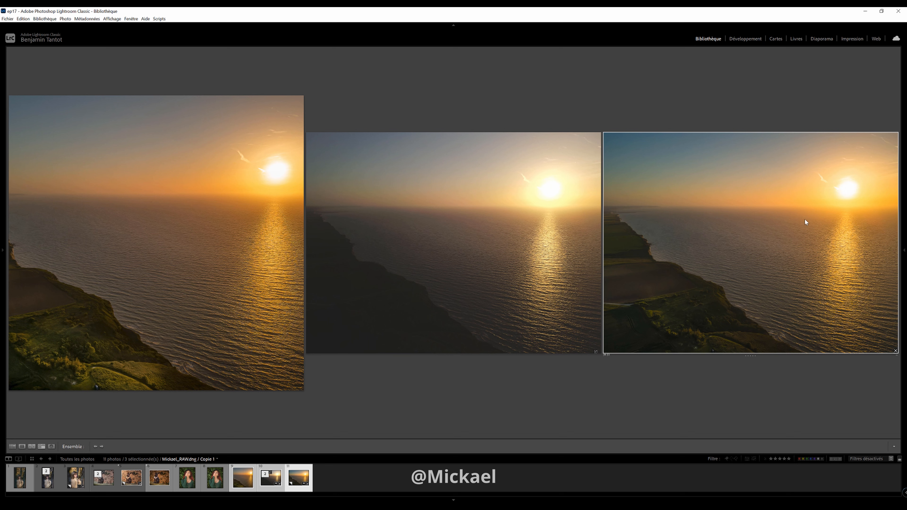
key(Left)
key(Left)
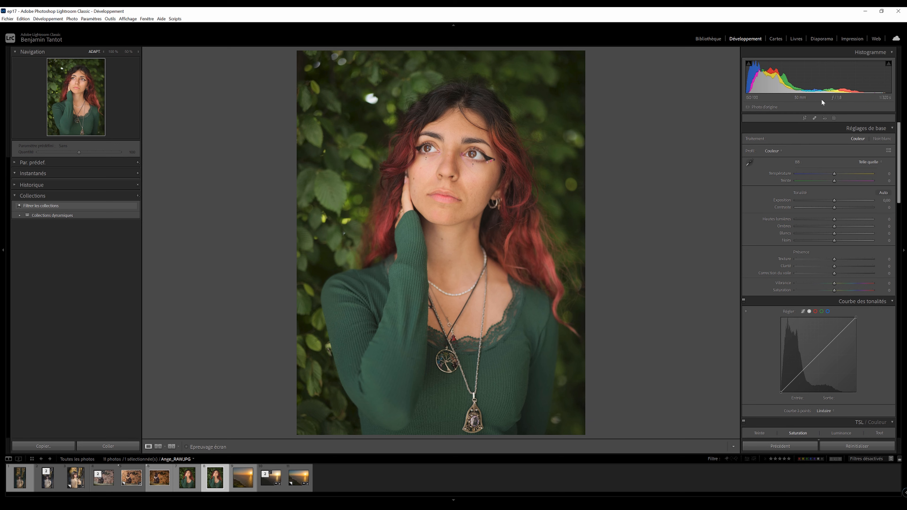
Show the photo info overlay and examine the unedited portrait's eyes, makeup and skin at 100%
key(i)
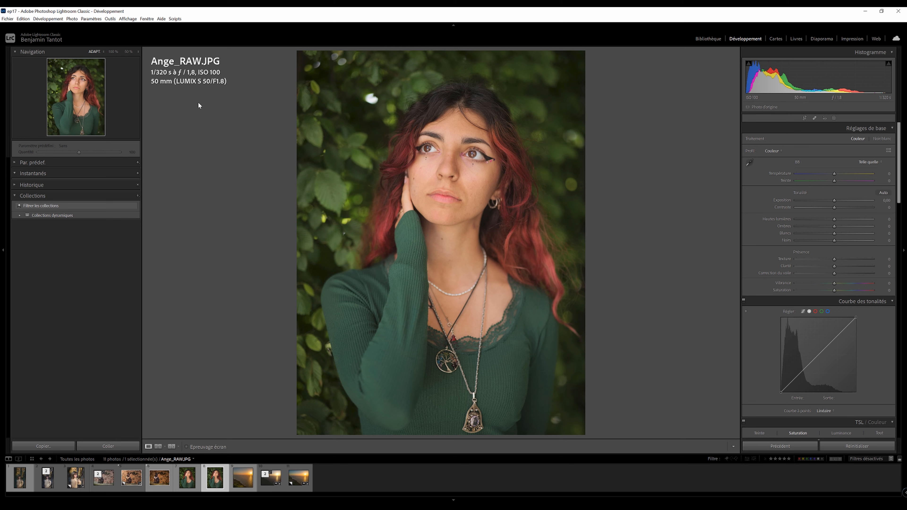
click(452, 152)
key(ctrl+equal)
drag(541, 253, 585, 285)
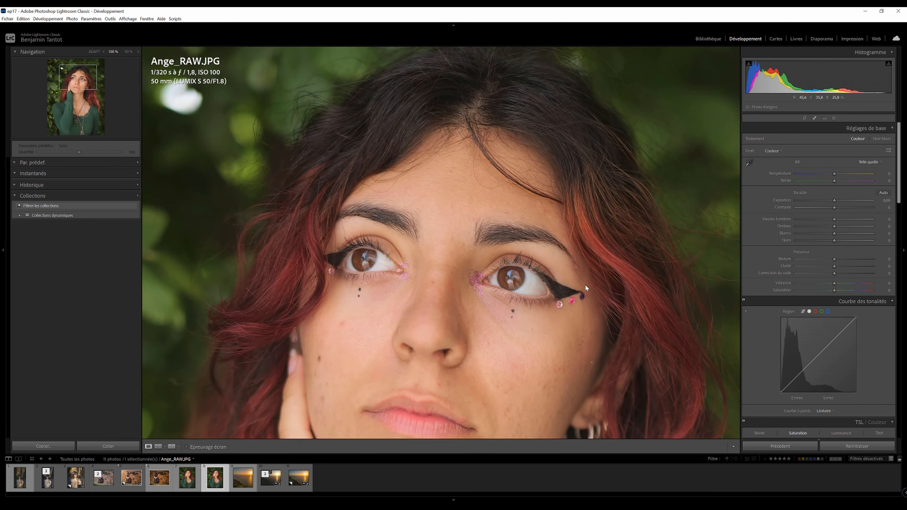
click(582, 165)
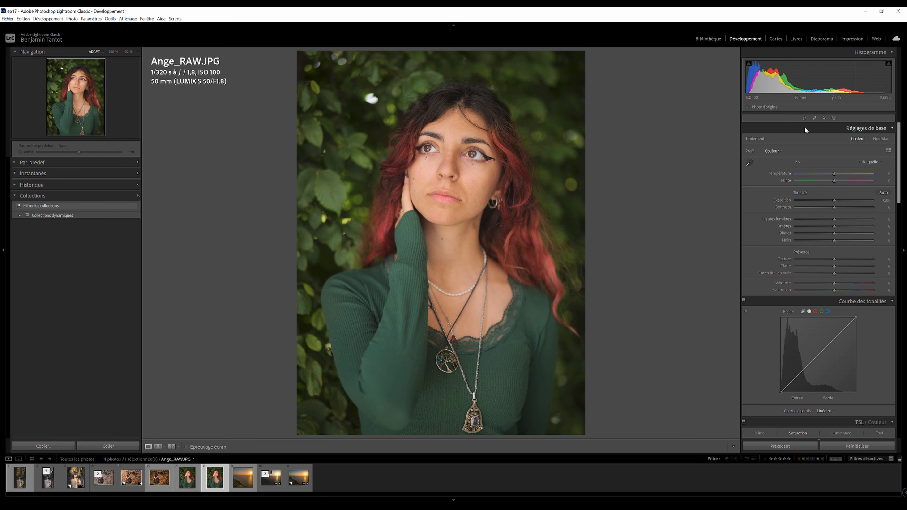
Check the portrait's framing with the crop overlay and examine the bright white spot in the background foliage at 100%
click(804, 118)
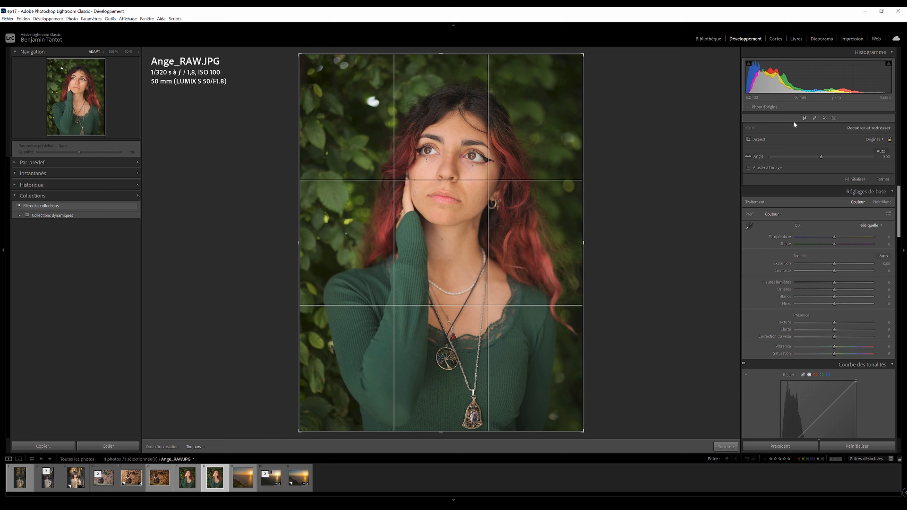
click(802, 117)
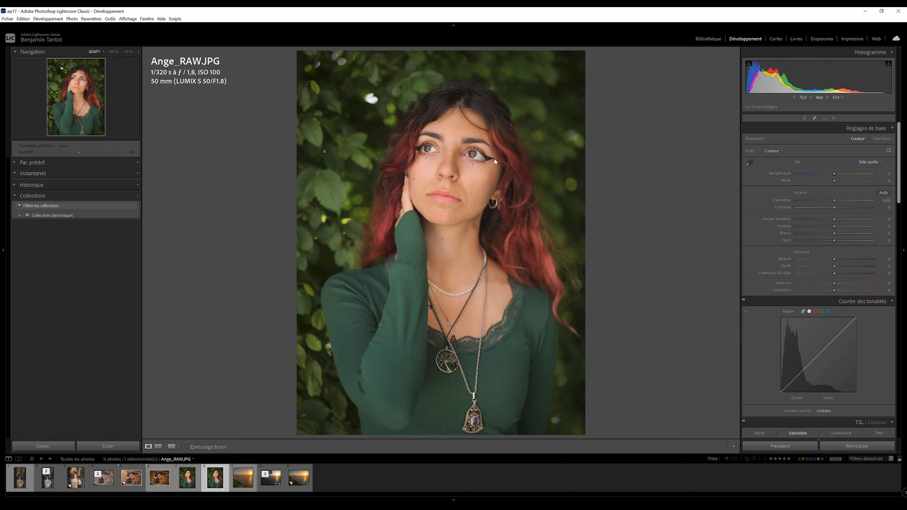
click(365, 109)
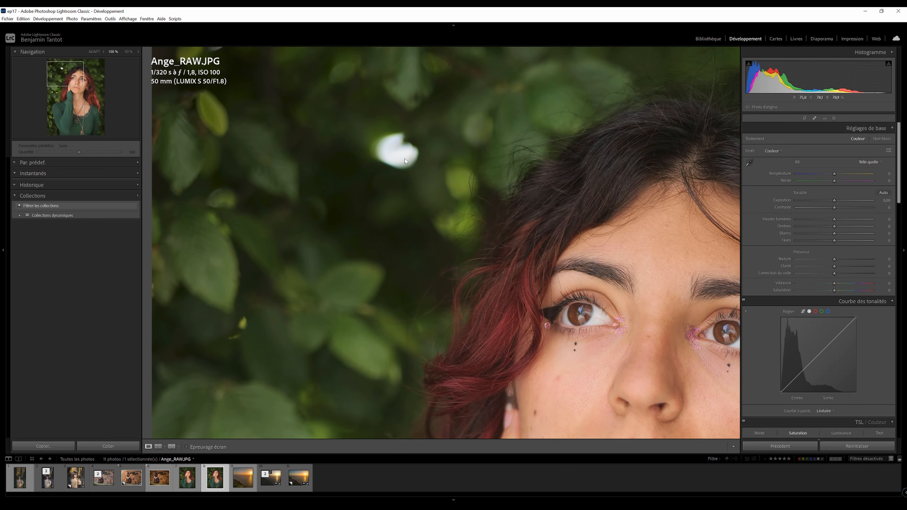
click(398, 154)
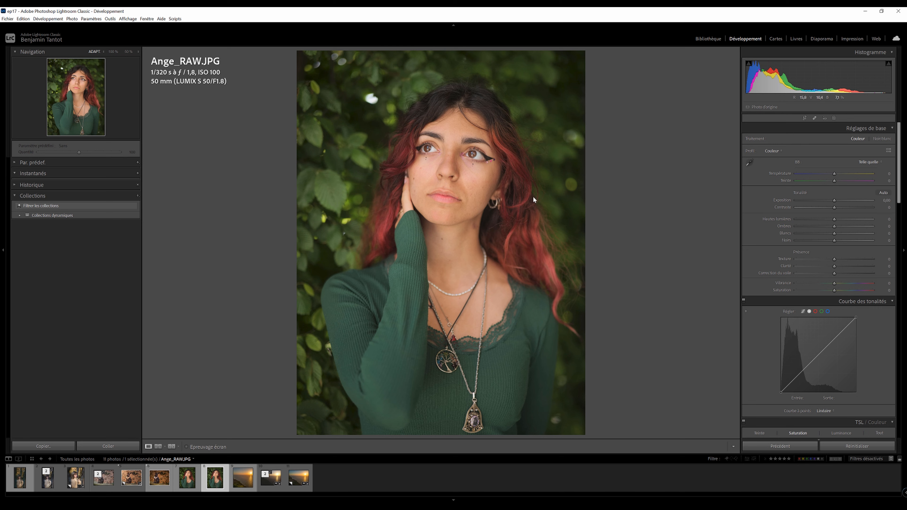
Compare the edited JPEG with the unedited portrait by alternating between them, in full view and enlarged at 100%
click(194, 483)
key(Right)
key(Left)
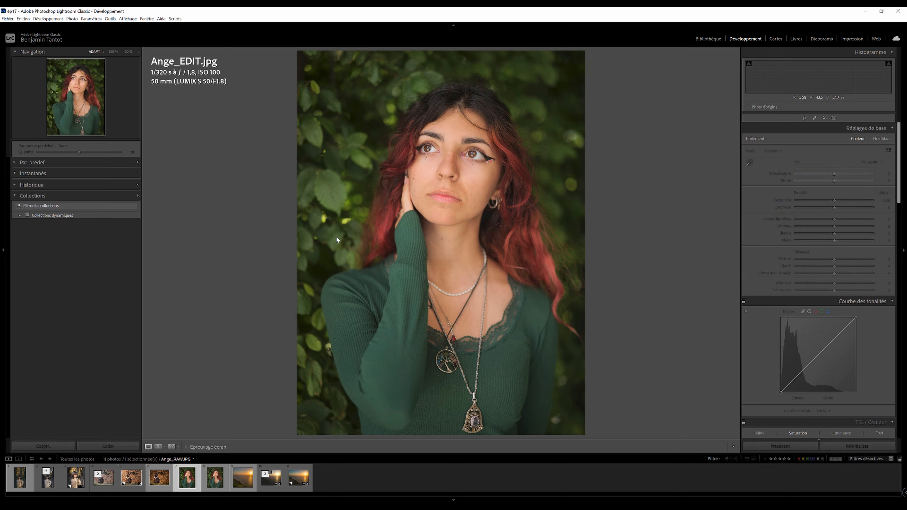
key(Right)
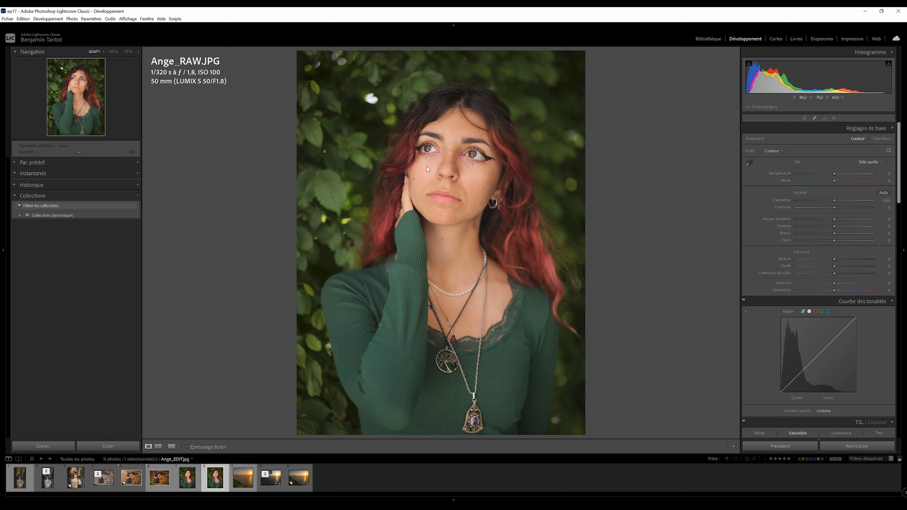
key(Left)
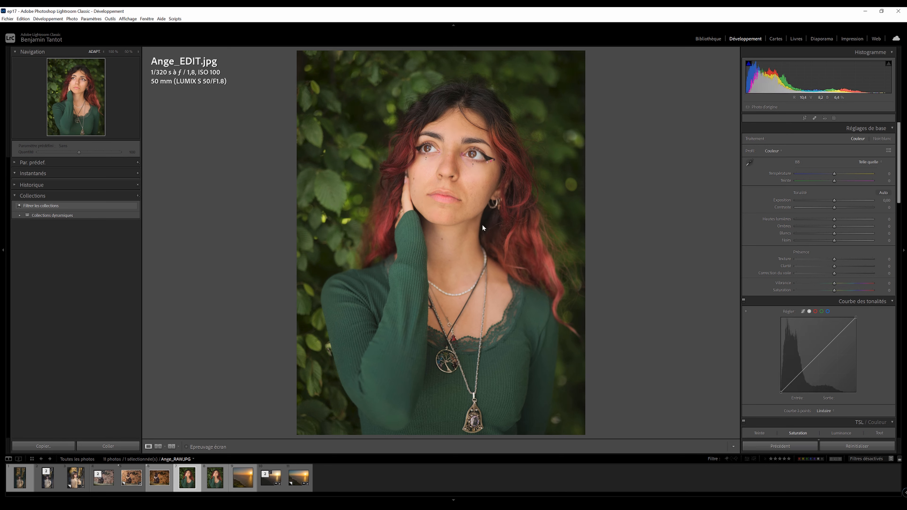
click(475, 232)
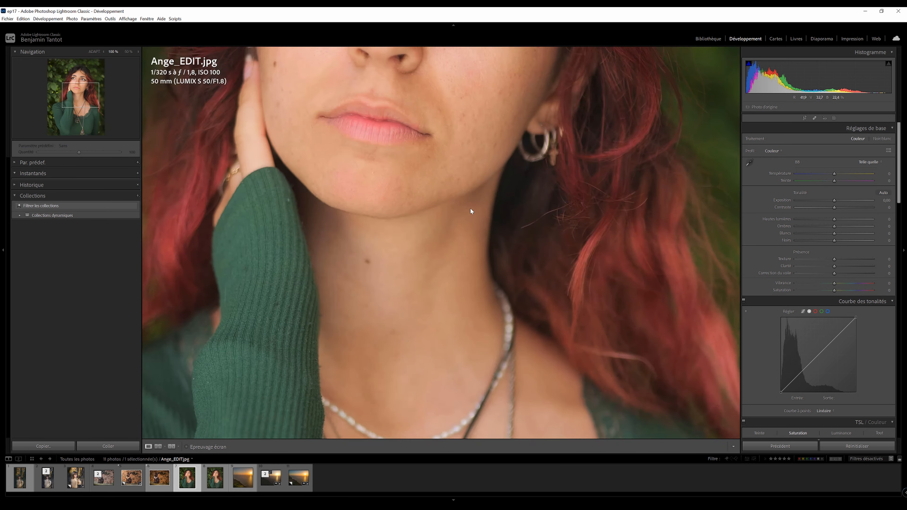
click(475, 239)
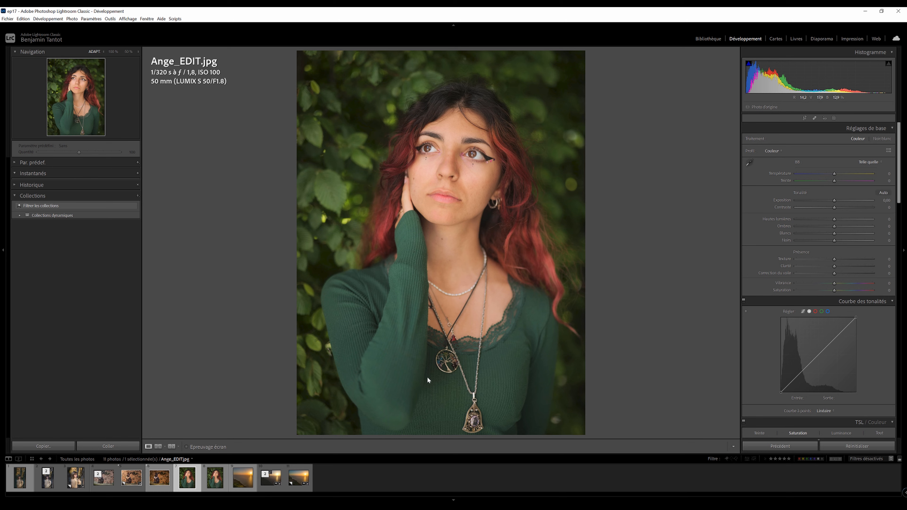
click(515, 196)
key(Right)
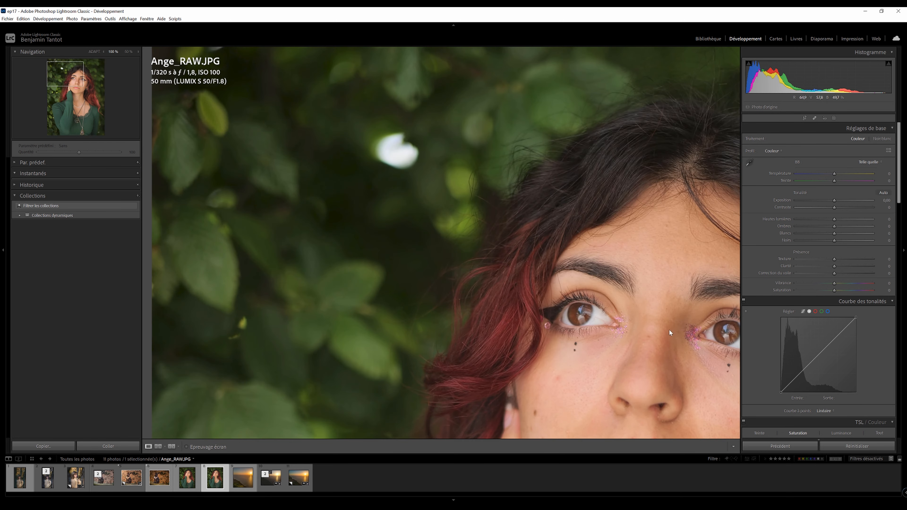
click(464, 338)
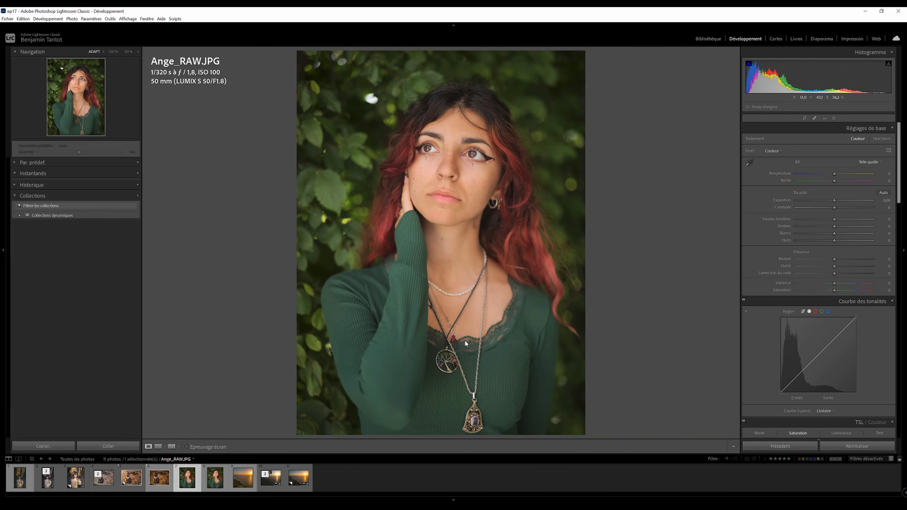
key(Left)
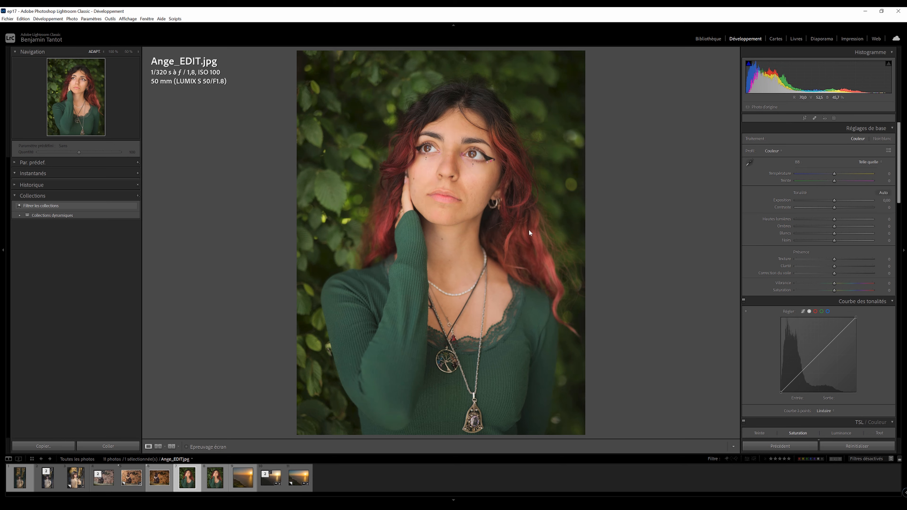
key(Right)
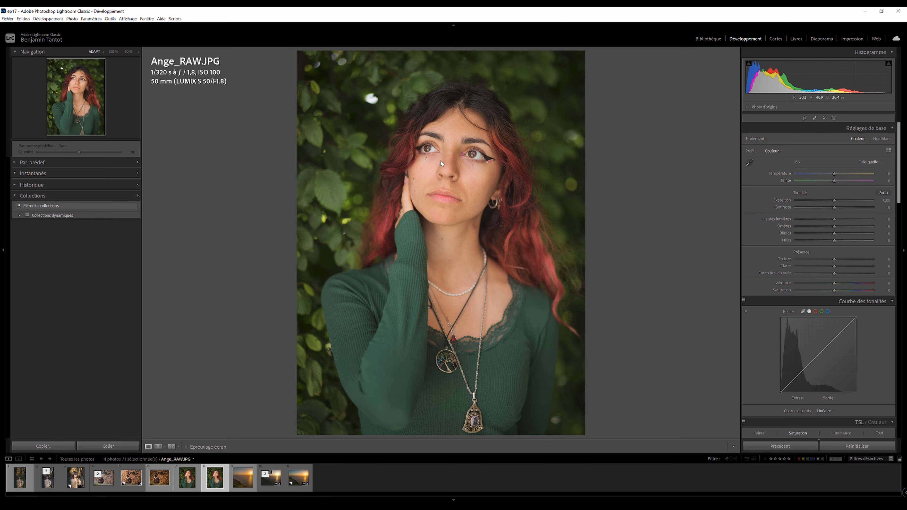
key(Left)
key(Right)
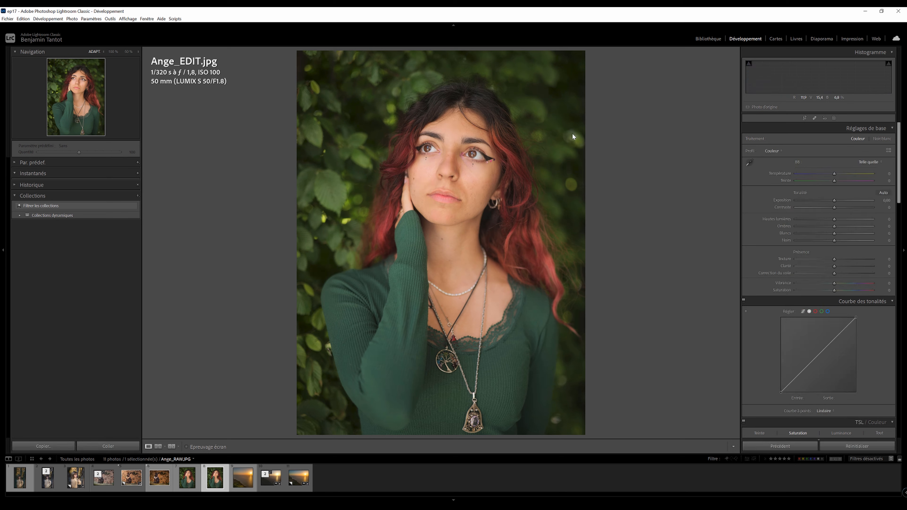
key(Left)
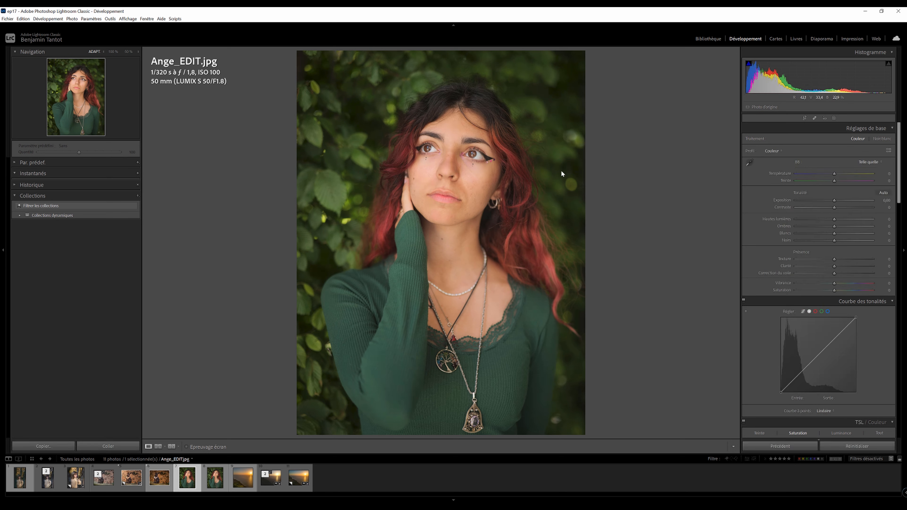
key(Right)
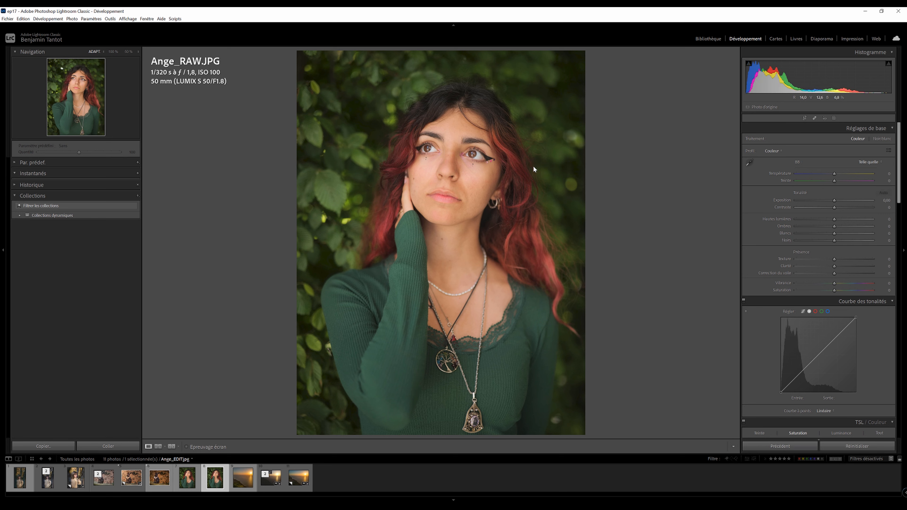
key(Left)
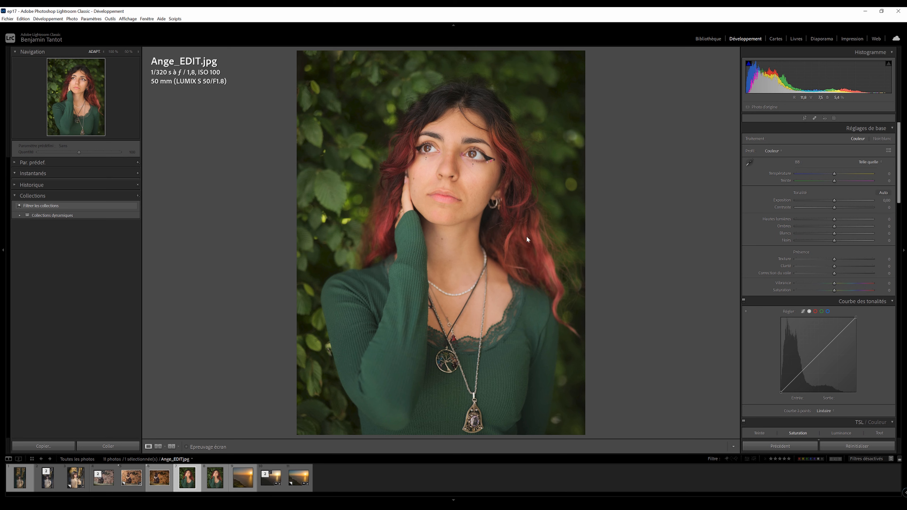
Create a virtual copy of the unedited red-haired portrait
click(216, 479)
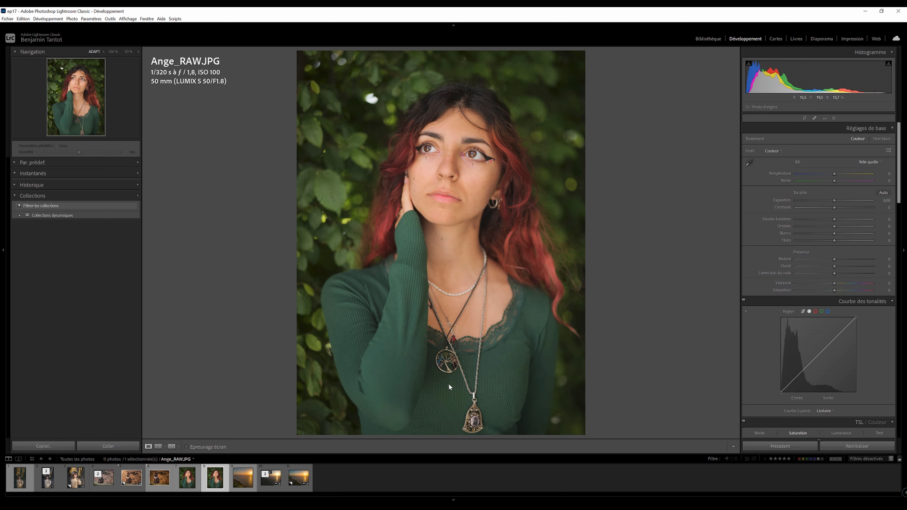
right_click(216, 478)
mouse_move(282, 423)
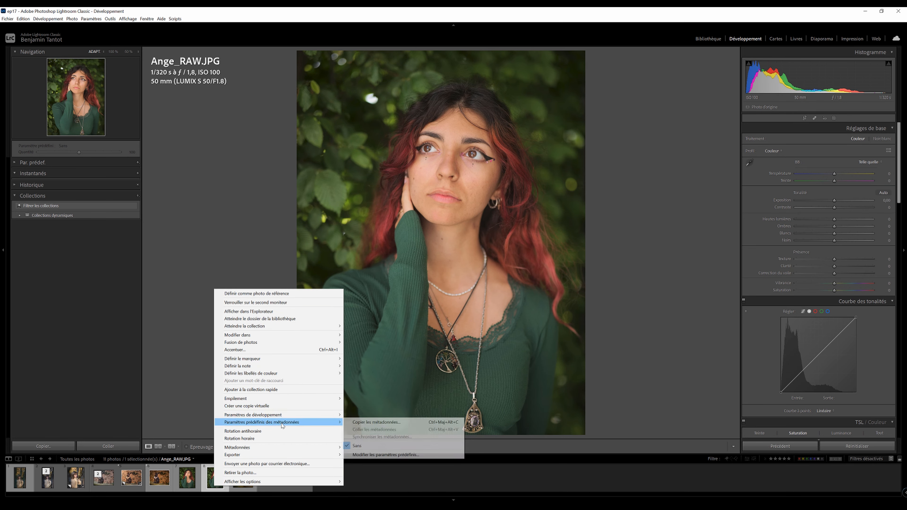
click(259, 408)
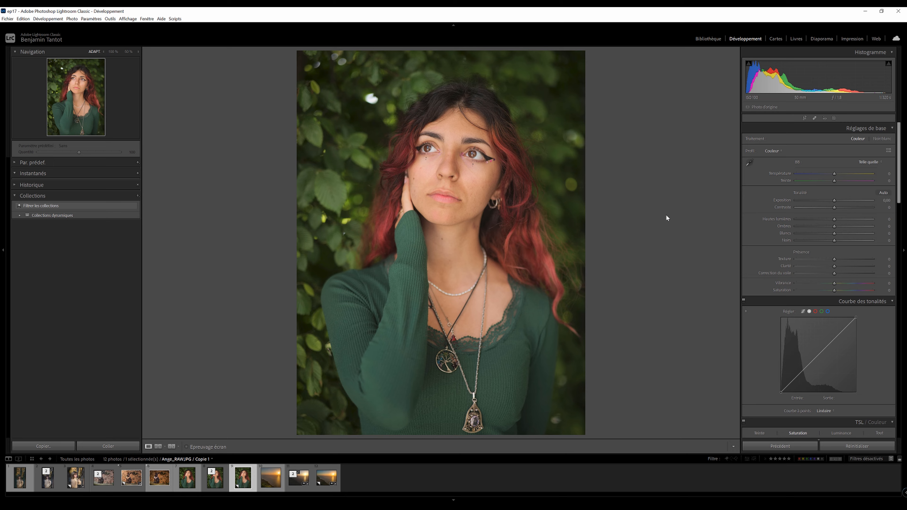
Heal the bright white spot in the foliage beside the head with feather 100, sampling dark foliage near the photo's upper right edge
click(354, 77)
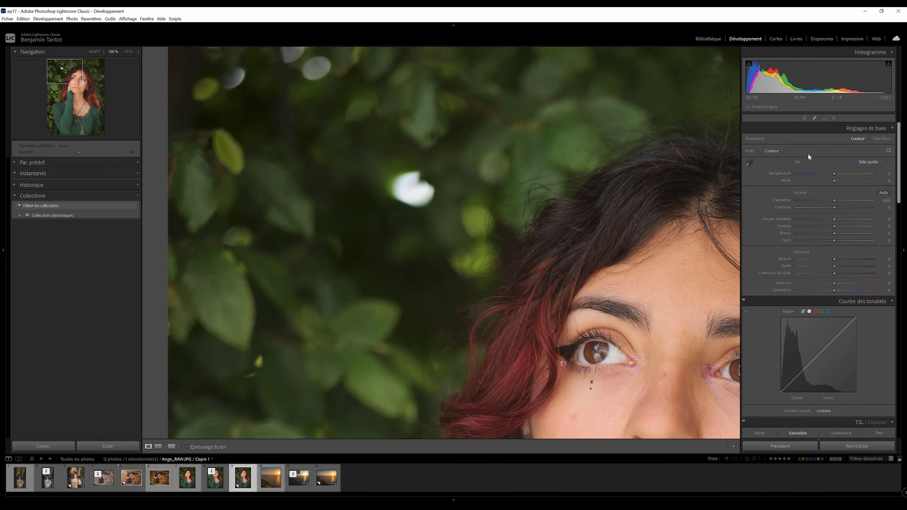
click(816, 118)
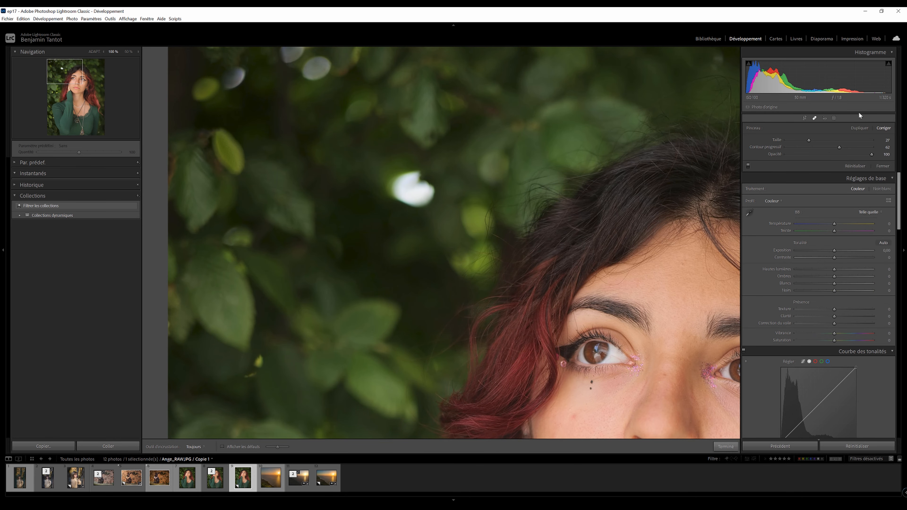
scroll(418, 164, up, 5)
mouse_move(423, 176)
mouse_down()
mouse_move(388, 182)
mouse_move(428, 195)
mouse_move(434, 181)
mouse_move(411, 195)
mouse_move(419, 189)
mouse_up()
mouse_move(500, 165)
mouse_down()
mouse_move(465, 174)
mouse_move(442, 165)
mouse_move(461, 143)
mouse_up()
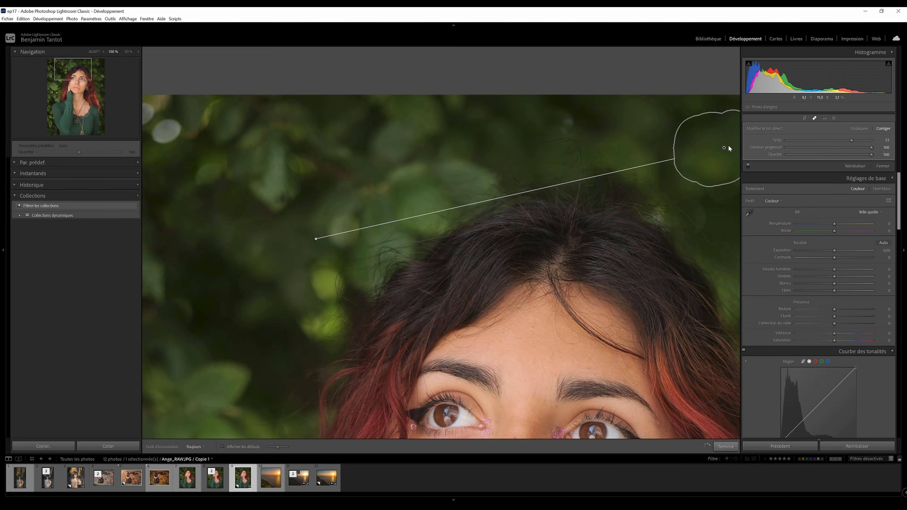
drag(728, 147, 729, 145)
key(z)
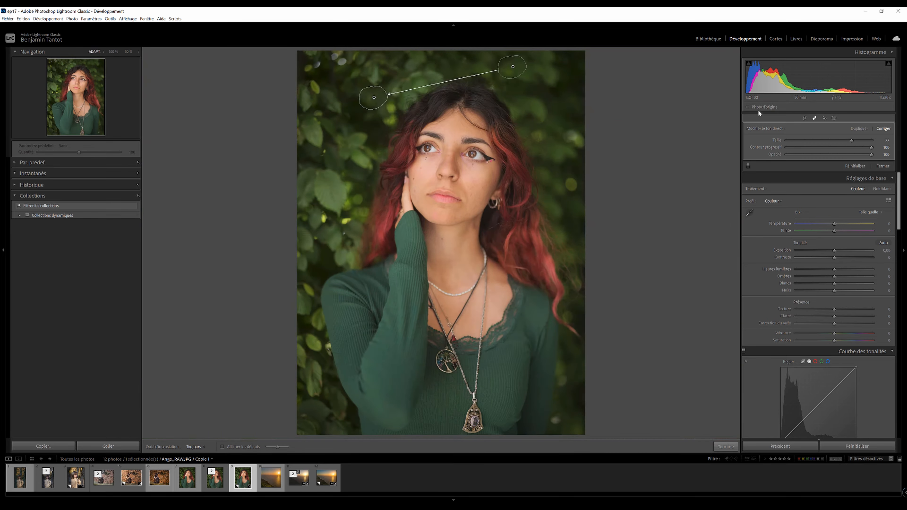
click(813, 118)
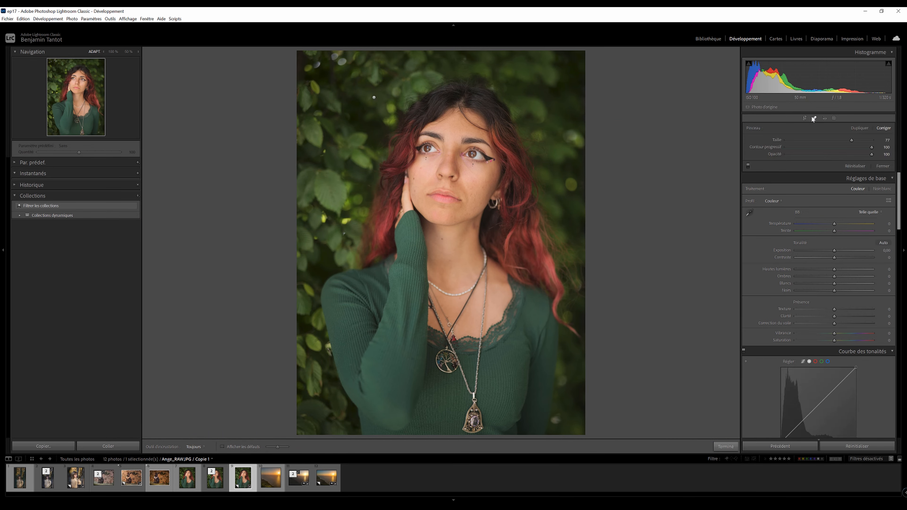
Heal the three pale light spots near the photo's upper left corner using brush size 71 and feather 69
click(54, 70)
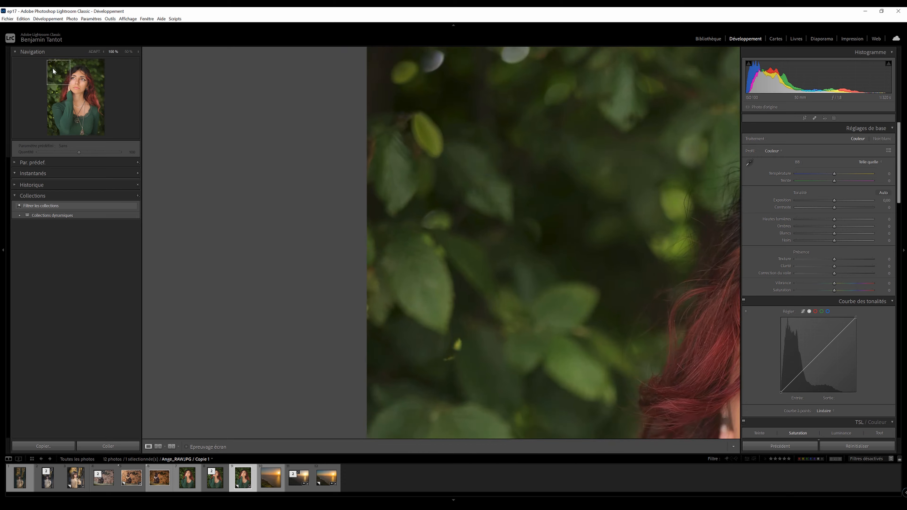
click(815, 119)
drag(872, 147, 845, 147)
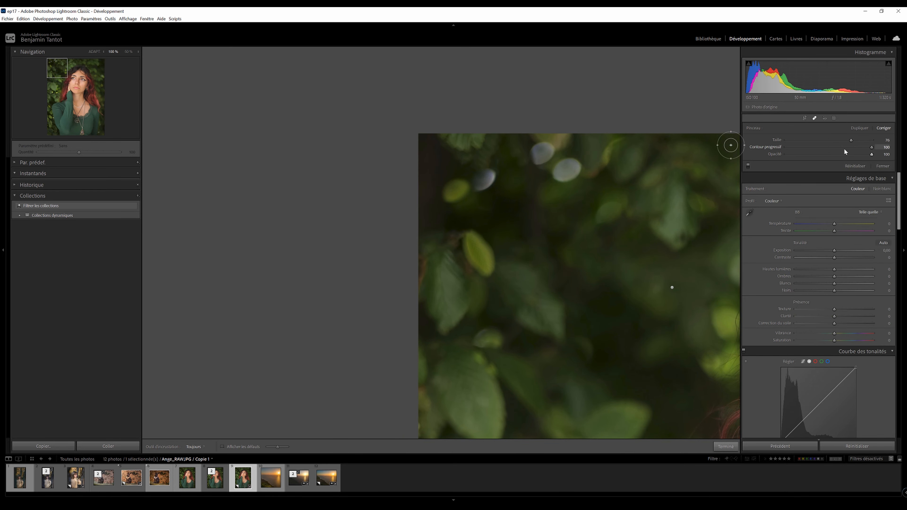
mouse_move(577, 165)
mouse_down()
mouse_move(559, 161)
mouse_move(561, 181)
mouse_move(586, 175)
mouse_up()
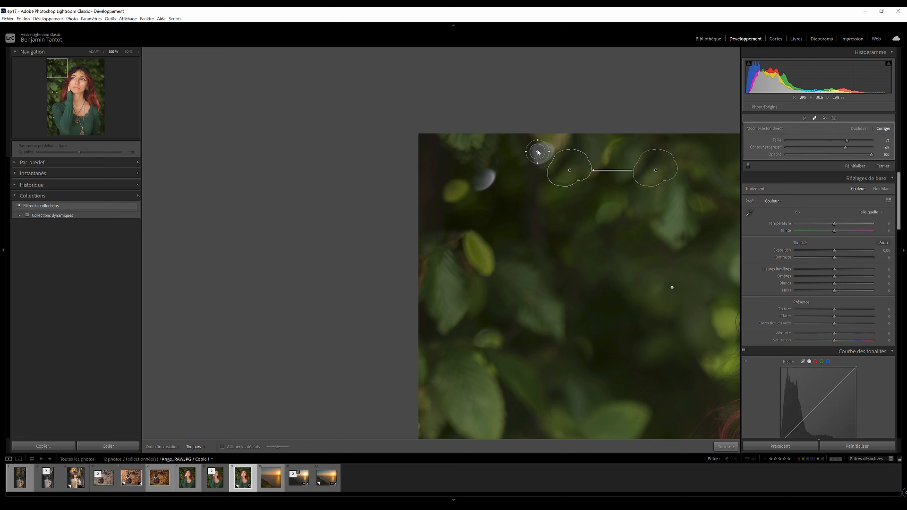
mouse_move(547, 146)
mouse_down()
mouse_move(532, 156)
mouse_move(552, 153)
mouse_up()
mouse_move(487, 180)
mouse_down()
mouse_move(495, 168)
mouse_move(480, 189)
mouse_move(508, 186)
mouse_up()
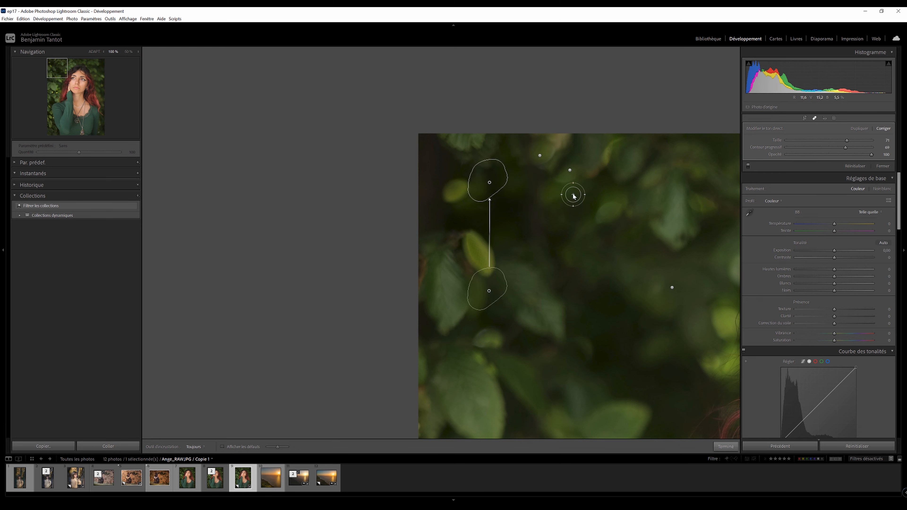
Heal the small pale spot in the leaves above the raised arm's shoulder and finish the retouching
click(78, 87)
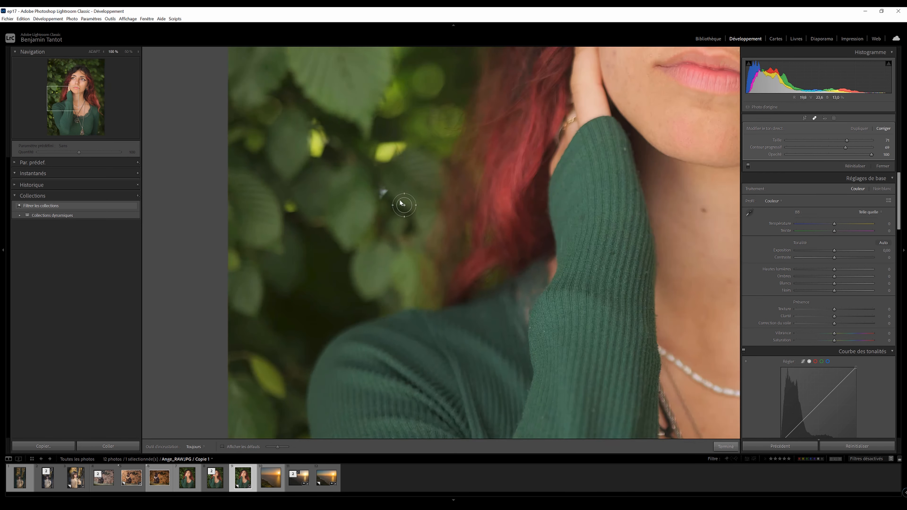
click(384, 185)
key(z)
click(816, 117)
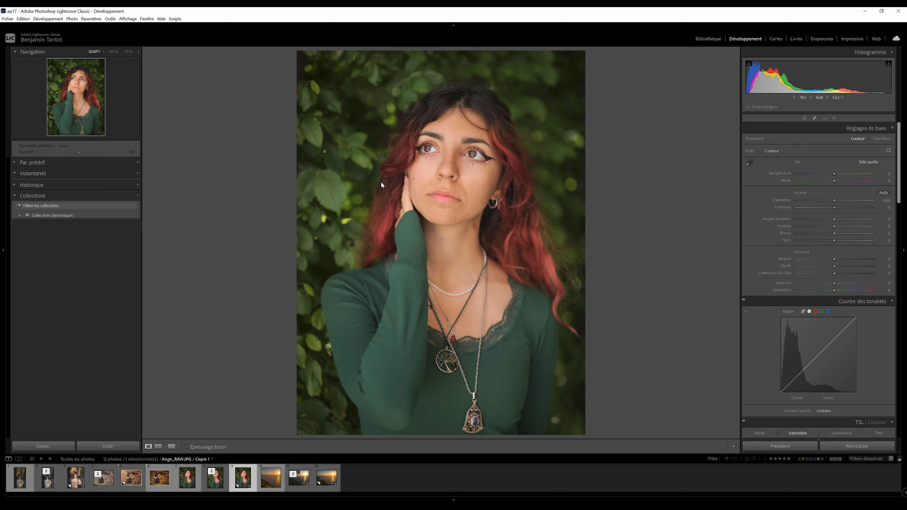
Set Contrast to +16, Highlights to -18, Whites to +11 and Clarity to +34 on the portrait
drag(833, 208, 839, 233)
drag(835, 266, 849, 271)
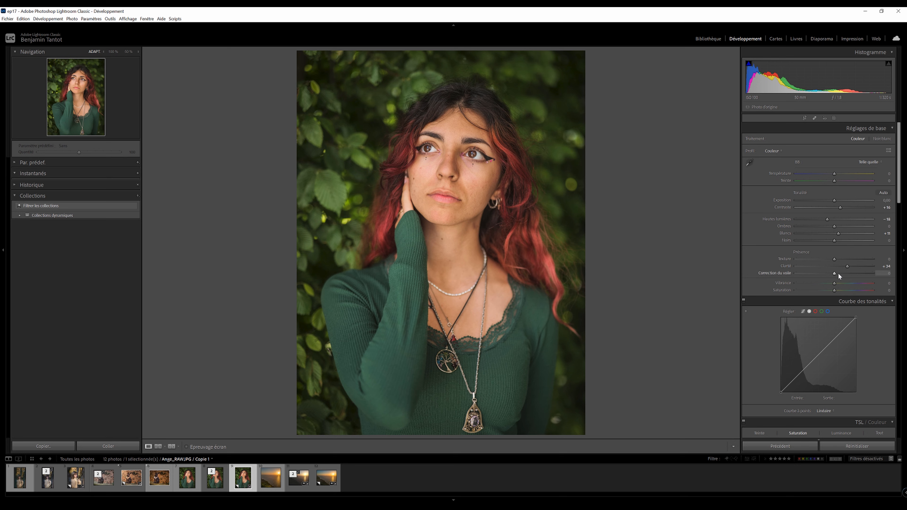
Lower the portrait's Clarity to -8
click(837, 269)
click(840, 271)
drag(842, 269, 831, 269)
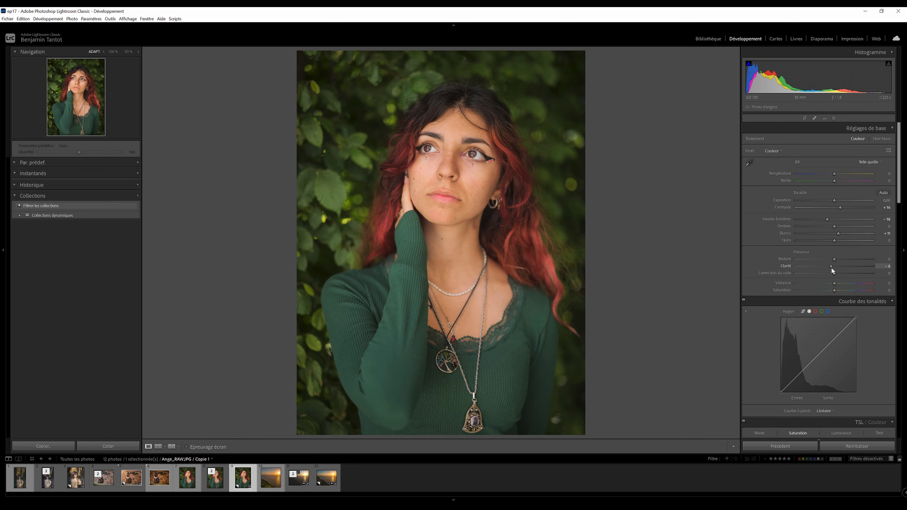
Adjust the portrait's detail sharpening while checking the facial skin at 100% magnification
scroll(826, 323, down, 5)
click(449, 145)
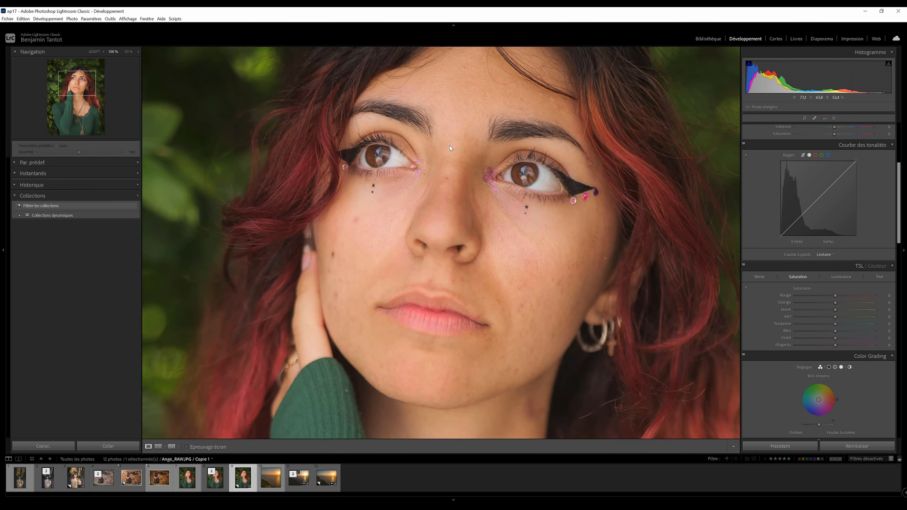
scroll(855, 281, down, 8)
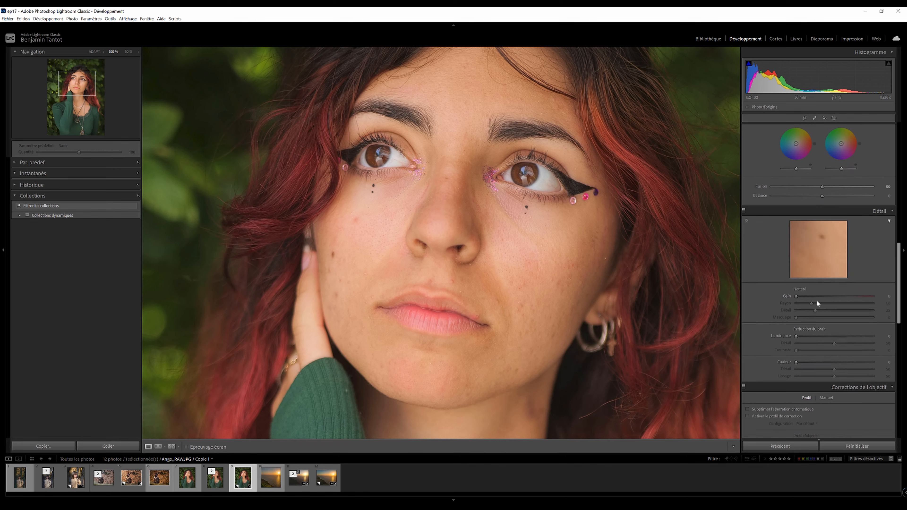
drag(796, 296, 837, 318)
drag(837, 318, 831, 318)
click(407, 219)
Set the calibration's blue primary saturation to -22 and the portrait's Vibrance to +20, leaving overall Saturation at 0
scroll(818, 358, down, 10)
mouse_move(818, 431)
mouse_down()
mouse_move(798, 434)
mouse_move(844, 433)
mouse_move(827, 432)
mouse_up()
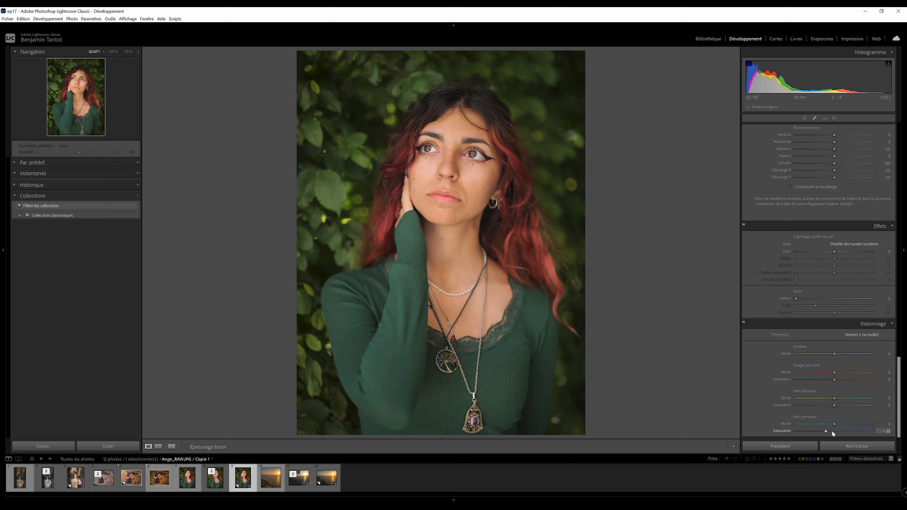
scroll(860, 357, up, 15)
drag(836, 290, 846, 290)
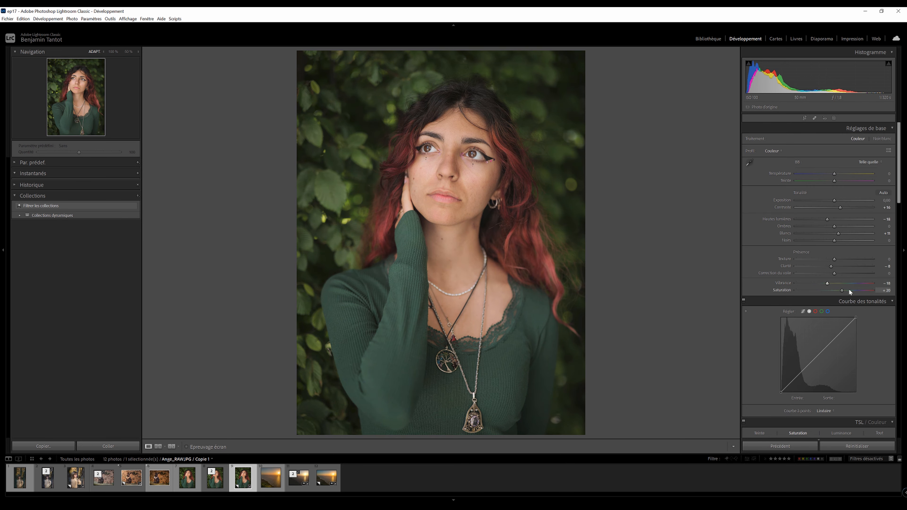
double_click(786, 290)
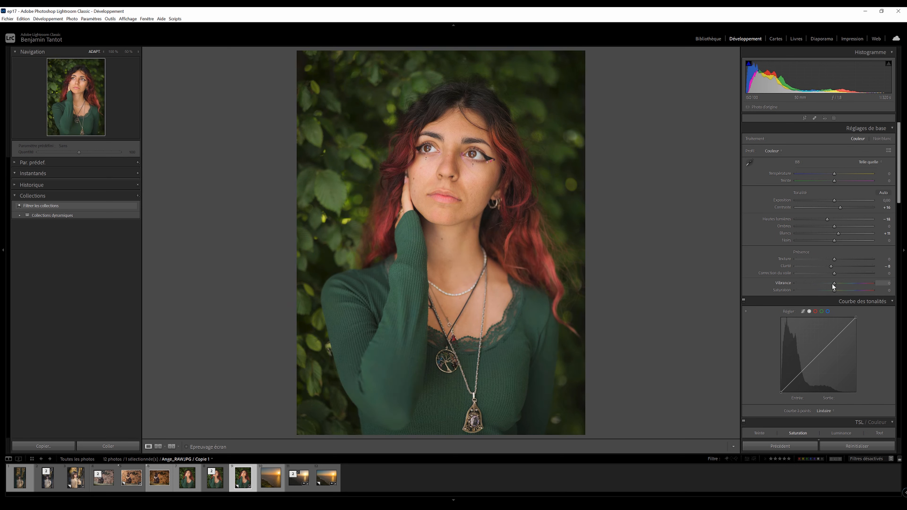
drag(840, 284, 838, 284)
Set the orange saturation to -1, try the aqua saturation at +100, and reset the aqua value
scroll(852, 356, down, 6)
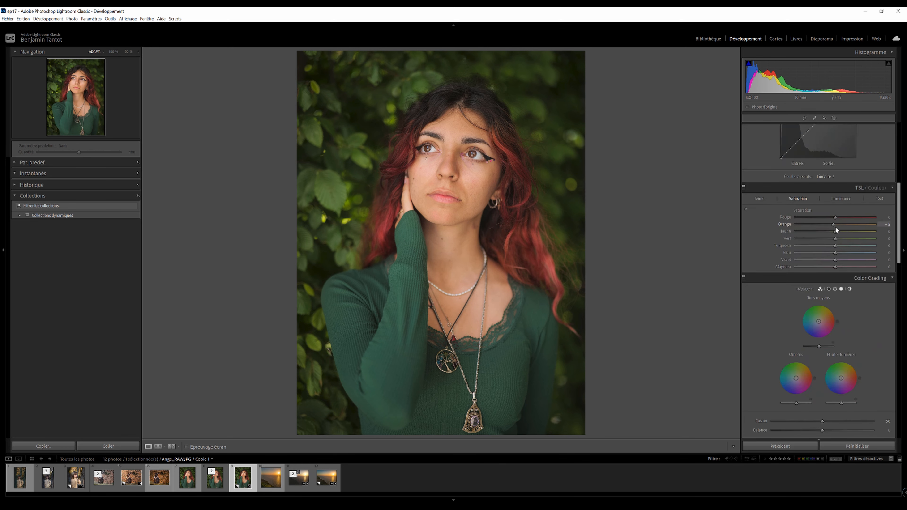
drag(841, 224, 879, 247)
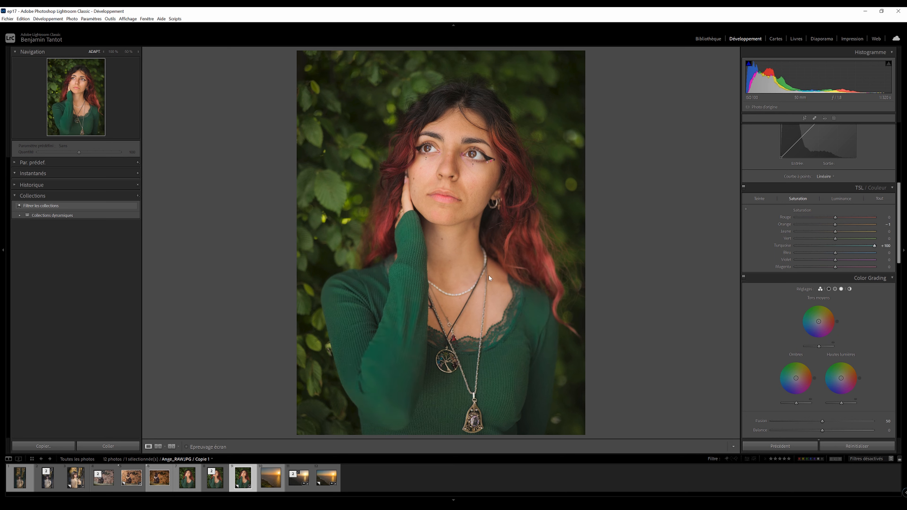
double_click(782, 246)
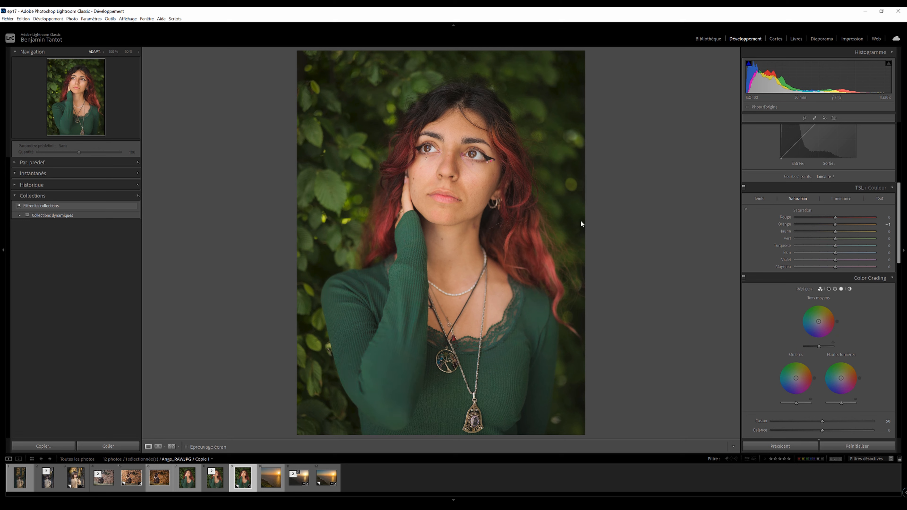
Shift the aqua hue to -27 and the green hue to +4
click(765, 197)
mouse_move(820, 246)
mouse_down()
mouse_move(794, 247)
mouse_move(879, 248)
mouse_move(804, 255)
mouse_move(838, 252)
mouse_move(820, 253)
mouse_up()
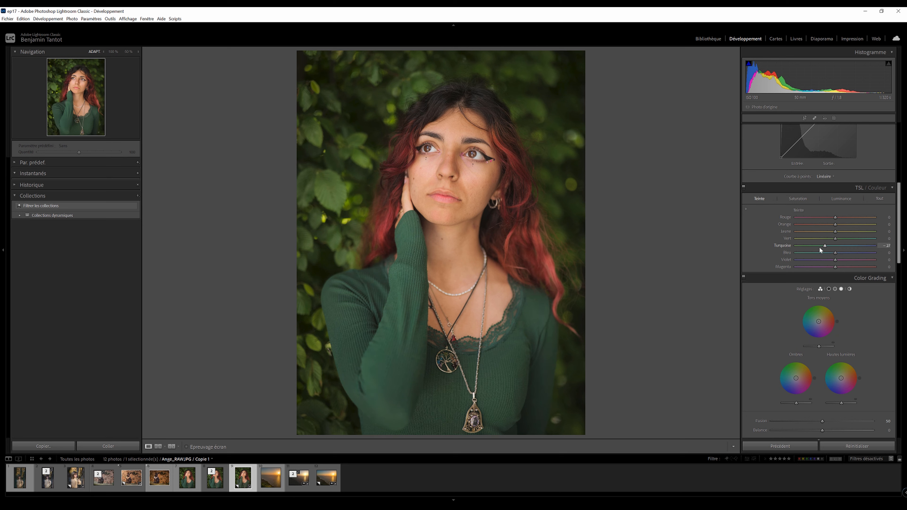
mouse_move(836, 239)
mouse_down()
mouse_move(844, 239)
mouse_move(826, 242)
mouse_move(837, 243)
mouse_up()
Apply subtle color grading with green in the shadows, blue in the midtones and yellow in the highlights
click(796, 379)
drag(797, 380, 797, 380)
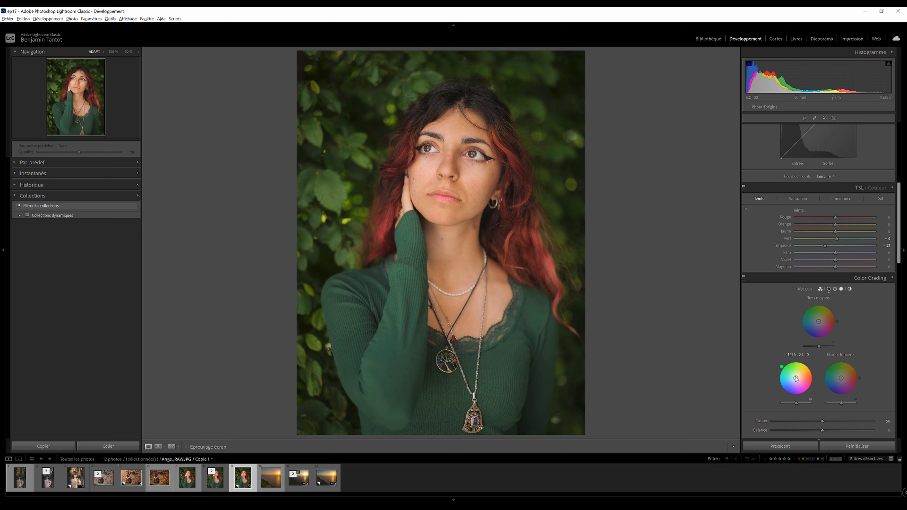
click(818, 325)
drag(817, 322, 818, 323)
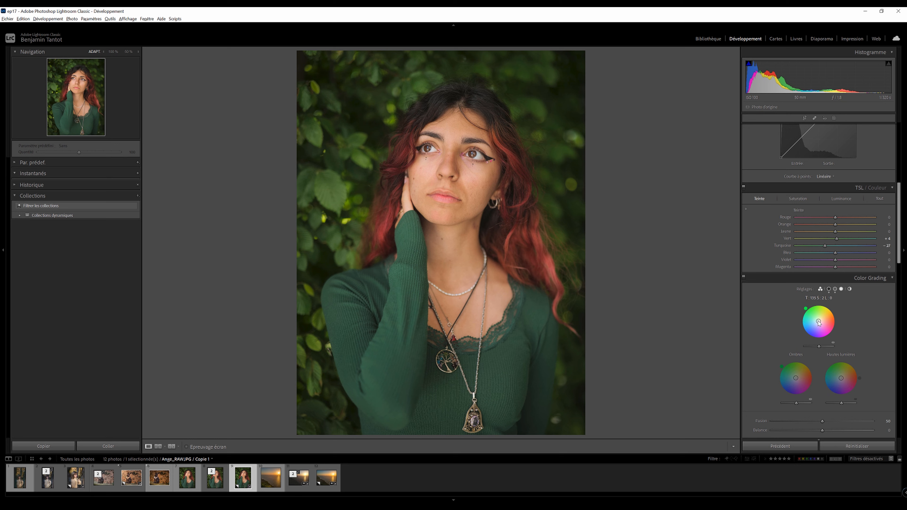
mouse_move(842, 378)
mouse_down()
mouse_move(846, 372)
mouse_move(830, 385)
mouse_move(843, 377)
mouse_up()
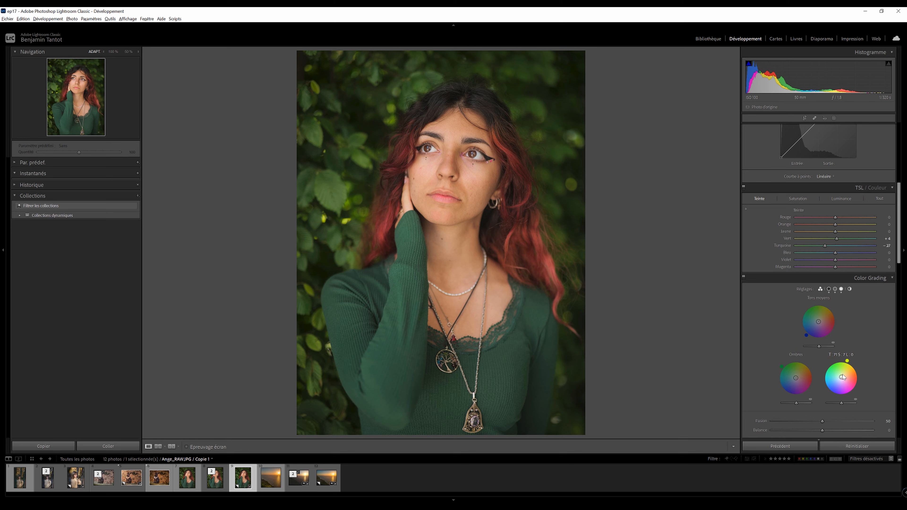
Shift the midtone grading to a faint yellow-green and compare the portrait with Color Grading disabled and enabled
click(745, 279)
click(744, 278)
click(743, 279)
click(743, 278)
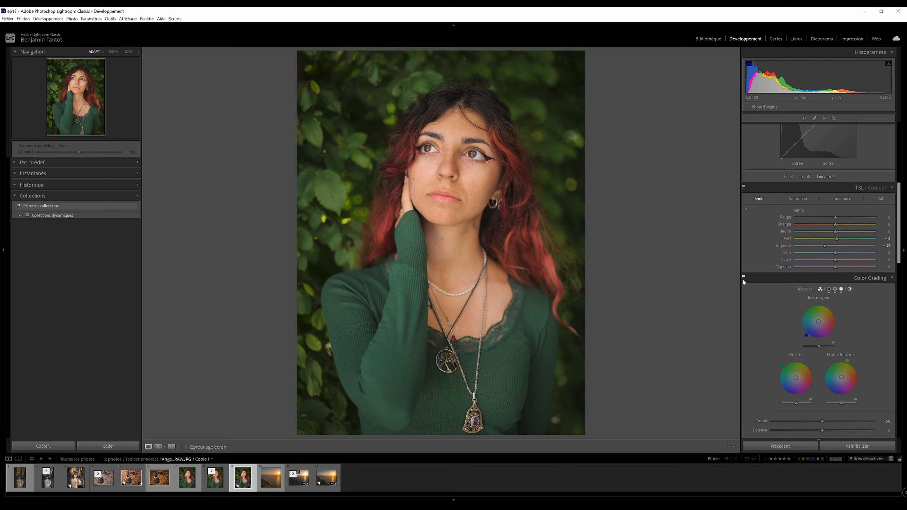
drag(854, 380, 820, 345)
scroll(744, 279, down, 1)
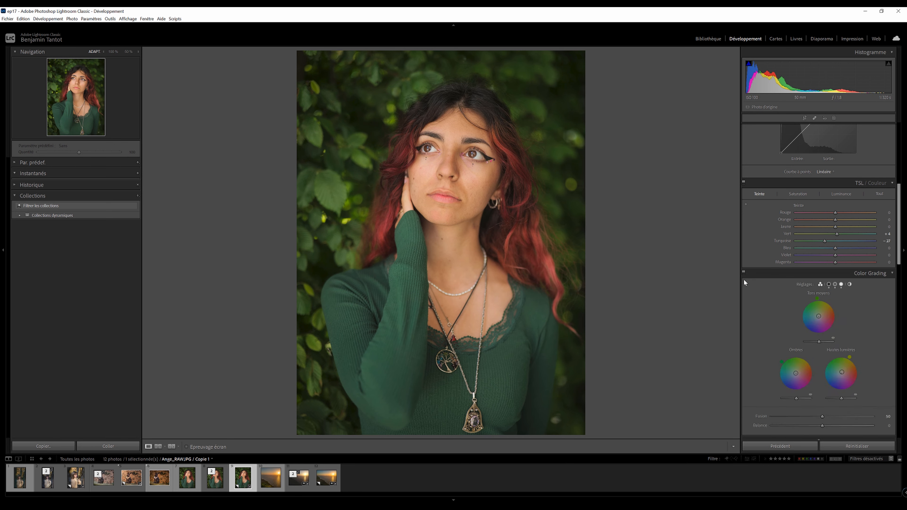
click(744, 272)
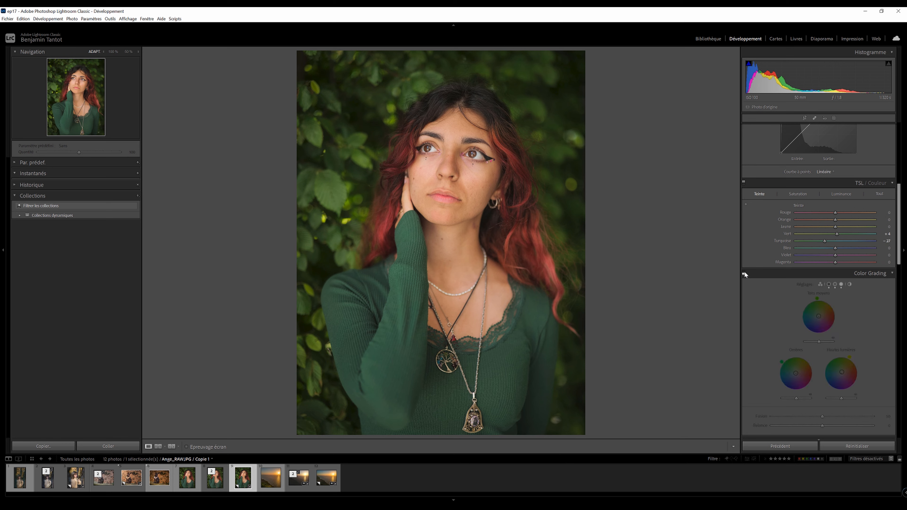
click(744, 272)
Set the calibration's green primary hue to +6 and lower the blue primary saturation to about -40
scroll(821, 339, down, 10)
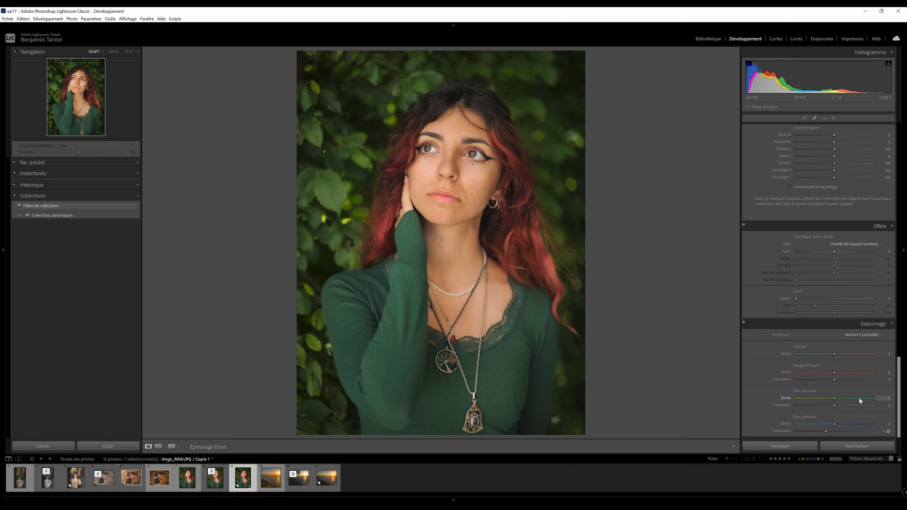
click(842, 399)
click(833, 401)
drag(843, 402, 836, 404)
key(ctrl+z)
key(ctrl+z)
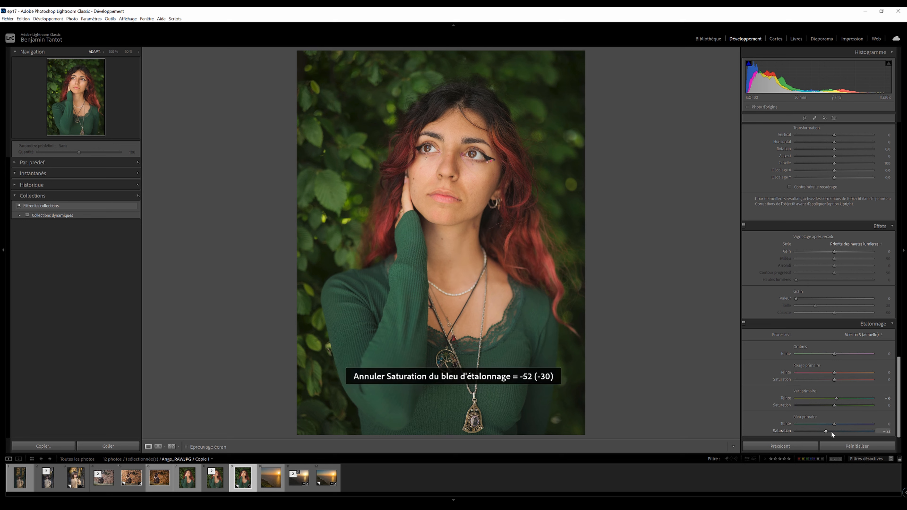
drag(824, 433, 819, 435)
Set Vibrance to +34, Contrast to +20, Shadows to +20 and Blacks to +11 on the portrait
scroll(816, 433, up, 15)
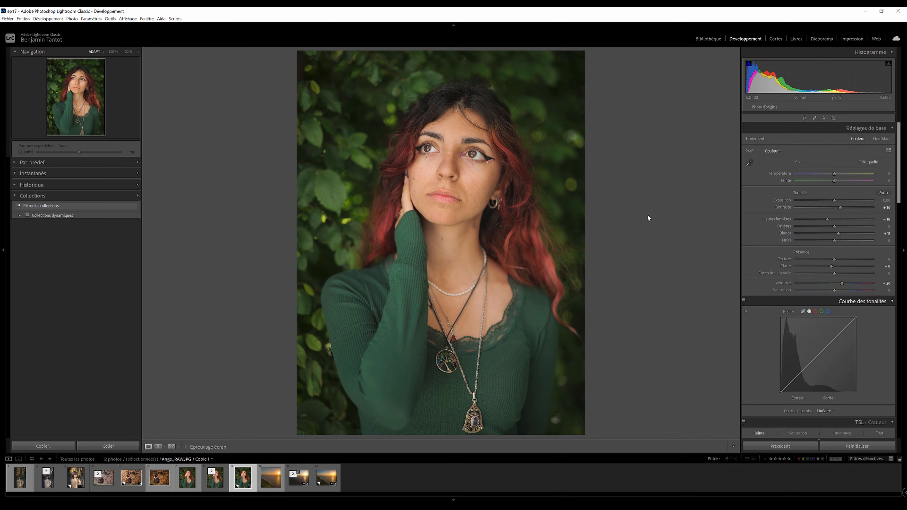
drag(842, 284, 847, 284)
key(ctrl+z)
drag(839, 211, 841, 209)
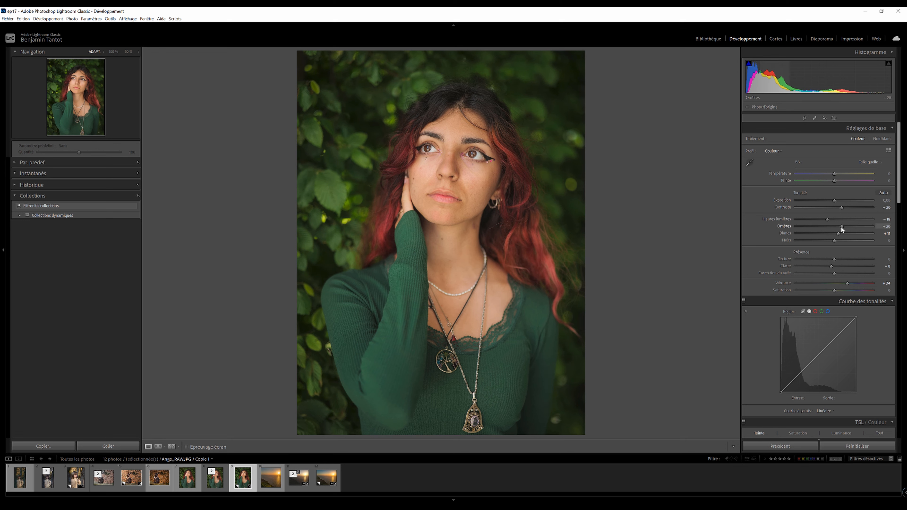
drag(836, 241, 839, 241)
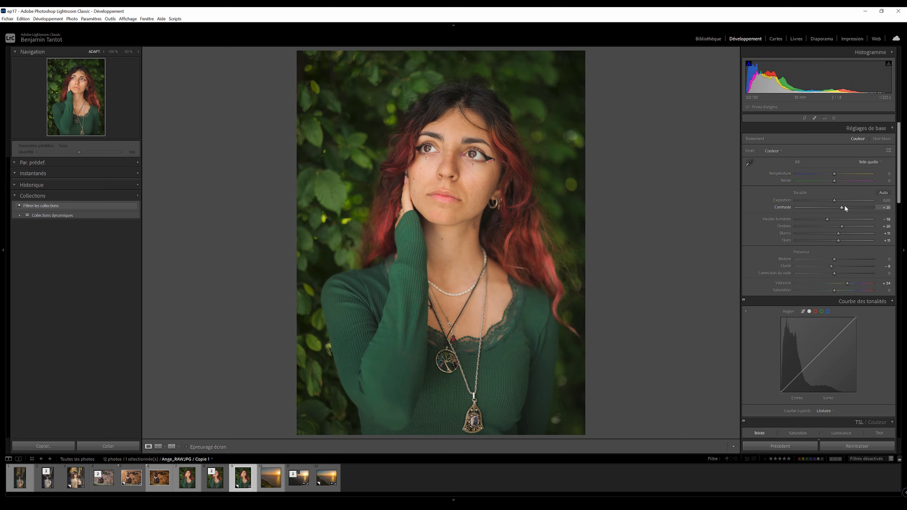
Refine the portrait's tones with Contrast +24, Highlights -20 and Whites +24
click(840, 209)
click(843, 208)
click(827, 218)
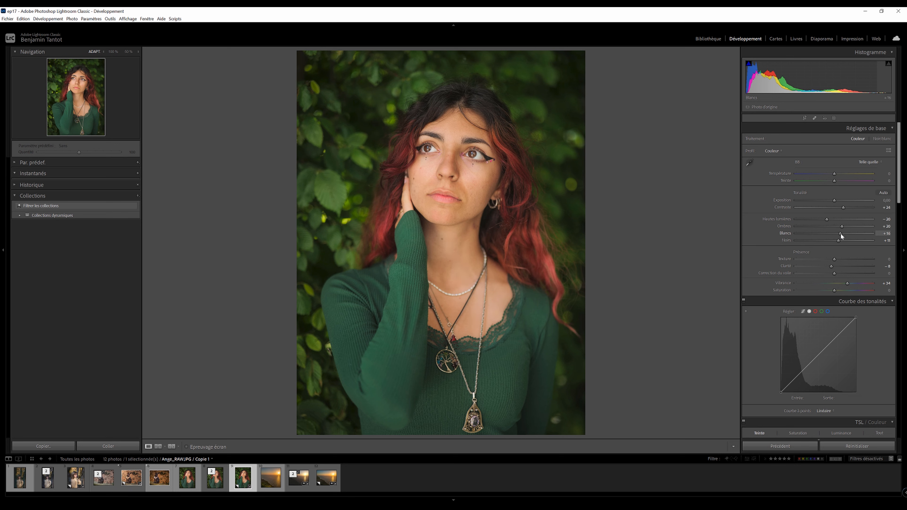
key(Down)
drag(842, 235, 844, 237)
key(ctrl+z)
Try a positive Clarity and undo it, set Contrast to +28 and Blacks to +16, and compare with the unedited photo
click(839, 267)
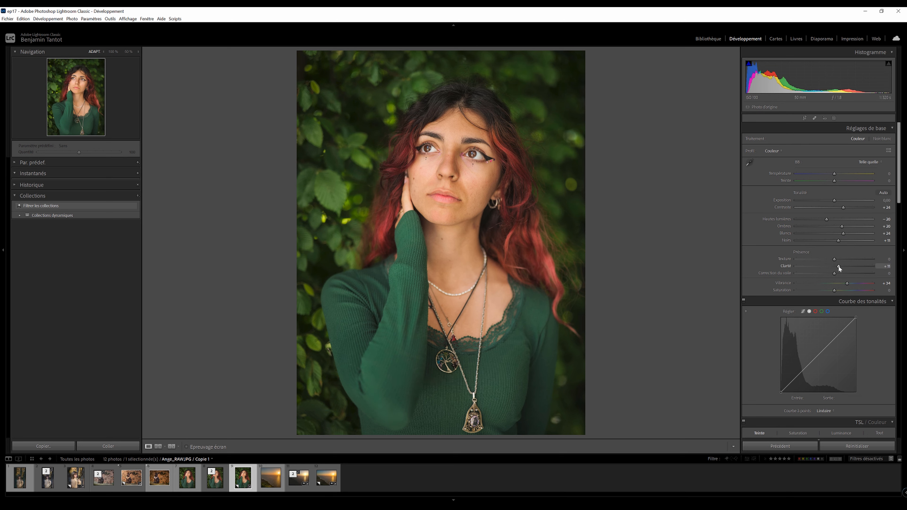
key(ctrl+z)
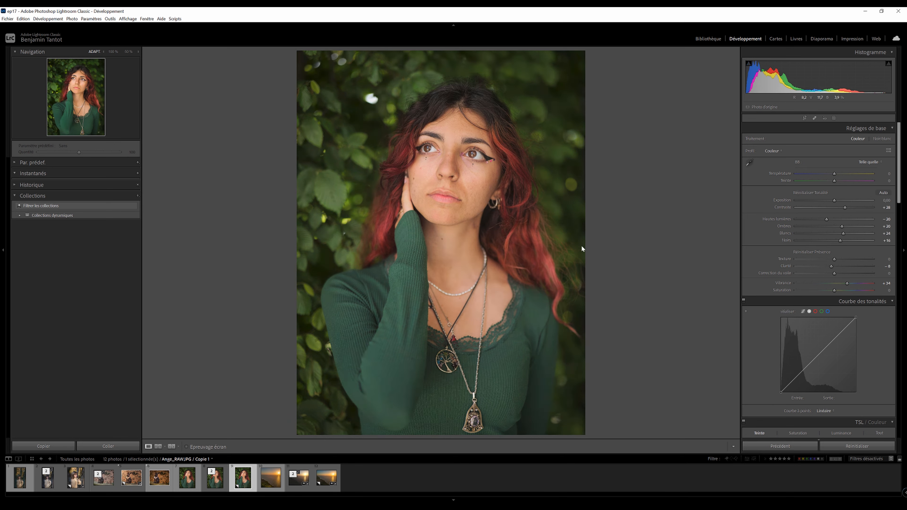
key(alt)
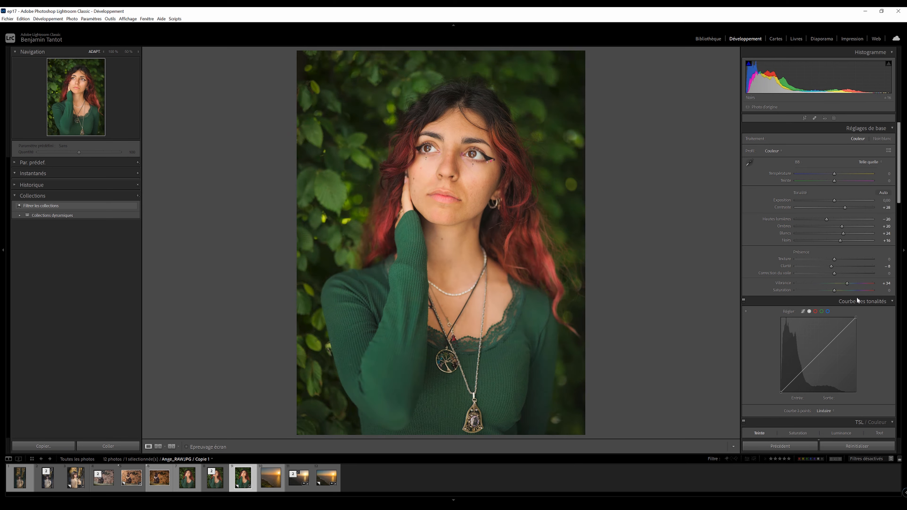
Raise the calibration's green primary hue to +17 and compare the effect on the sweater and foliage
scroll(857, 297, down, 10)
drag(840, 397, 841, 400)
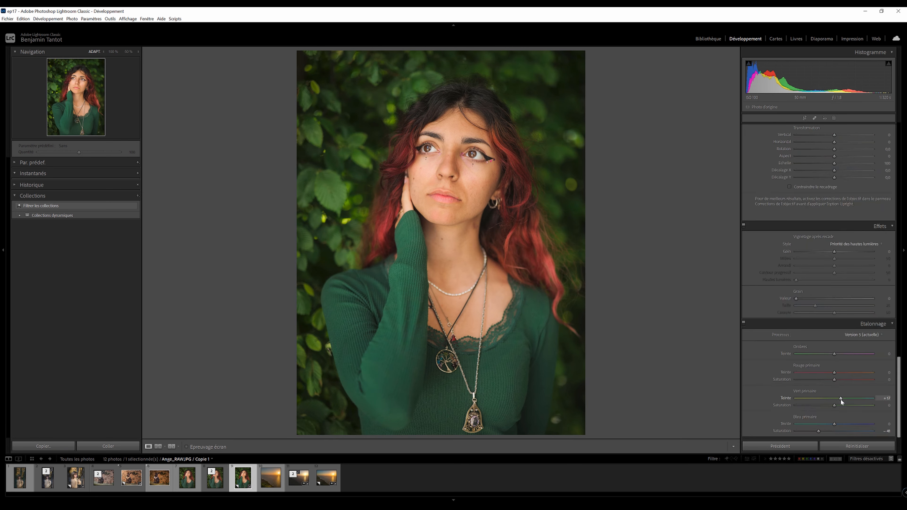
key(ctrl+z)
Set the portrait's Contrast to +30 and Highlights to -26, and check the result
scroll(848, 323, up, 2)
scroll(847, 321, up, 10)
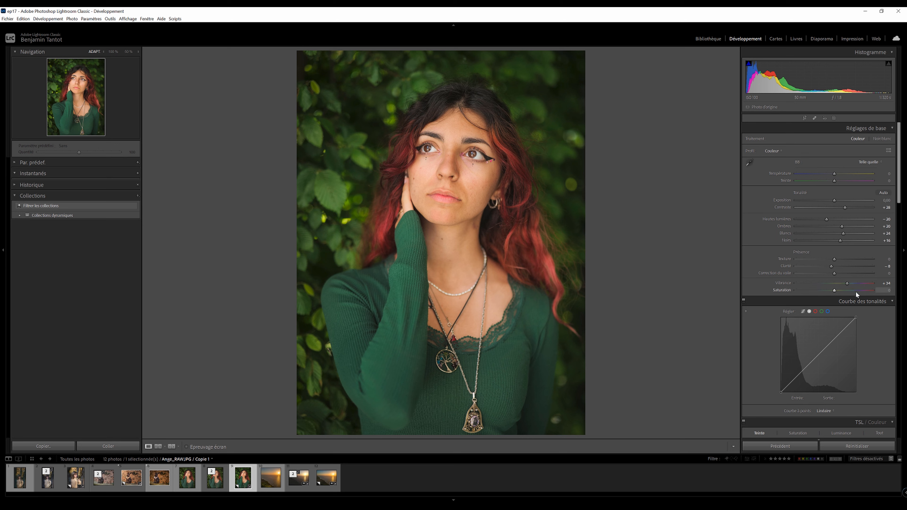
key(ctrl+z)
click(846, 208)
drag(827, 220, 823, 219)
key(alt)
click(547, 288)
click(546, 288)
Create a brush mask with feather 100, flow 66 and automatic masking enabled
key(shift+w)
click(754, 159)
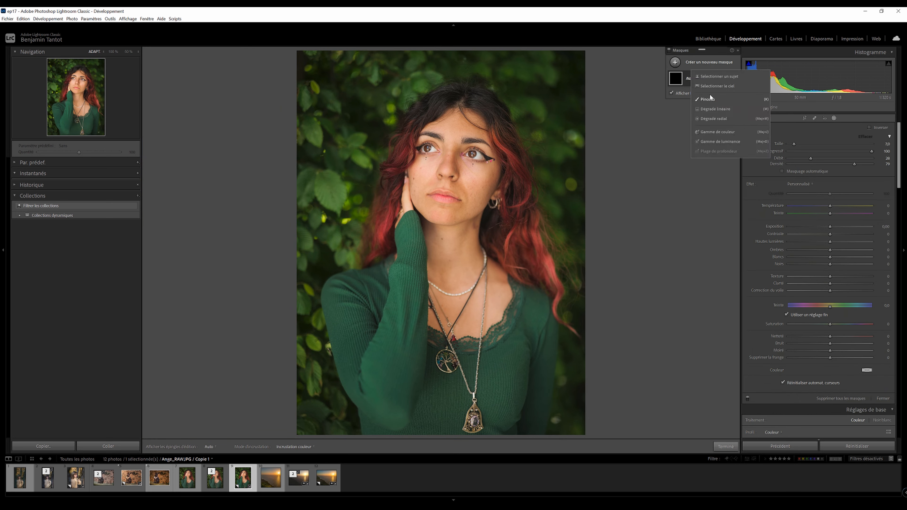
click(793, 172)
scroll(430, 176, down, 3)
click(843, 158)
Paint the brush mask over the facial skin and refine it around the lips with a smaller brush
drag(418, 171, 423, 187)
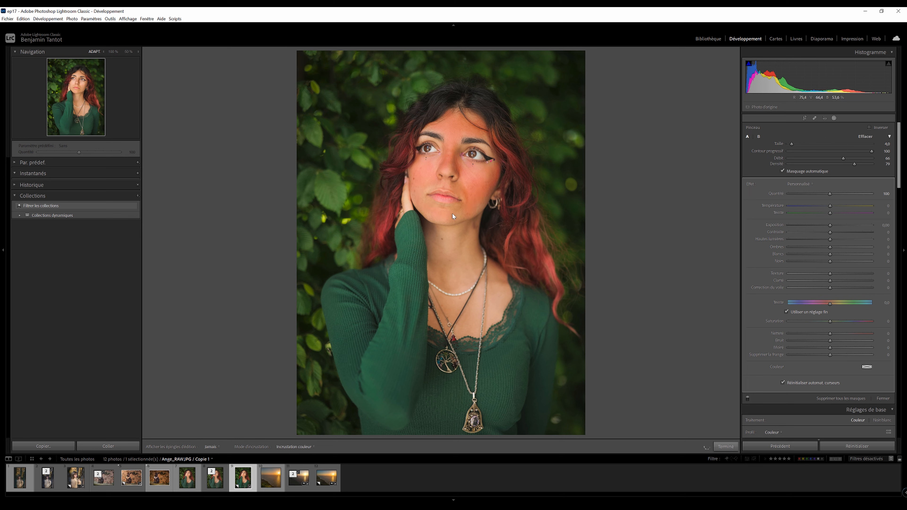
key(h)
key(bracketleft)
drag(444, 183, 462, 194)
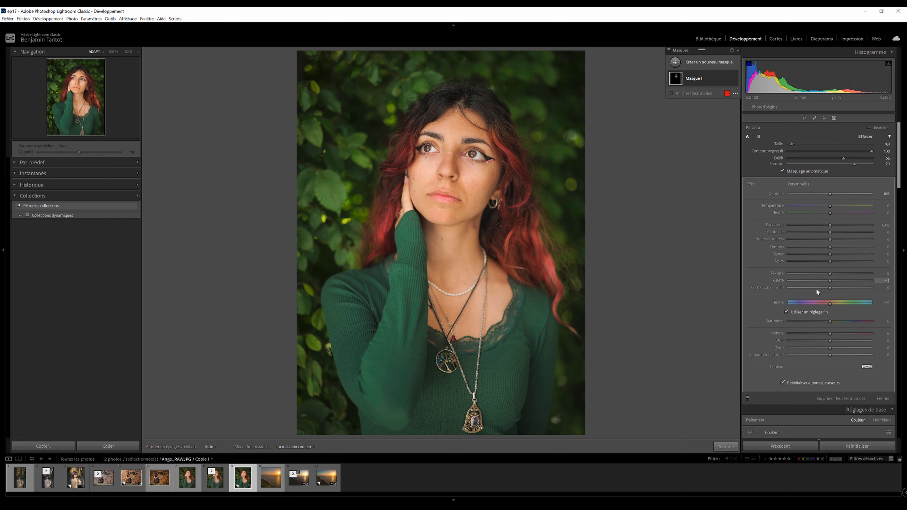
Set the face mask's Clarity to -33, finish masking and inspect the skin at 100% magnification
drag(818, 293, 817, 293)
click(114, 52)
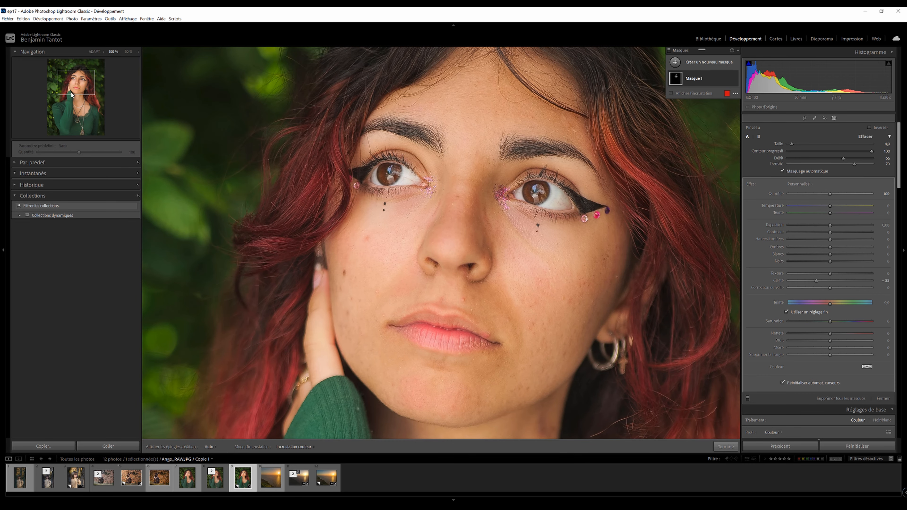
key(z)
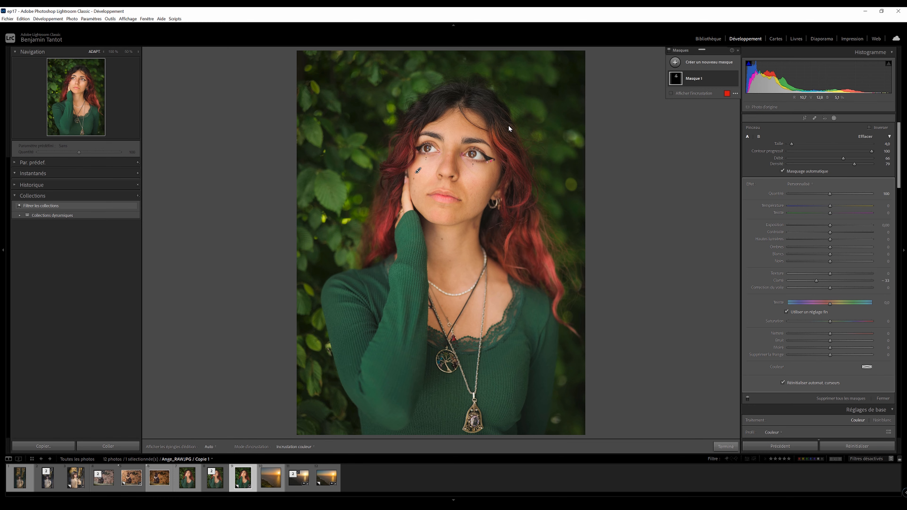
click(834, 119)
click(463, 158)
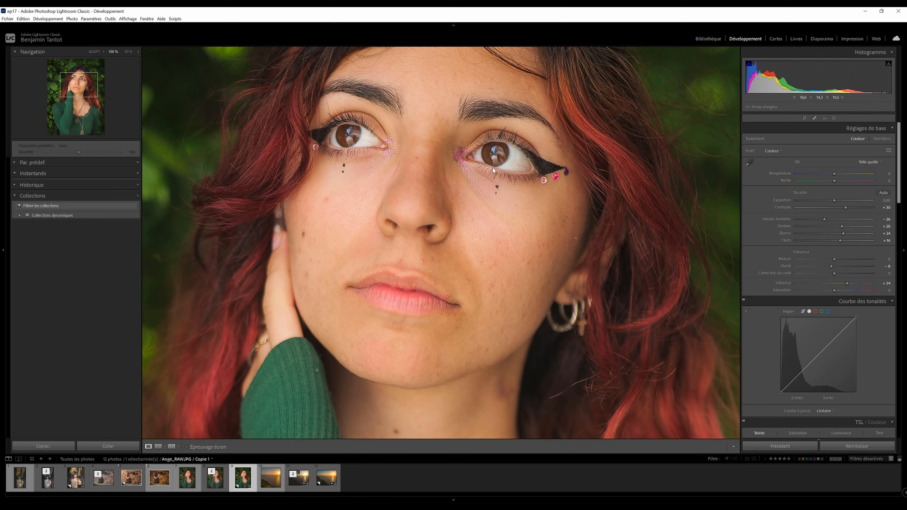
click(500, 161)
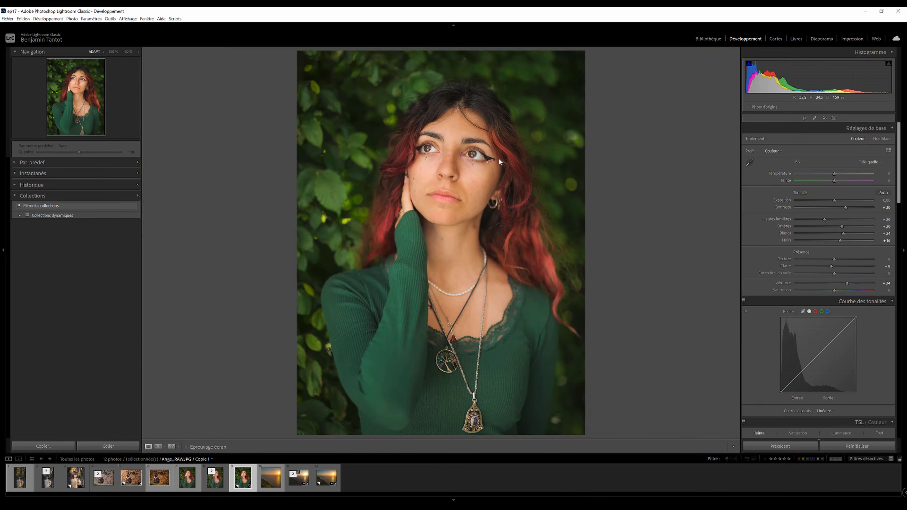
click(475, 165)
click(476, 165)
Compare the three versions of the red-haired portrait side by side in the Library's Survey view
click(701, 35)
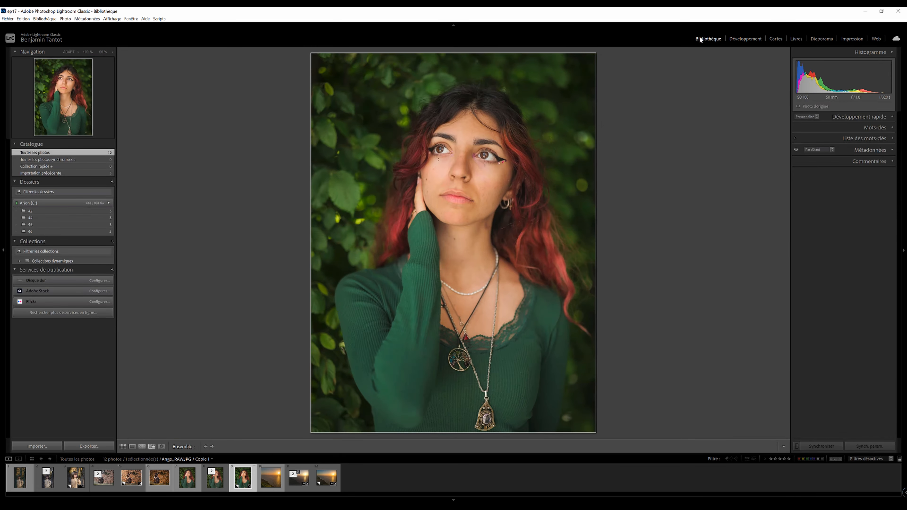
shift+click(187, 478)
key(n)
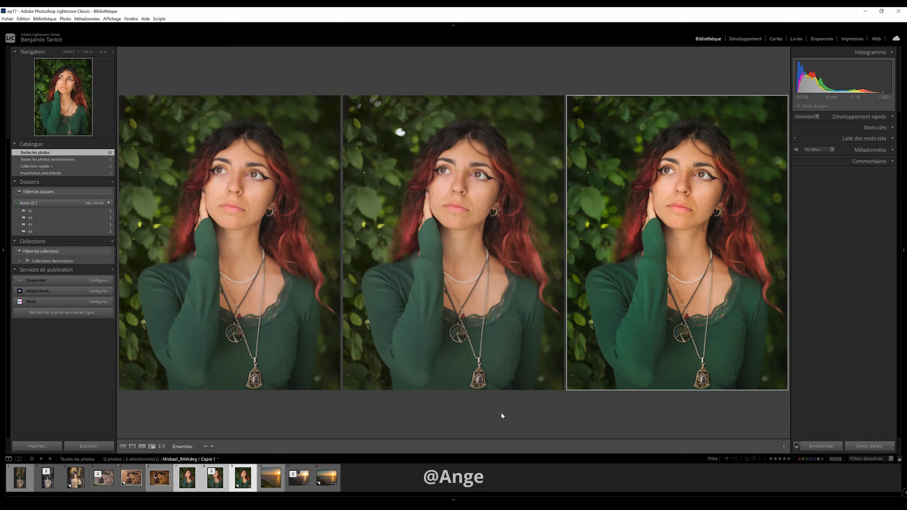
Hide both side panels and display all twelve catalog photos together in Survey view
click(214, 482)
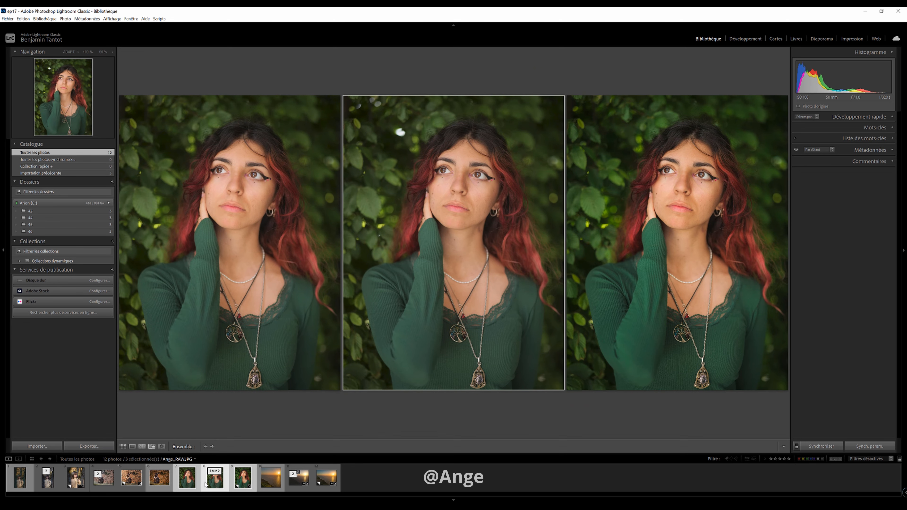
click(1, 232)
click(904, 212)
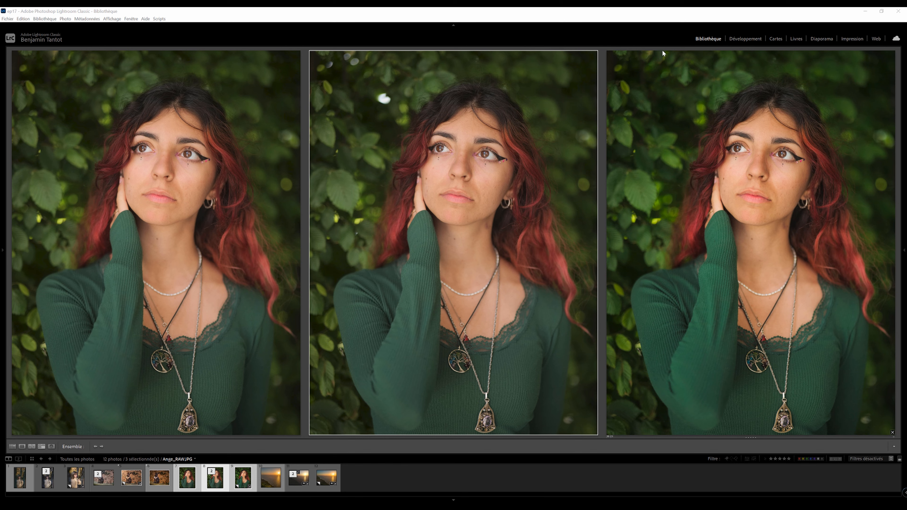
key(ctrl+a)
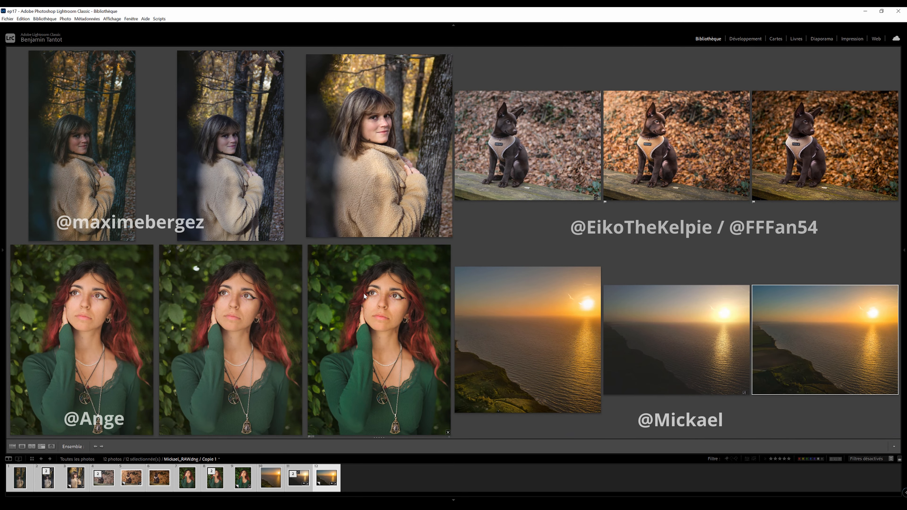